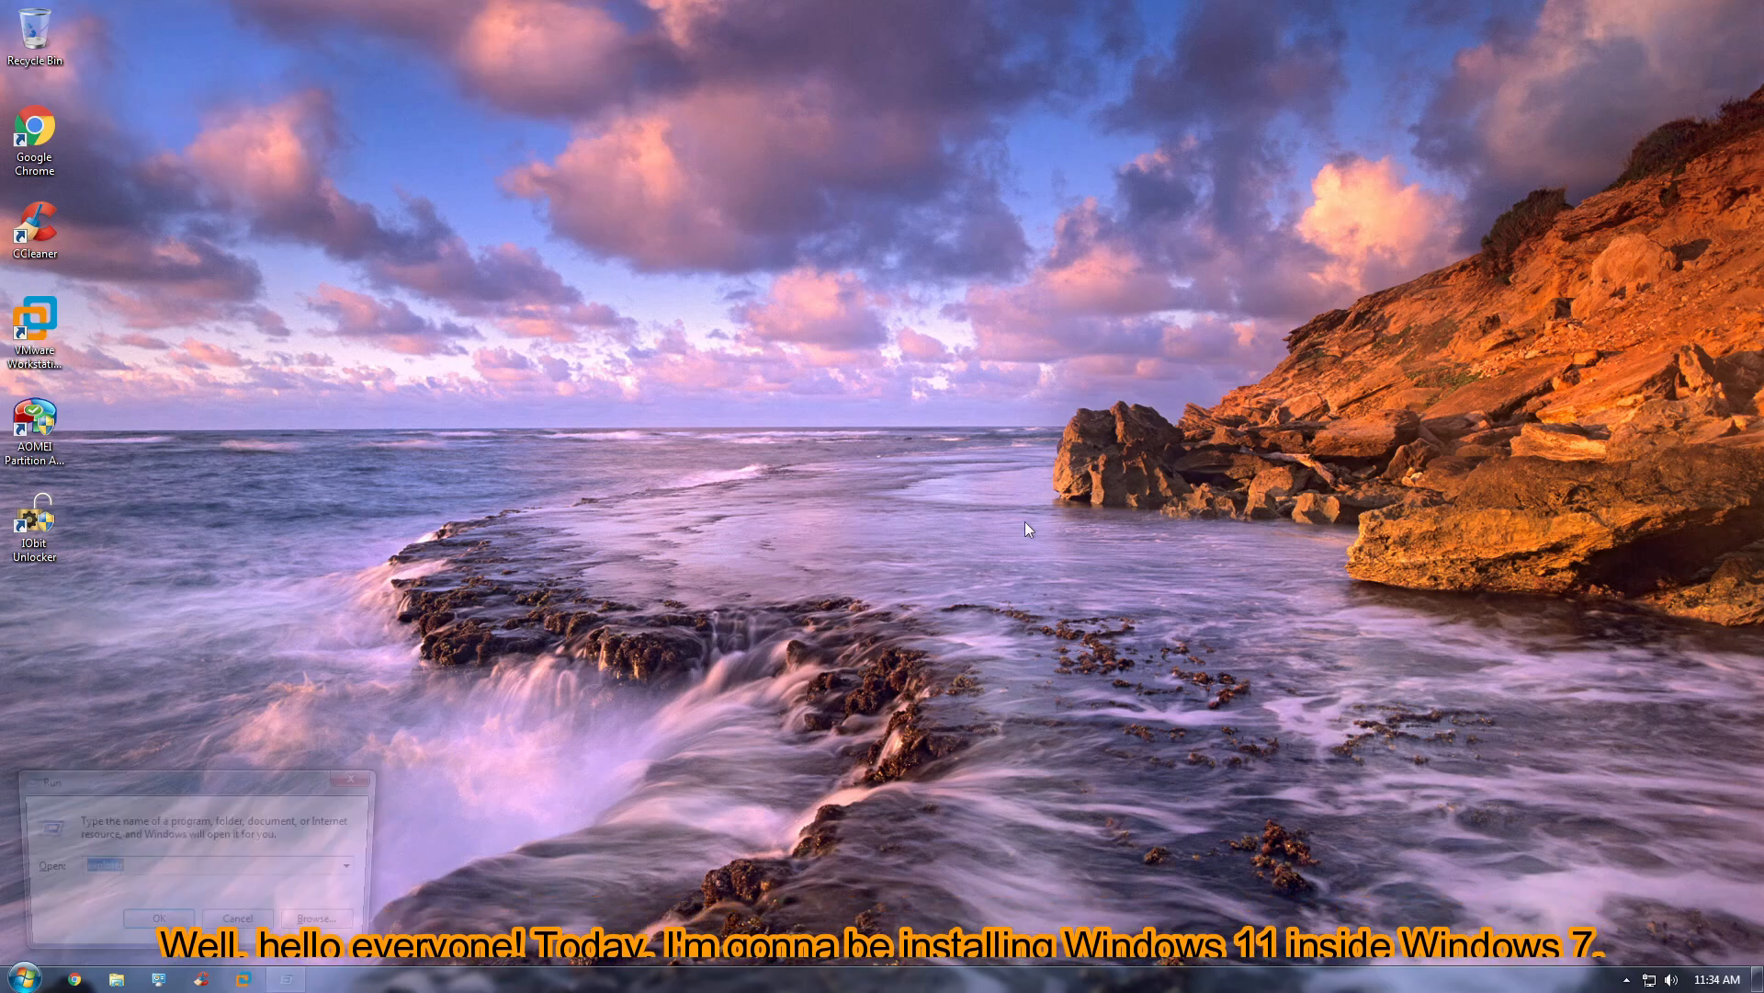
Check the installed Windows version with winver, and close the version information.
type("winver")
key("Return")
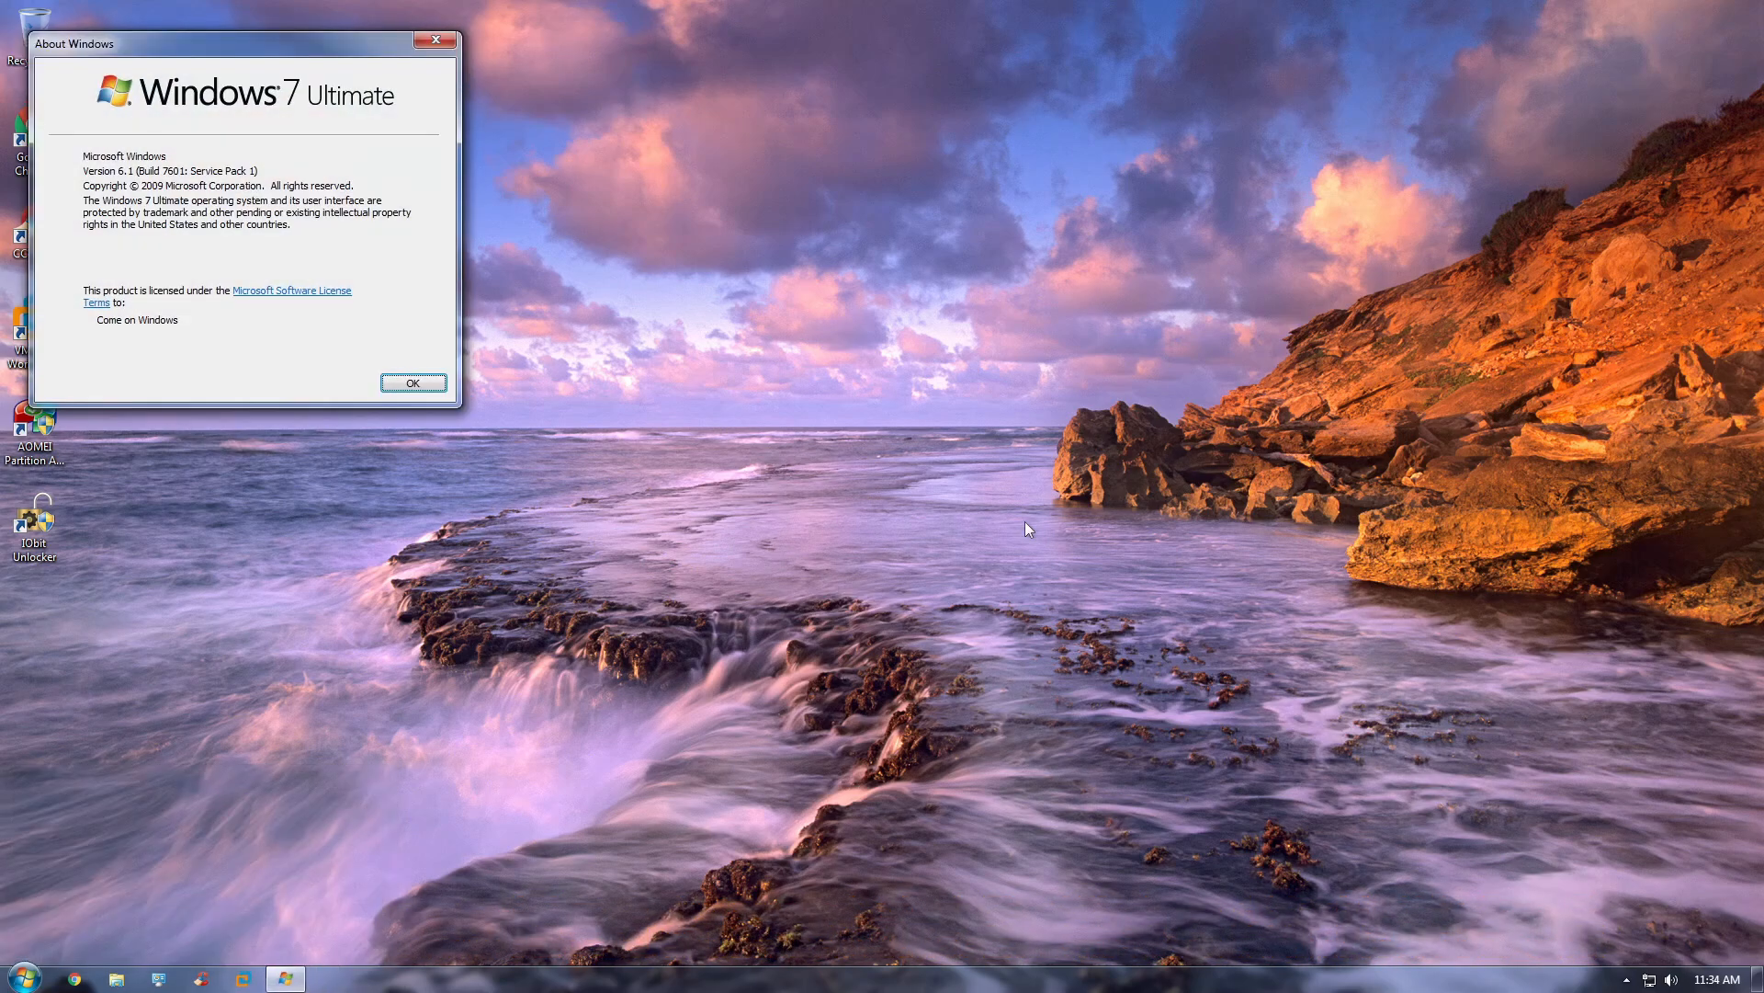
left_click_drag(142, 66, 454, 271)
left_click(753, 589)
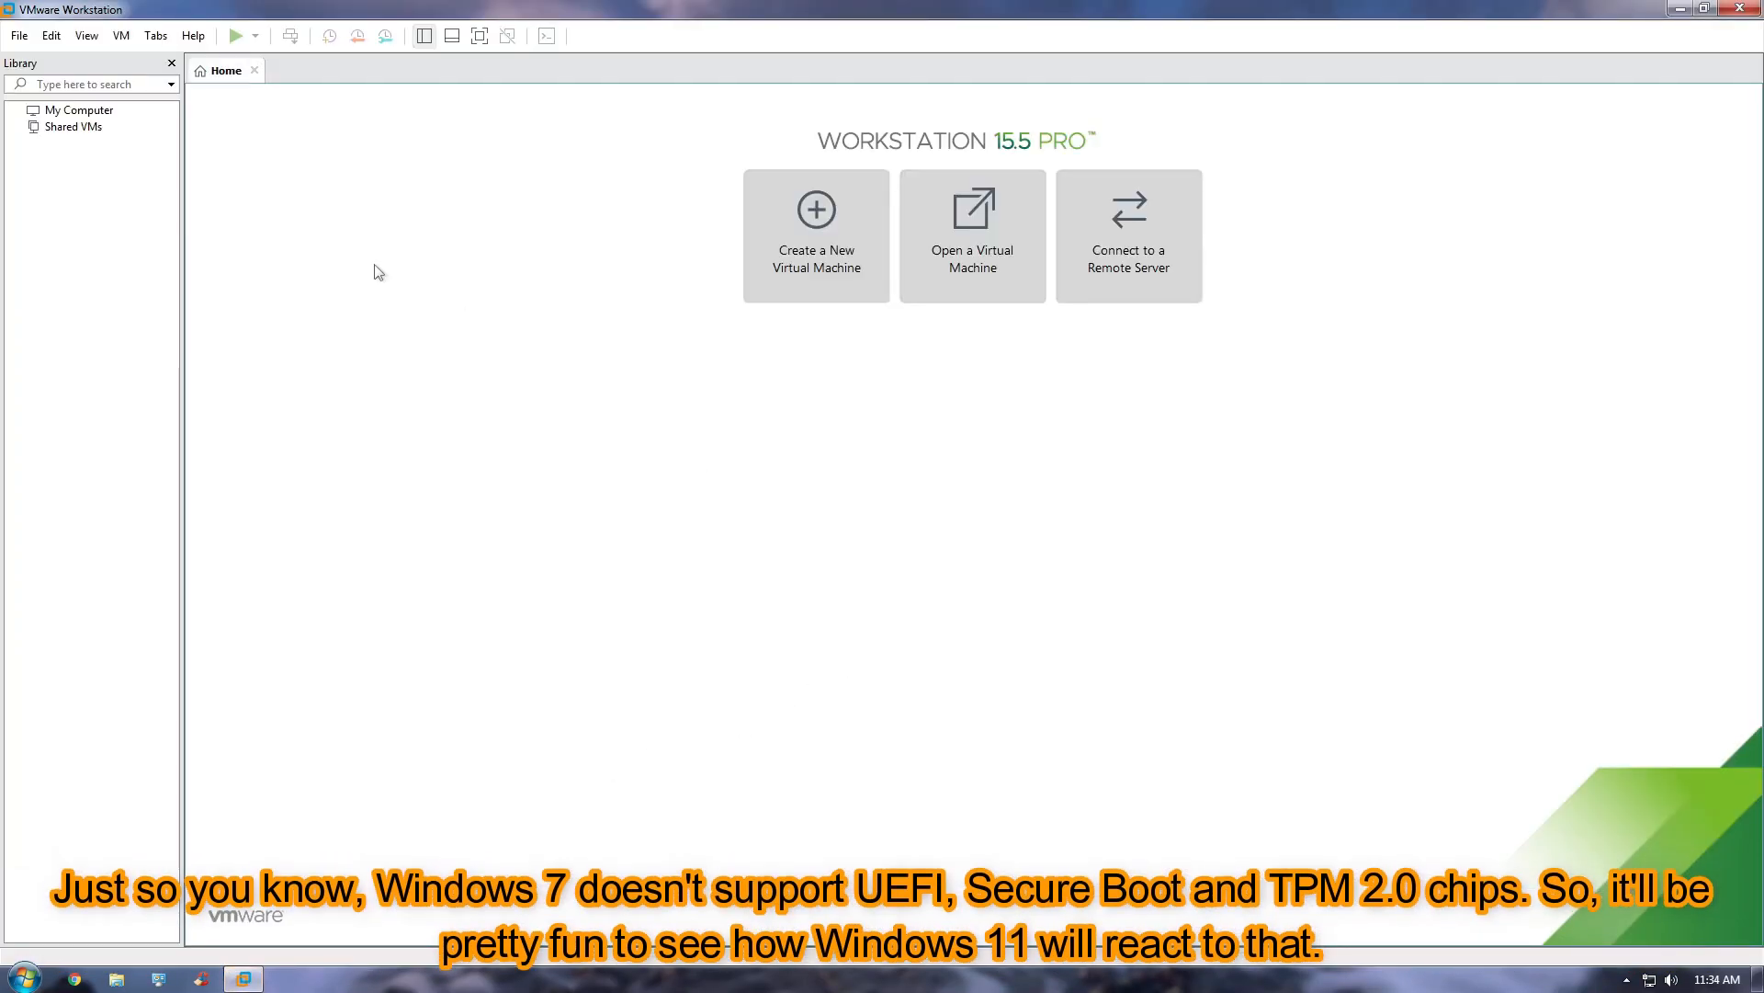
Change the hot key combination in the VMware Workstation preferences to Ctrl+Win.
left_click(51, 35)
left_click(80, 146)
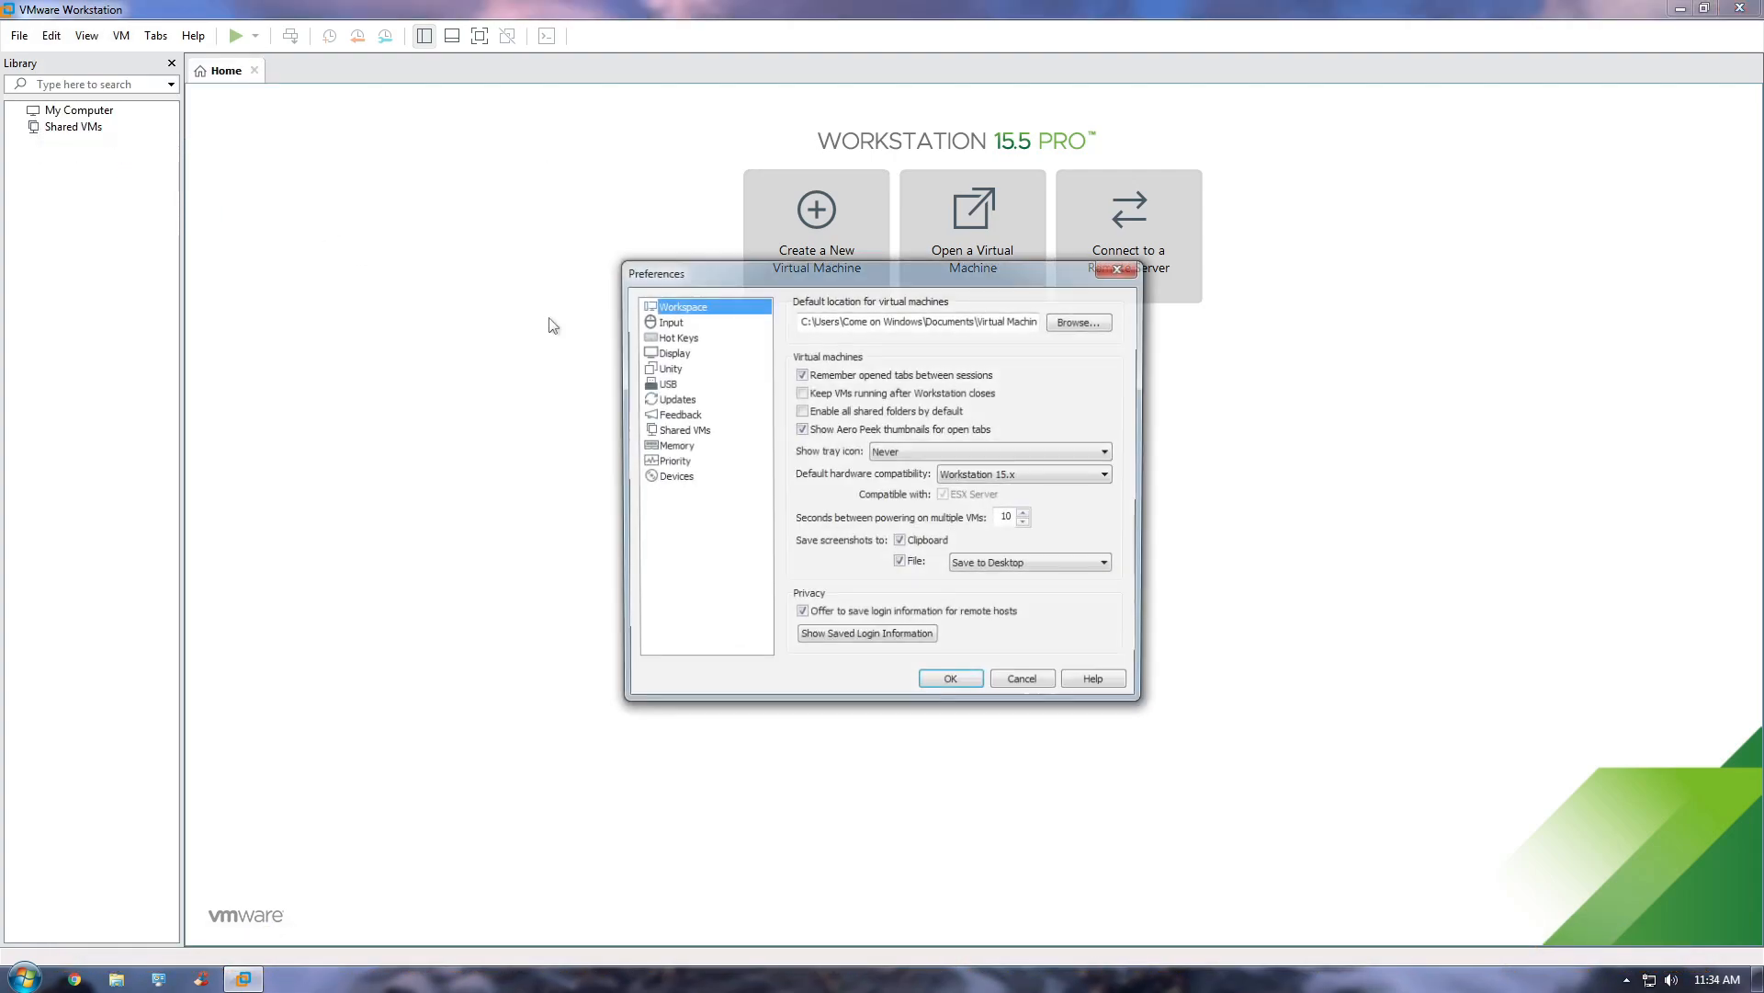
left_click(671, 336)
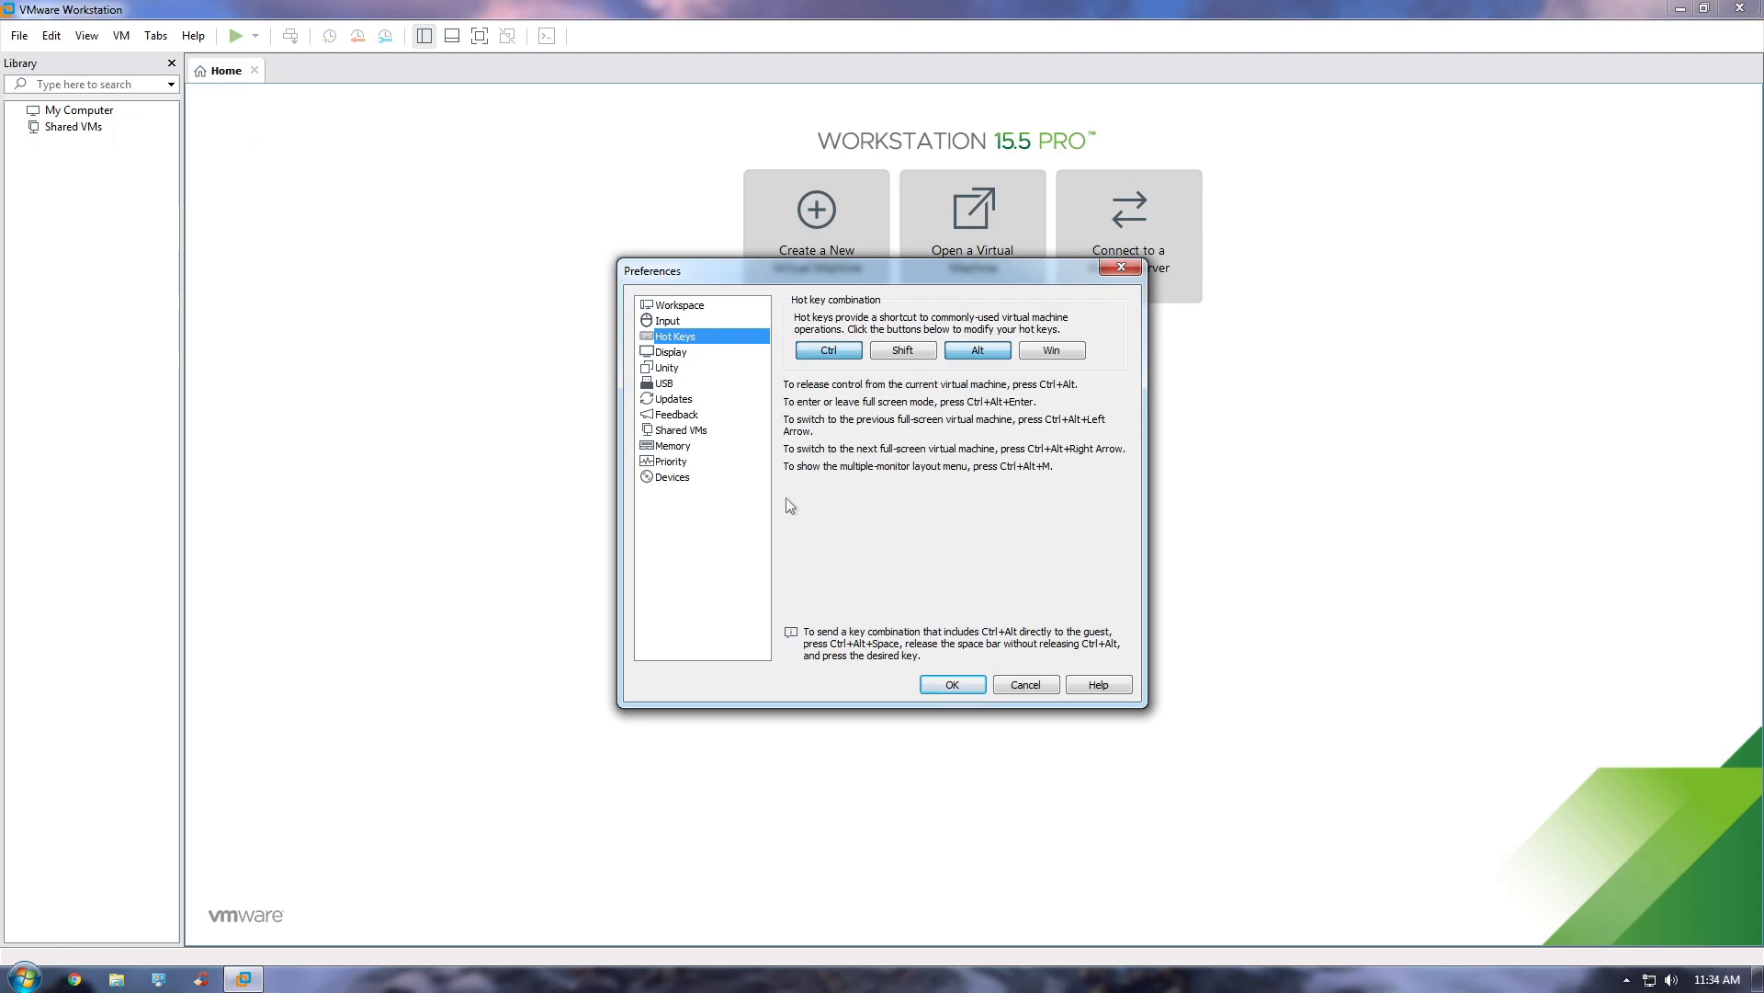
left_click(1050, 354)
left_click(1003, 358)
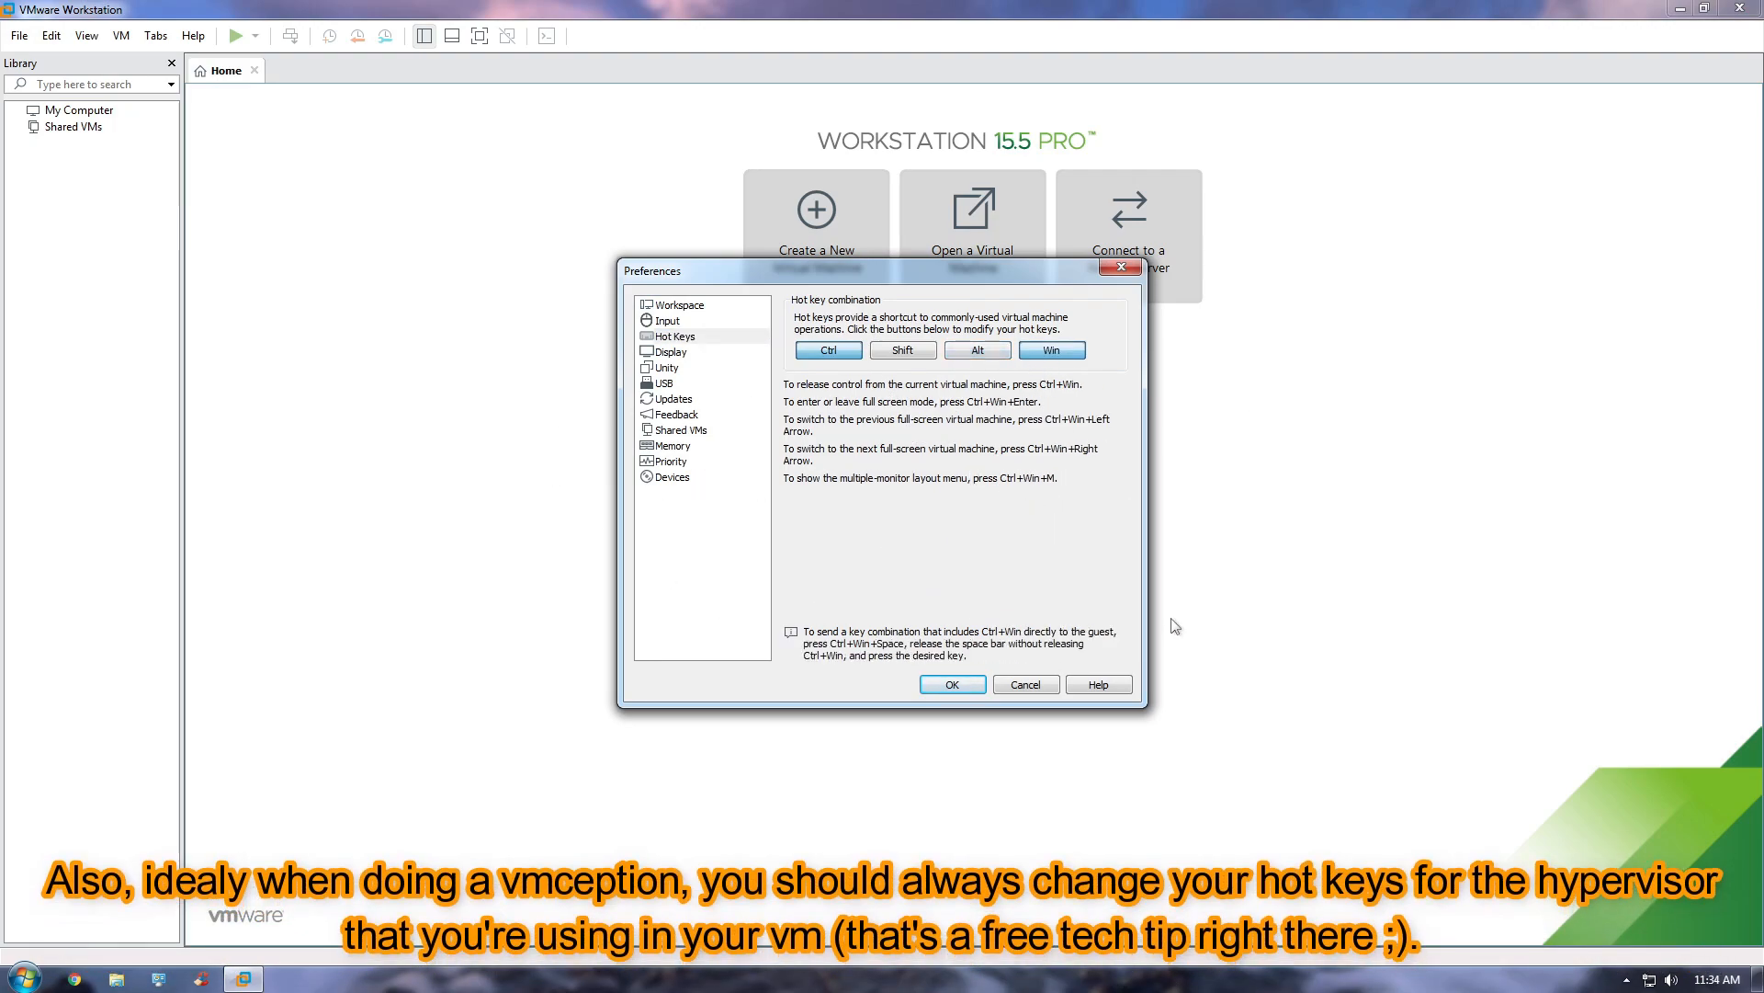
left_click(954, 686)
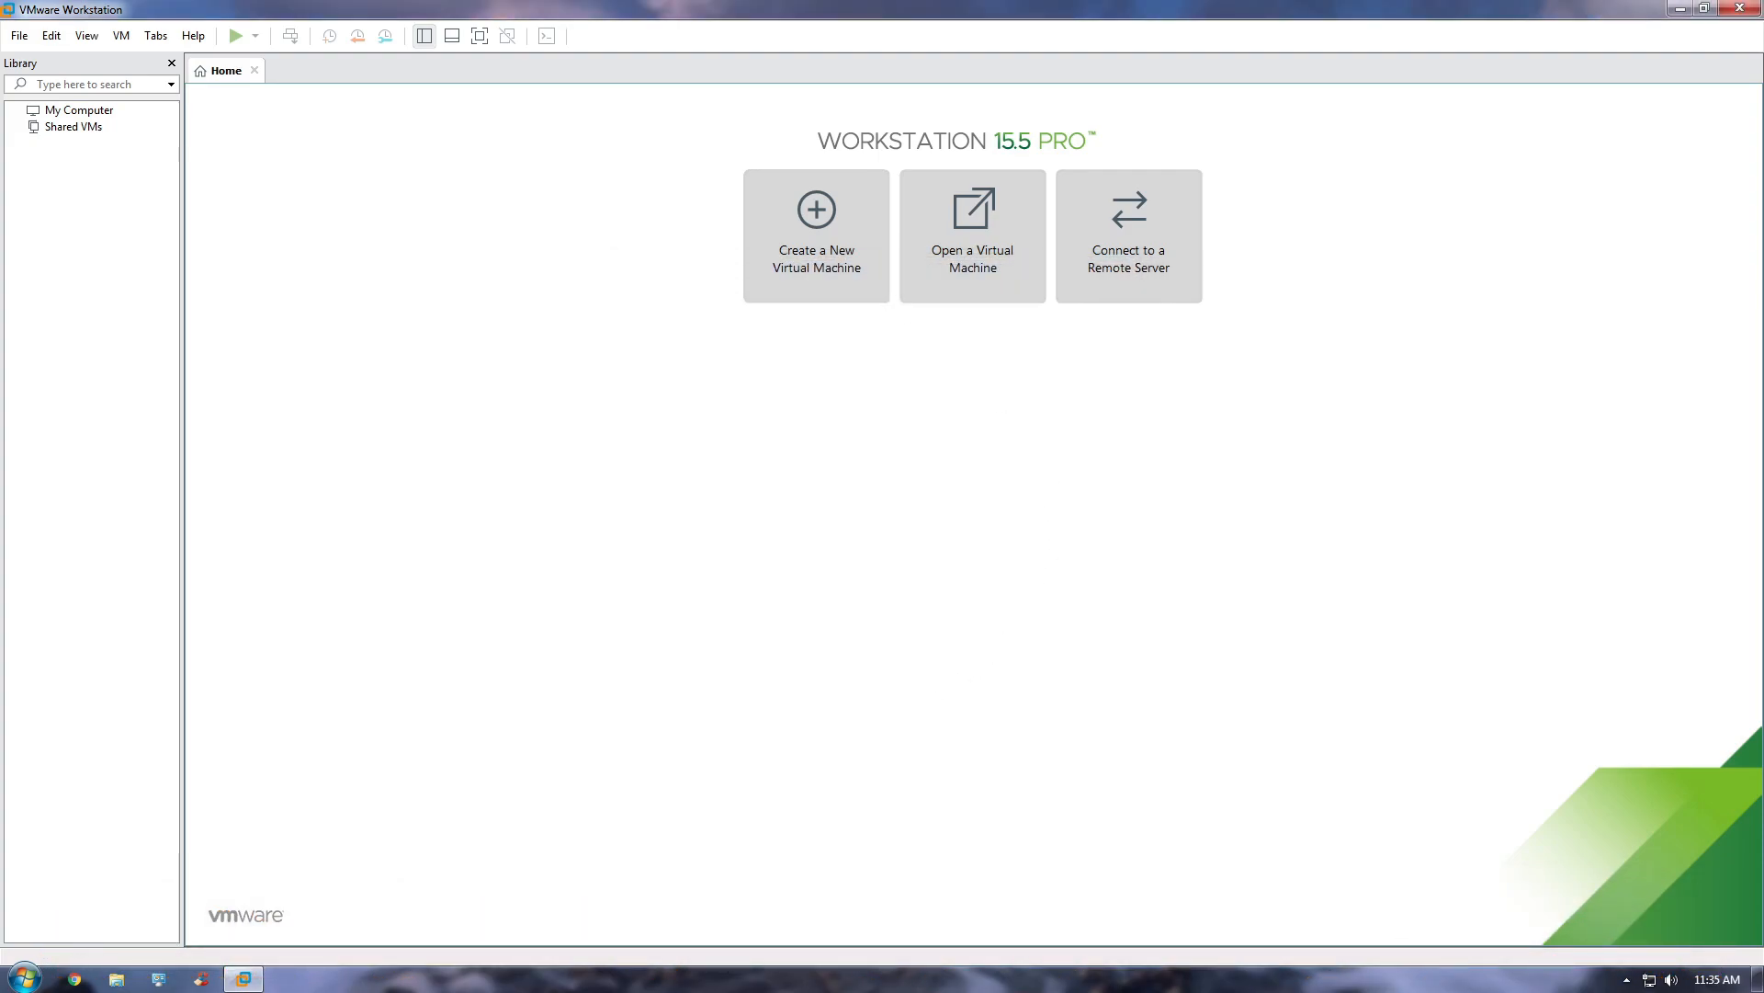
Start a custom virtual machine with Workstation 15.x compatibility and choose "I will install the operating system later".
left_click(827, 277)
left_click(885, 503)
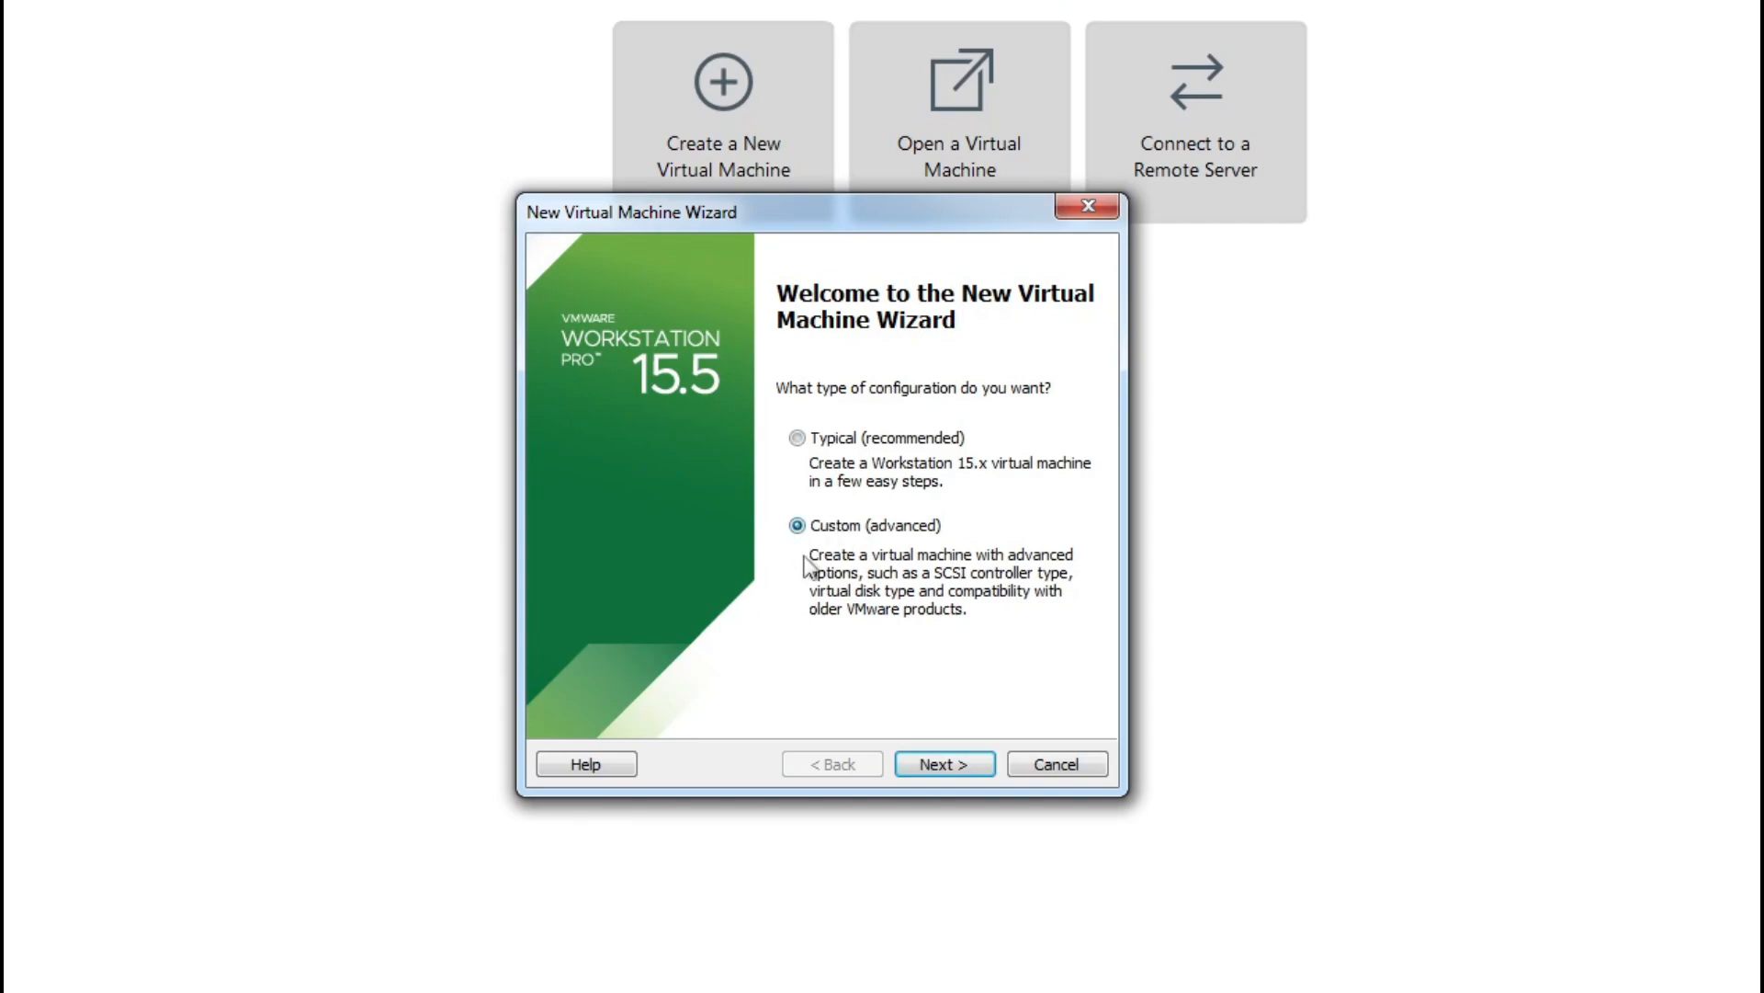
left_click(938, 764)
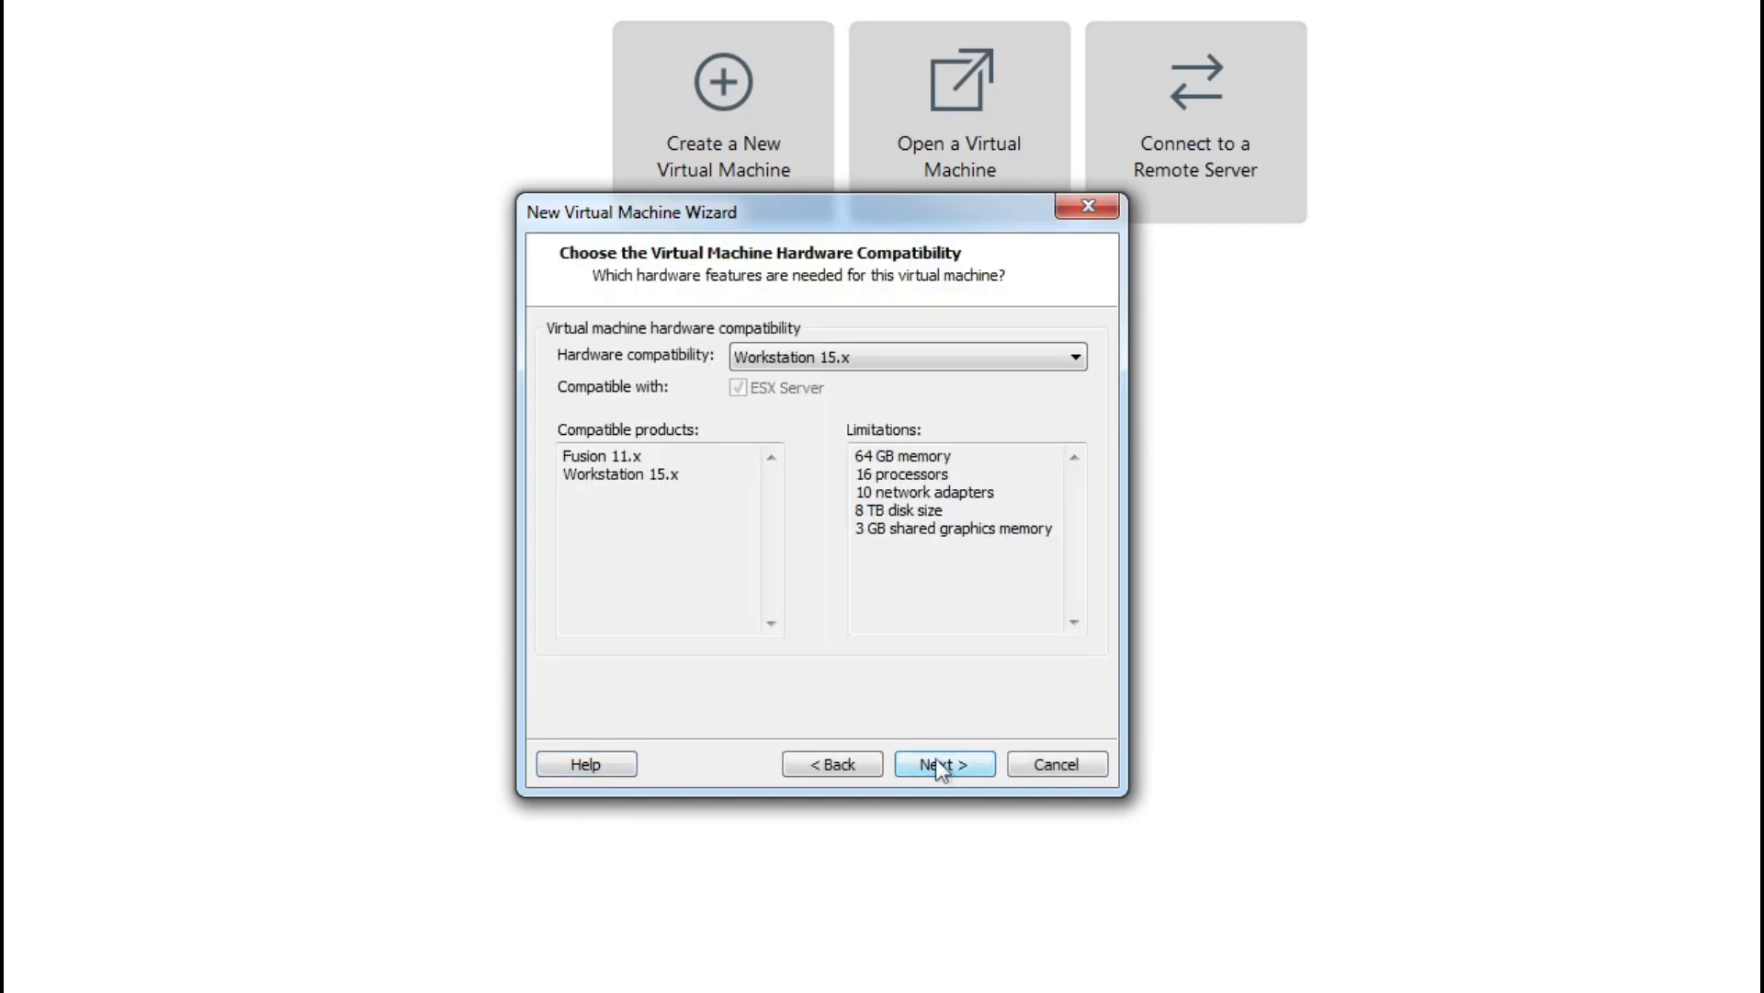
left_click(939, 764)
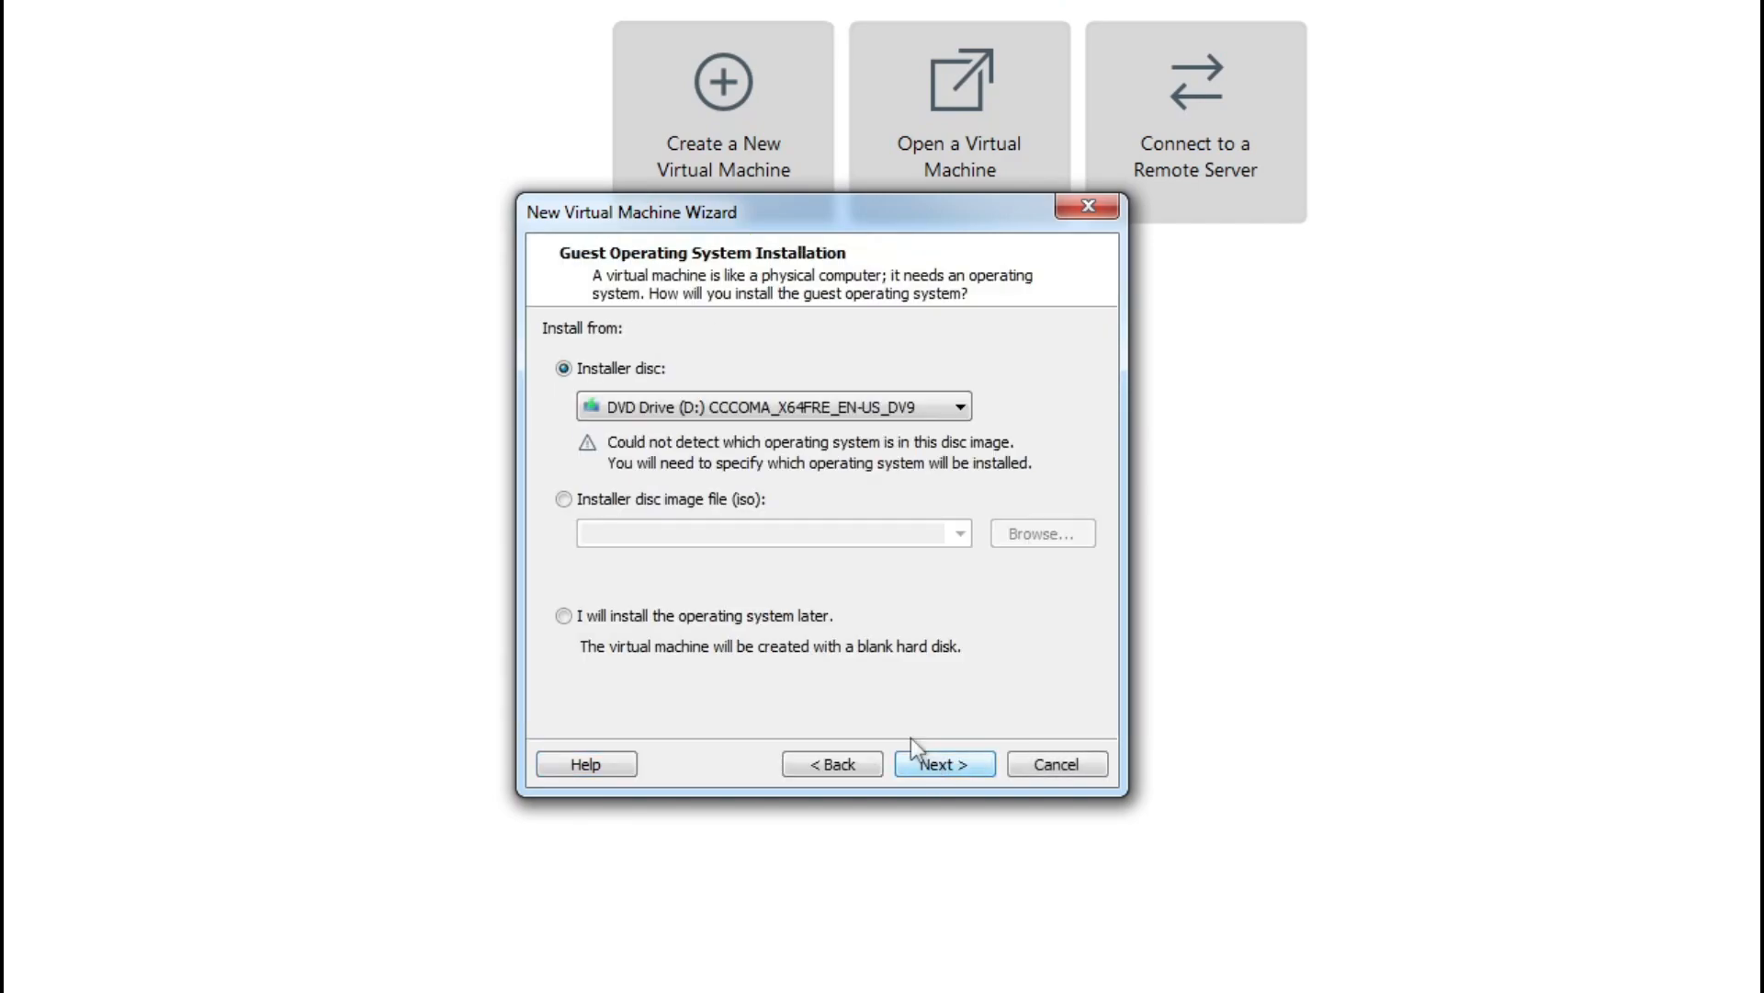
left_click(726, 617)
left_click(917, 767)
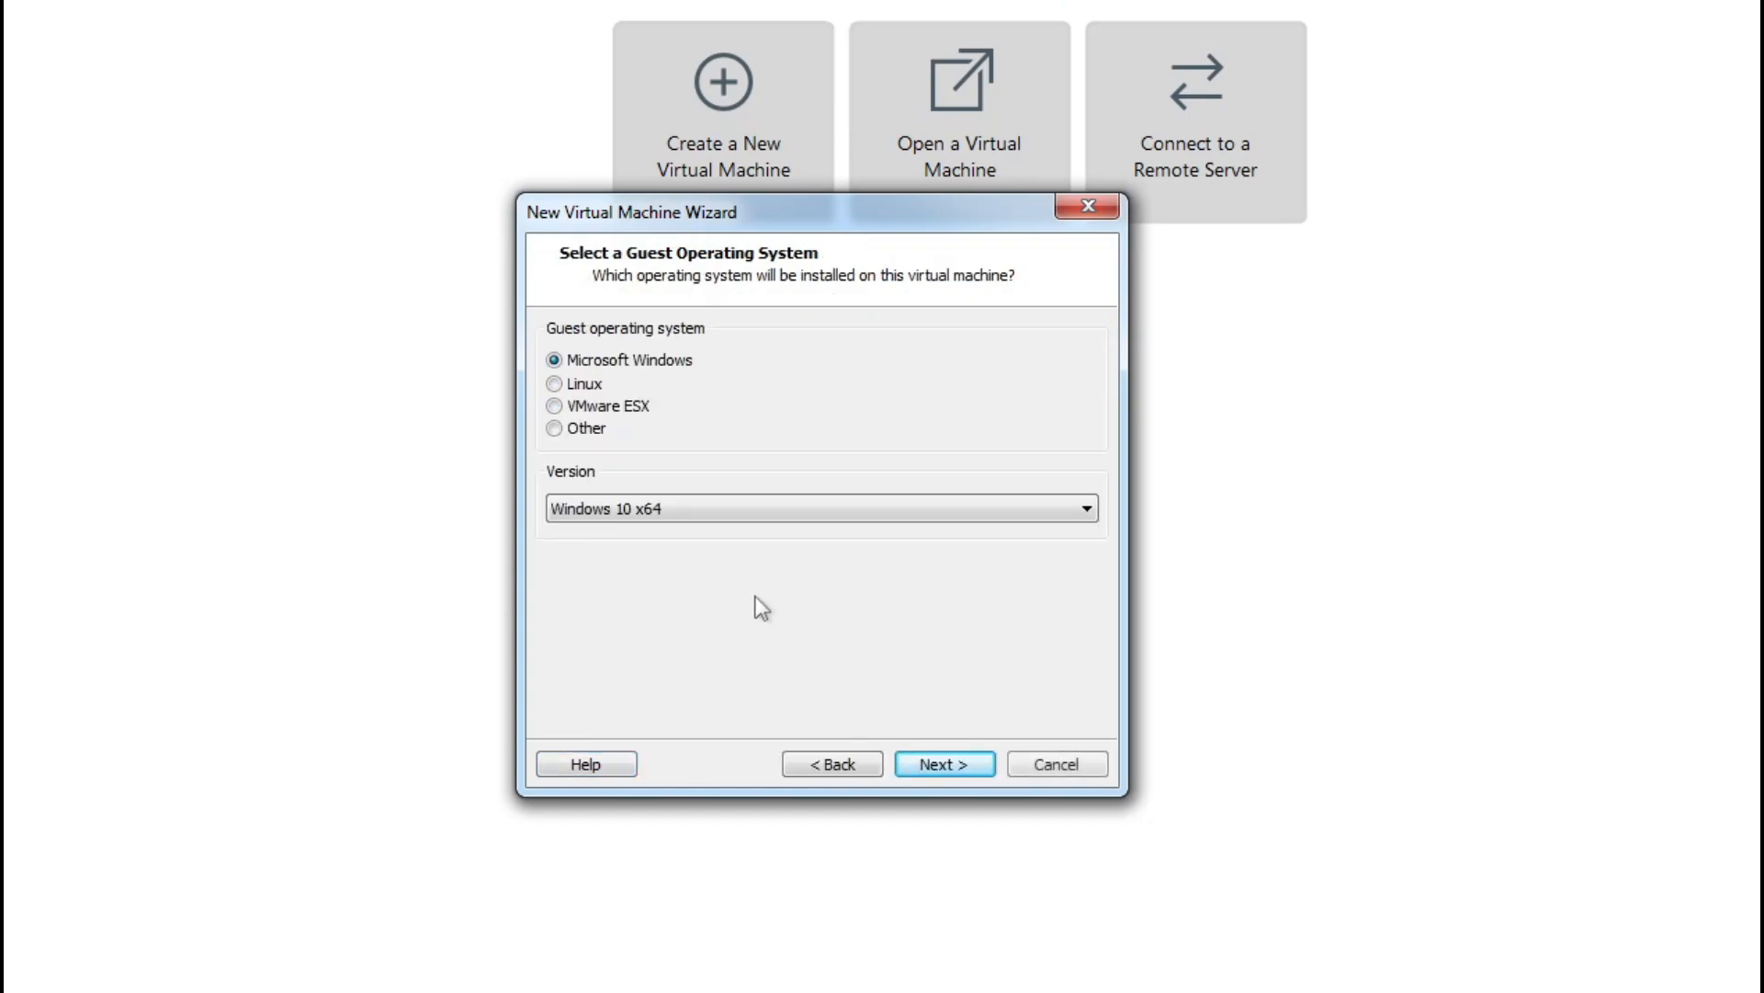
Choose Microsoft Windows, version Windows 10 x64, as the guest operating system.
left_click(628, 509)
left_click(645, 528)
left_click(648, 516)
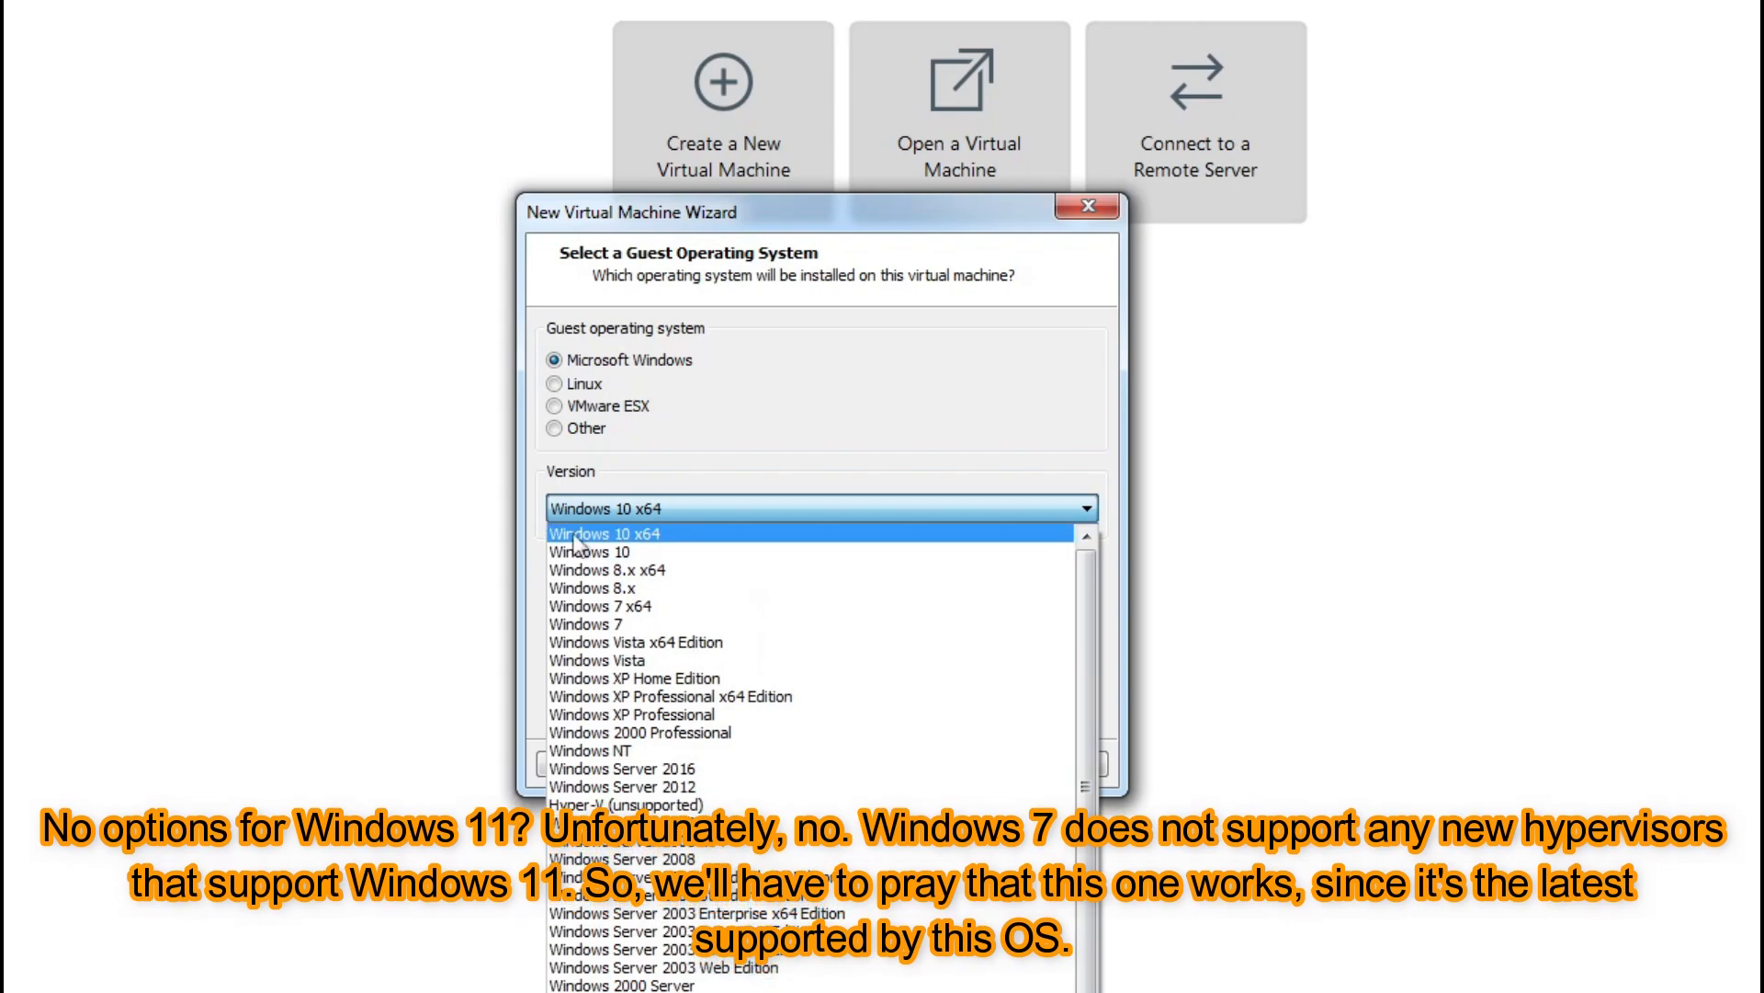
left_click(701, 536)
left_click(973, 763)
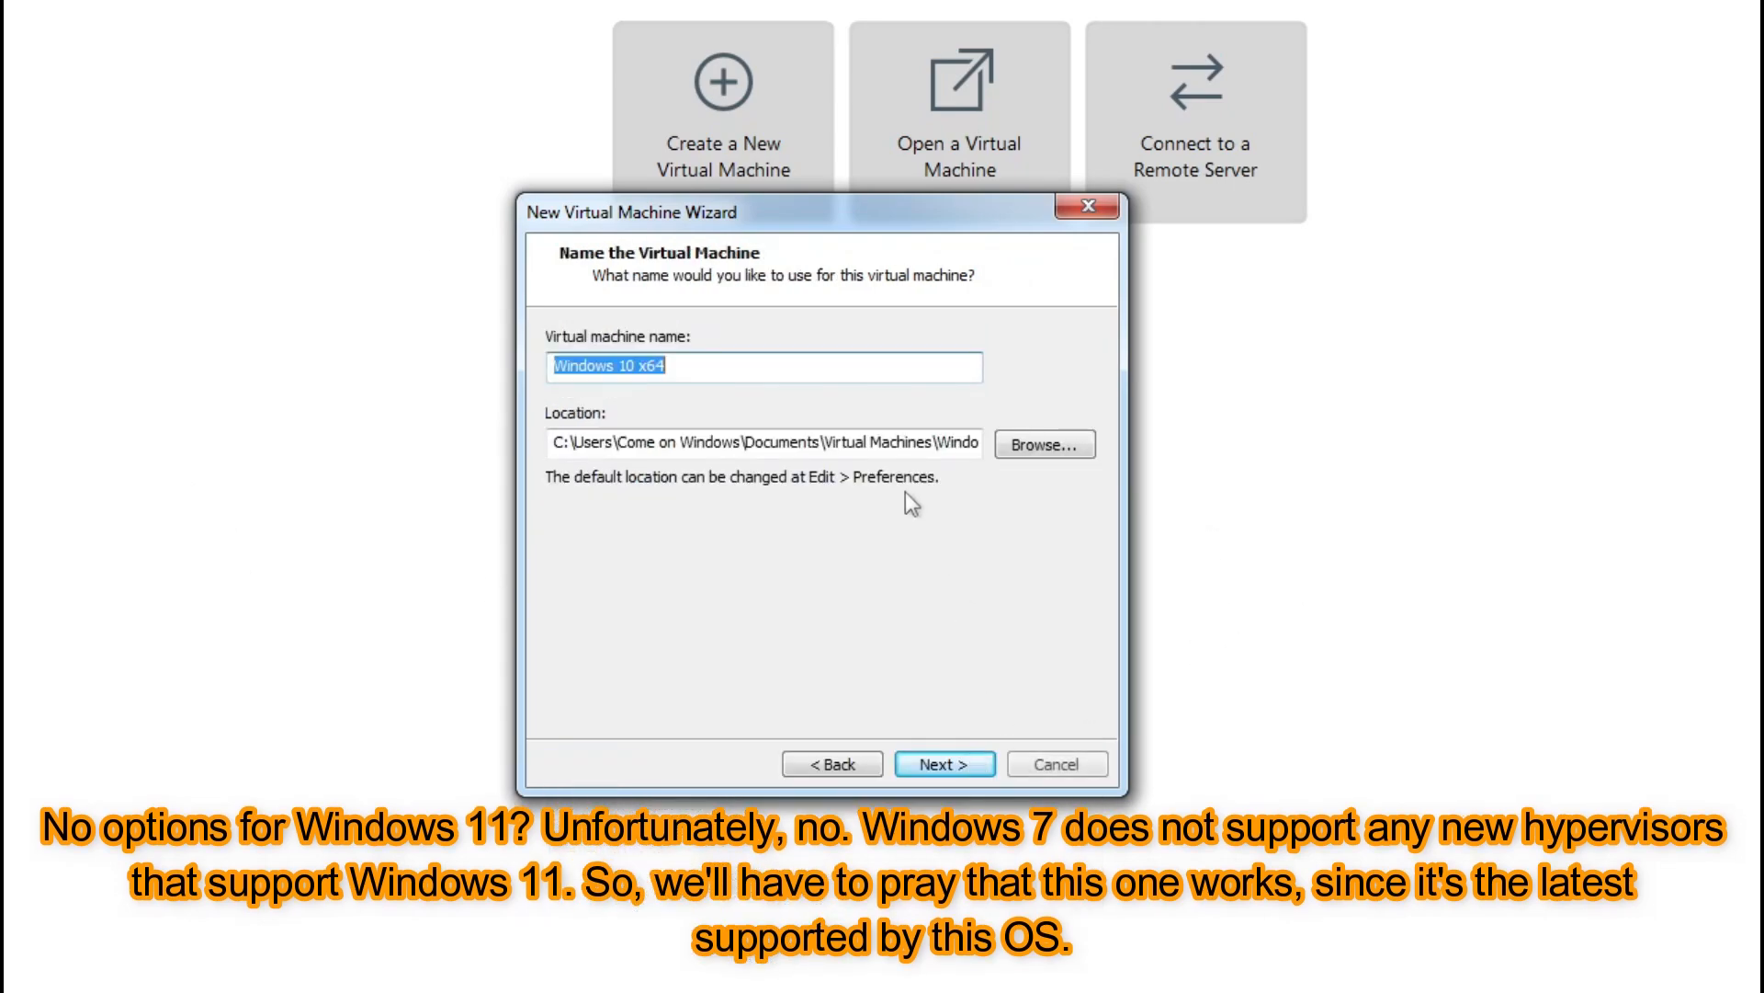
Name the virtual machine Windows 11 and keep its default location.
key("BackSpace")
type("Win")
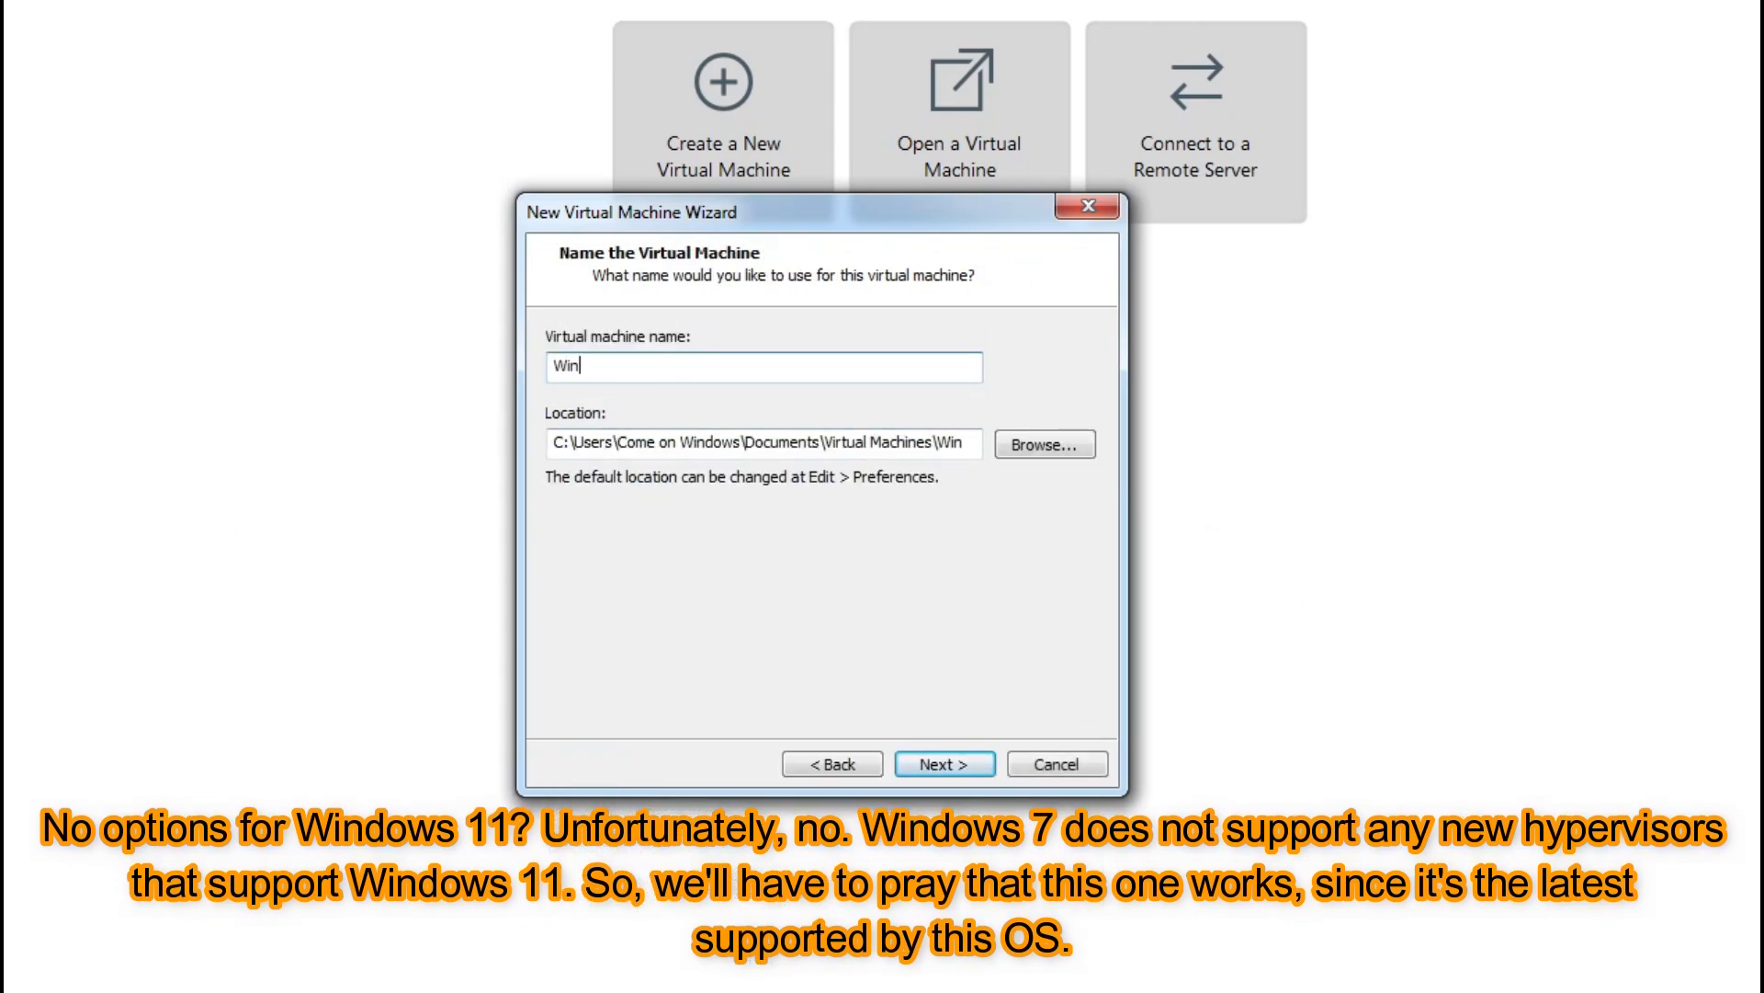
type("dows 11")
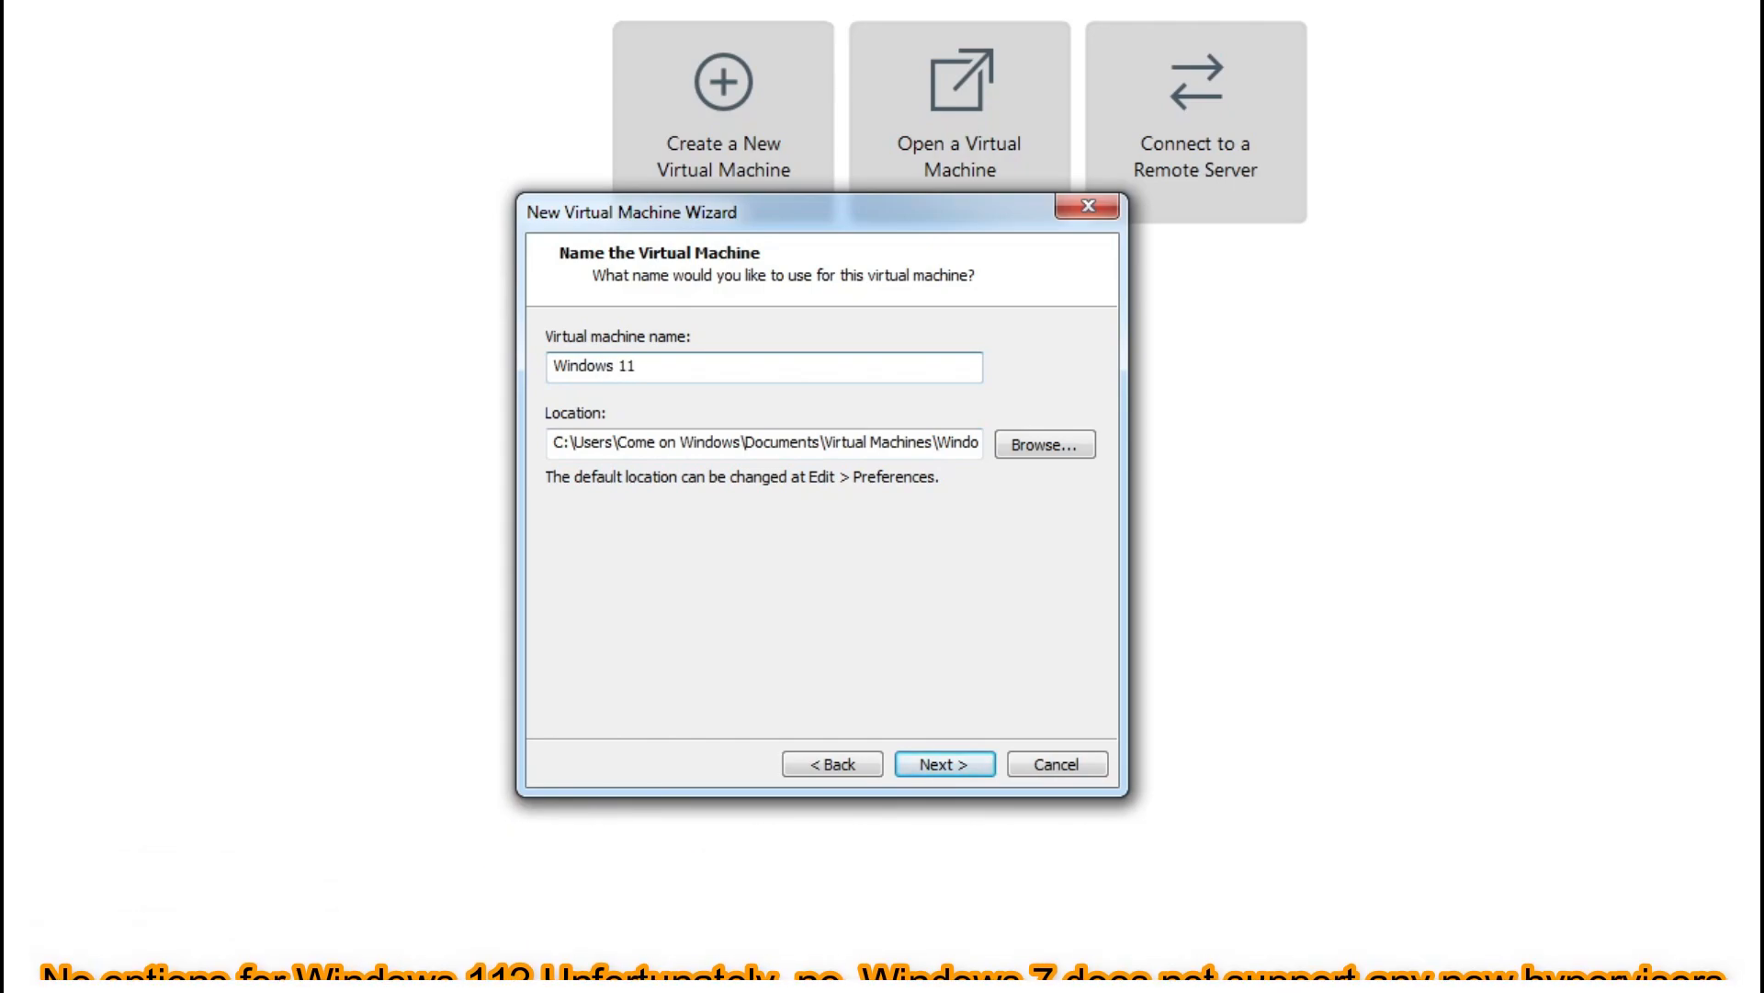
key("Return")
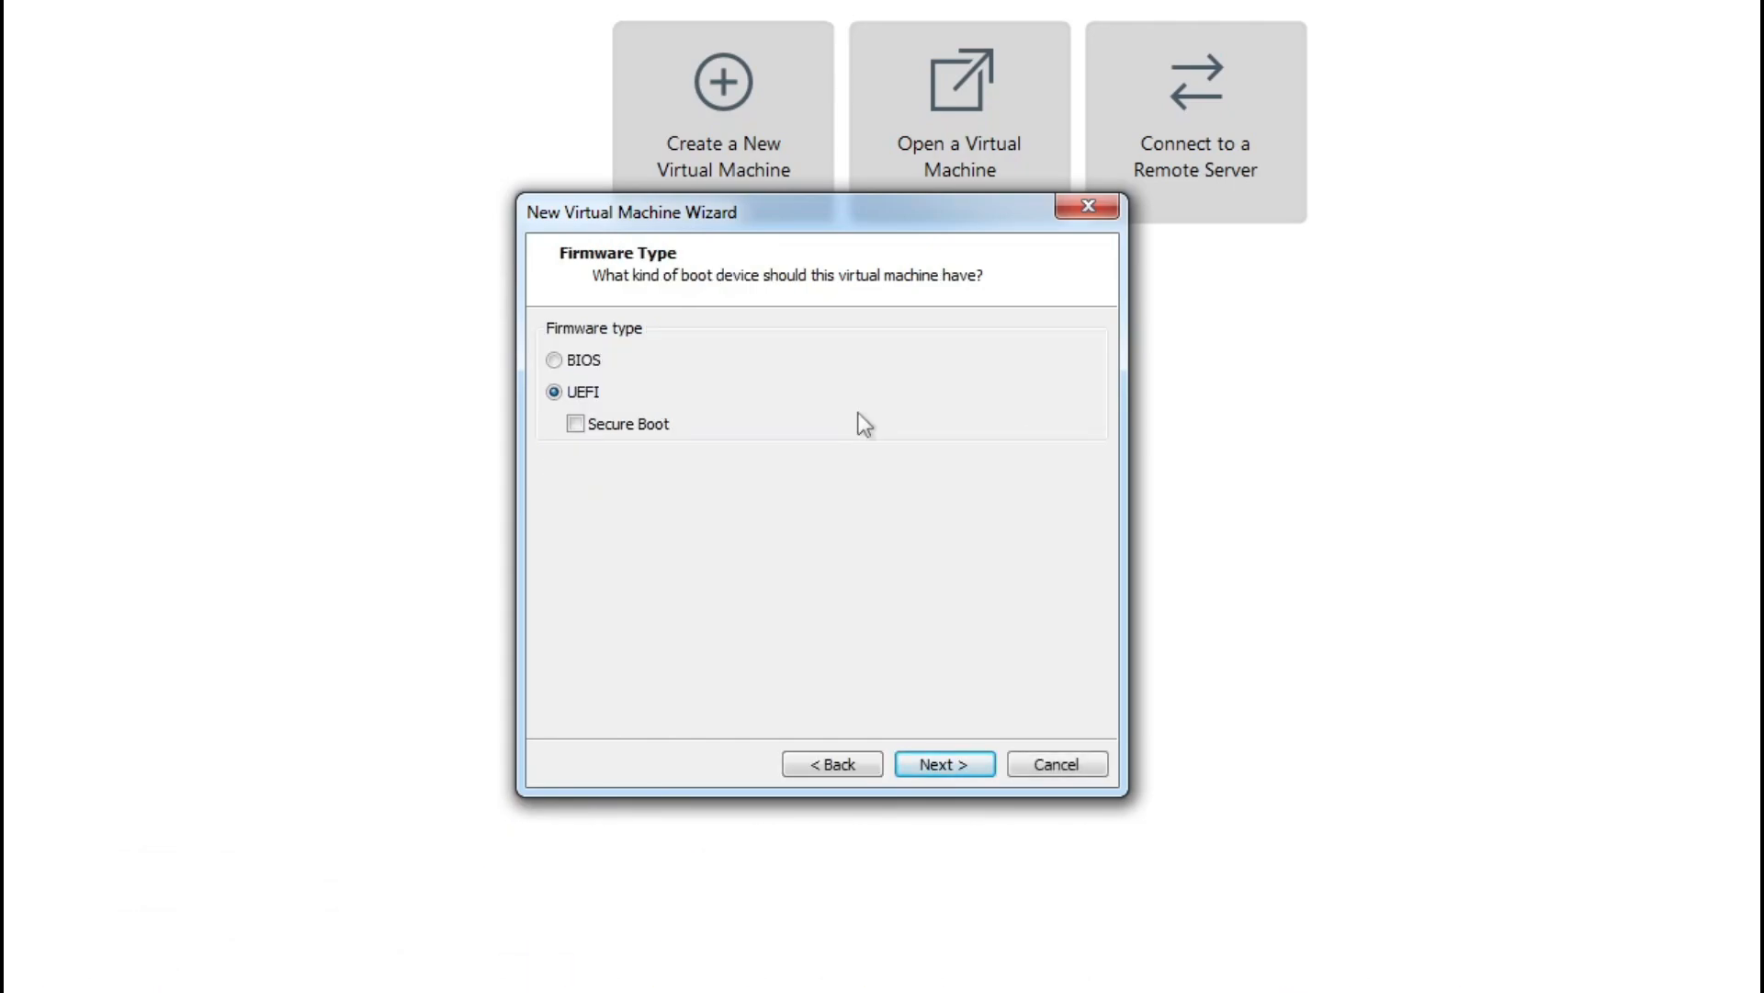
Keep UEFI firmware without Secure Boot, and give the virtual machine one processor with 4 cores.
key("Return")
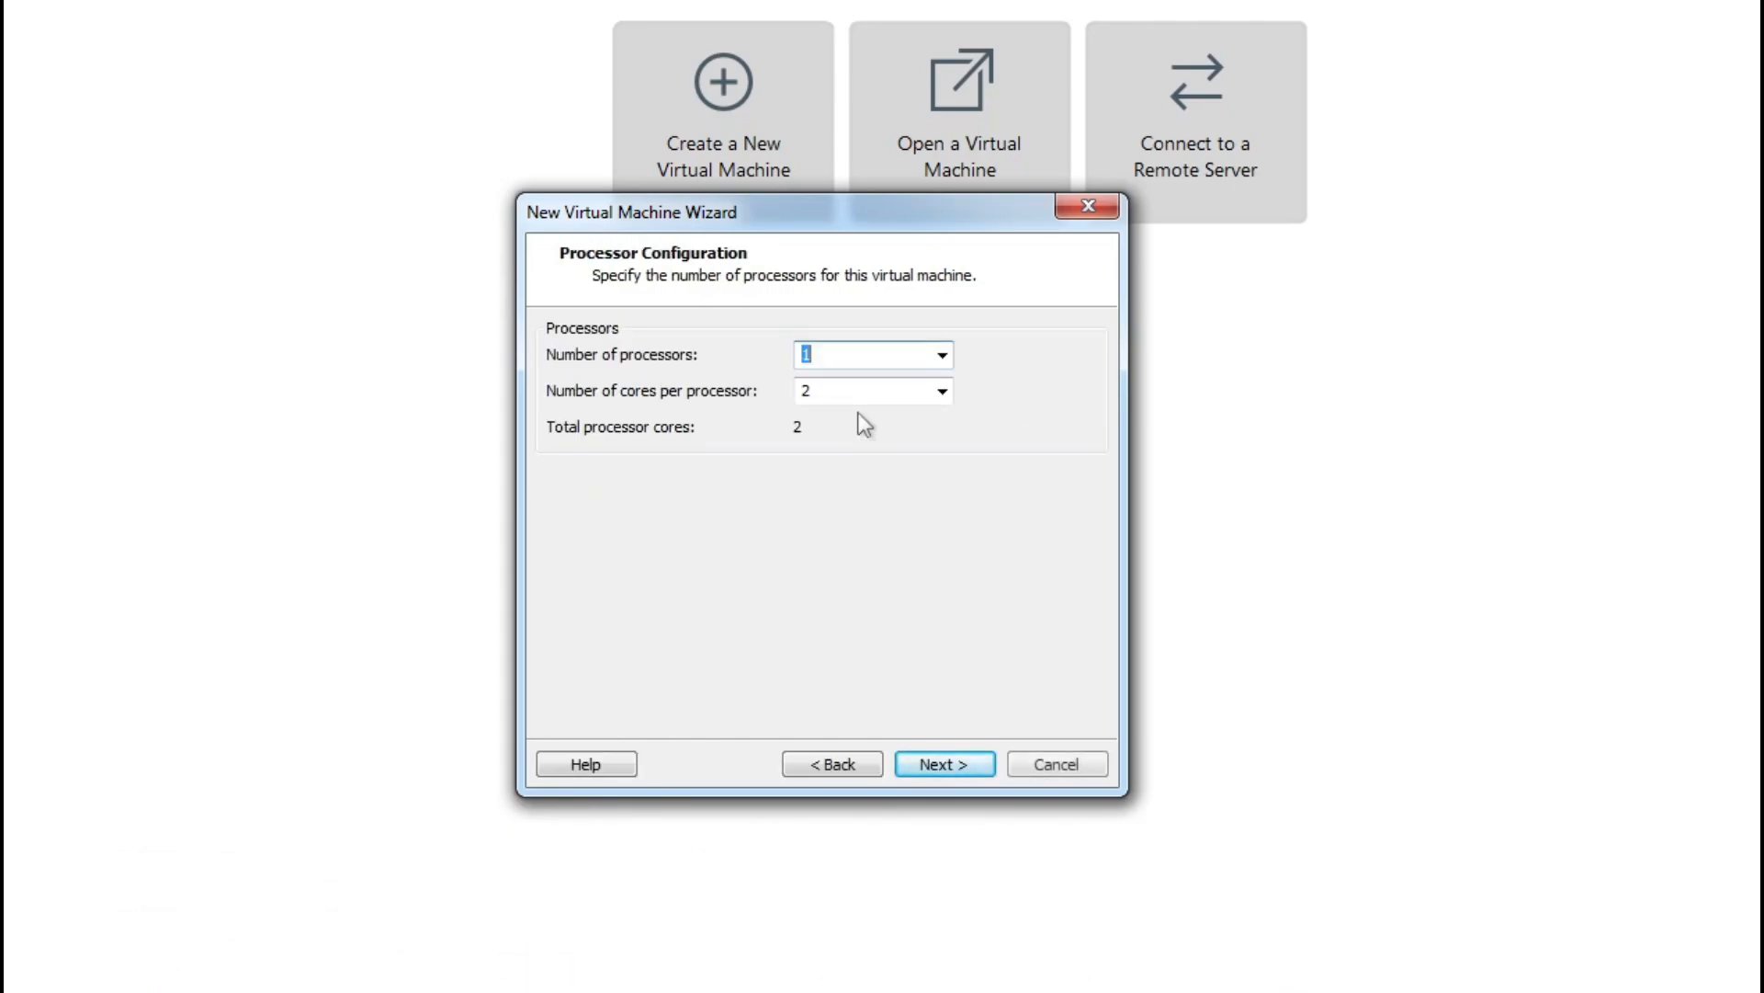
left_click(942, 392)
left_click(841, 456)
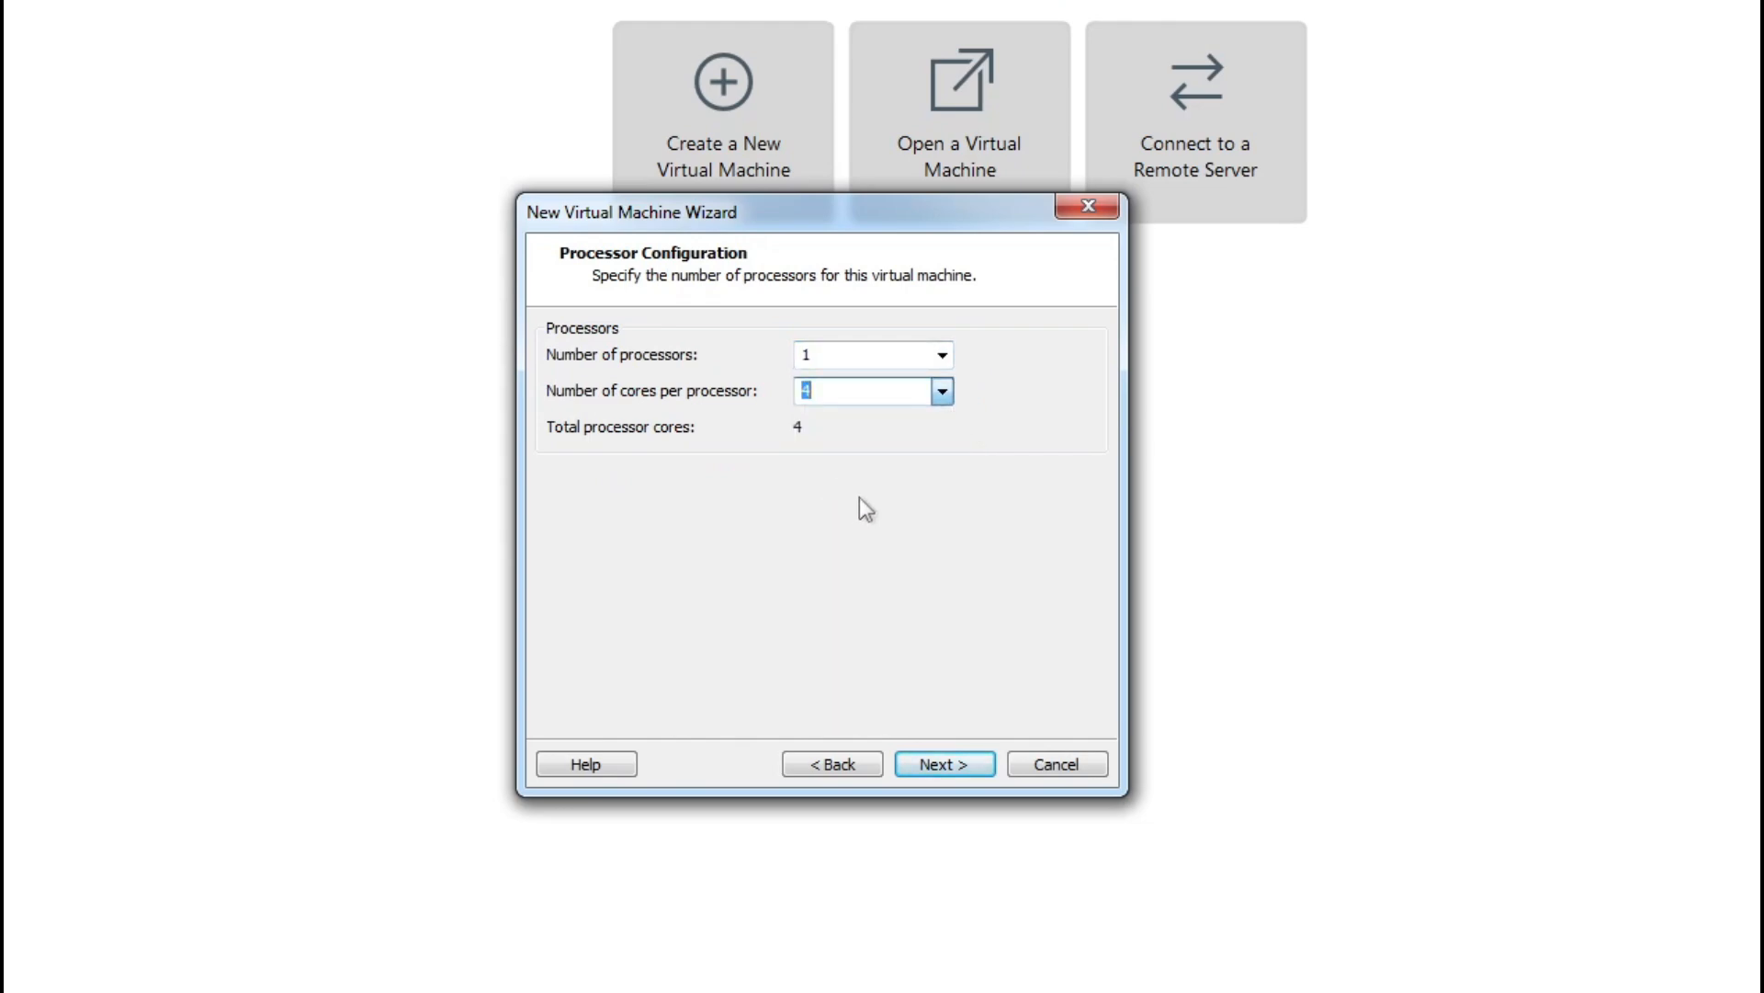
left_click(986, 761)
Set the virtual machine's memory to 8192 MB, and accept the default network and LSI Logic SAS controller settings.
key("BackSpace")
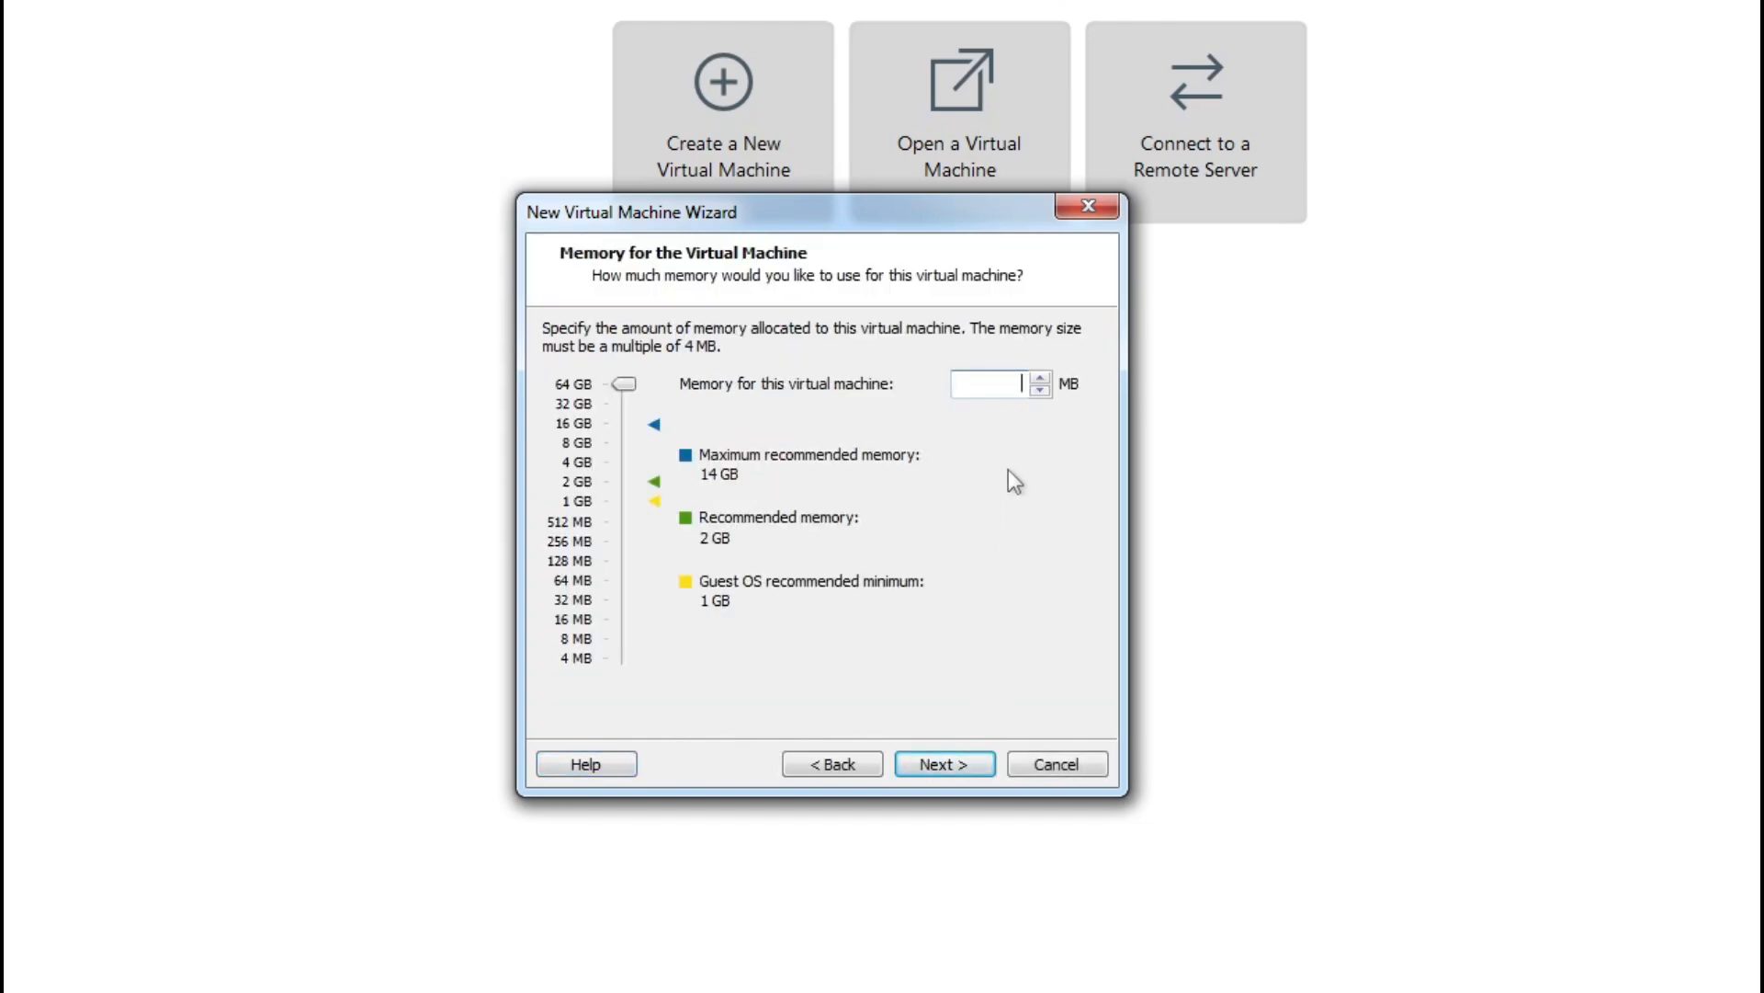
type("8192")
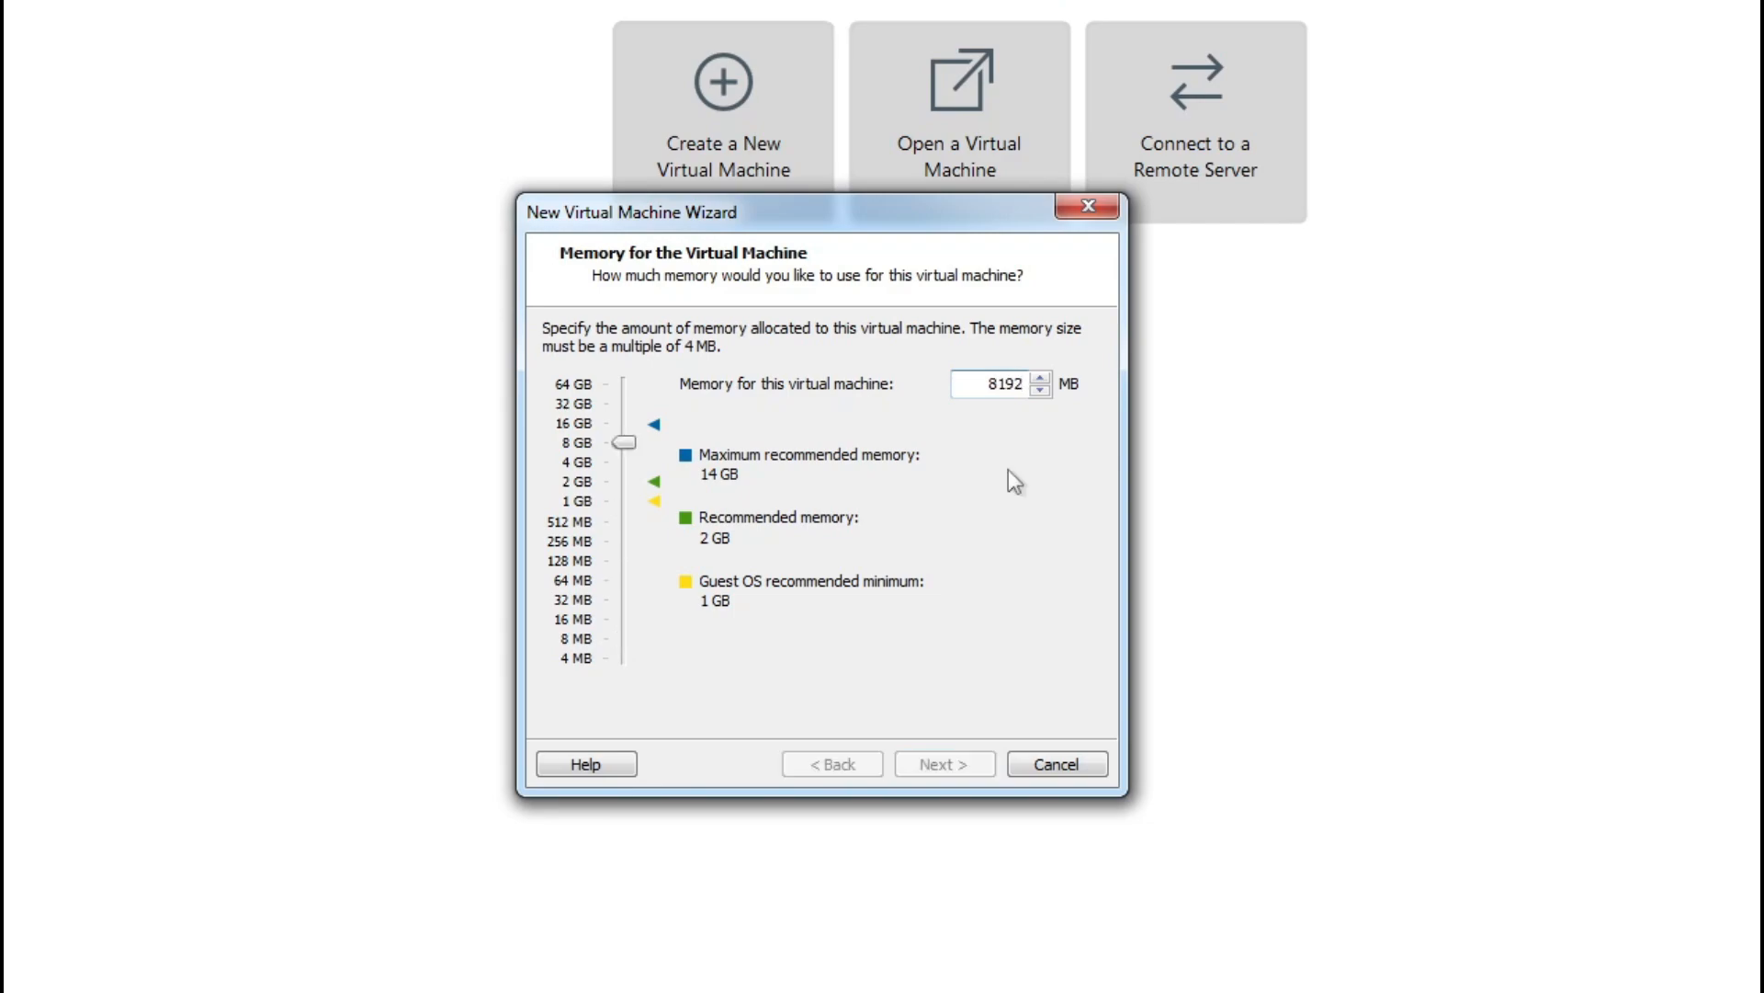
key("Return")
key("Return")
key("Return")
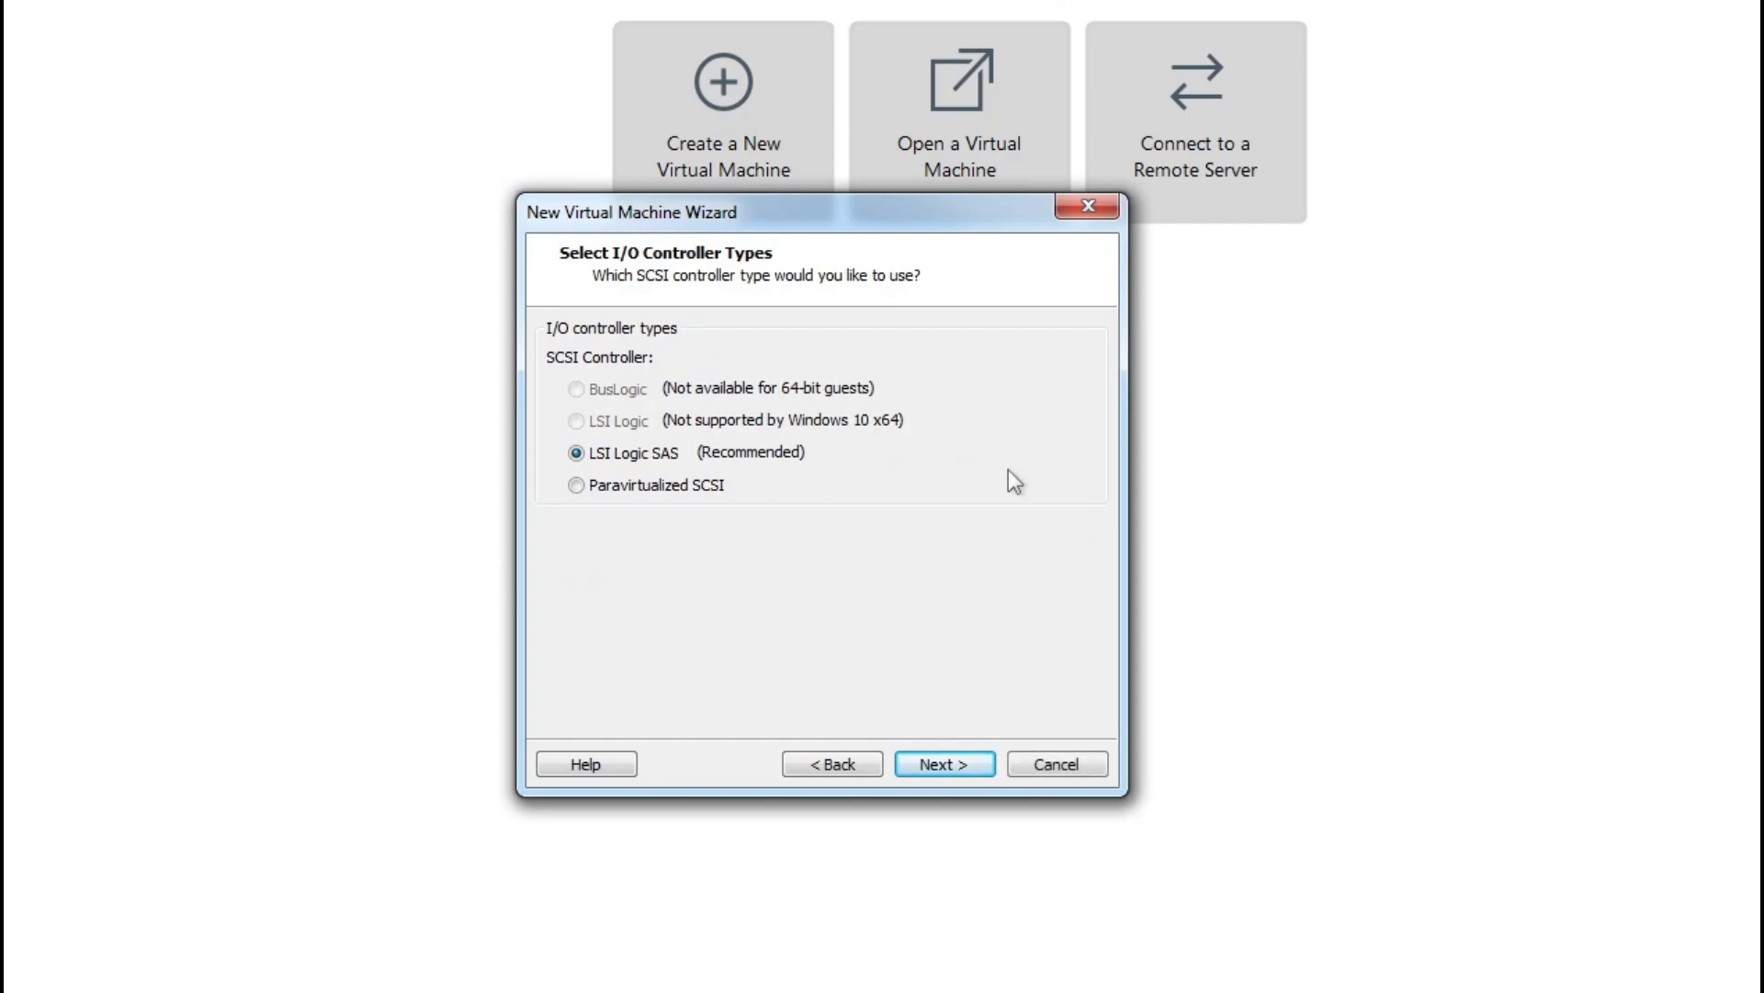
Create a new 60 GB NVMe virtual disk stored as a single file named Windows 11.vmdk.
left_click(568, 451)
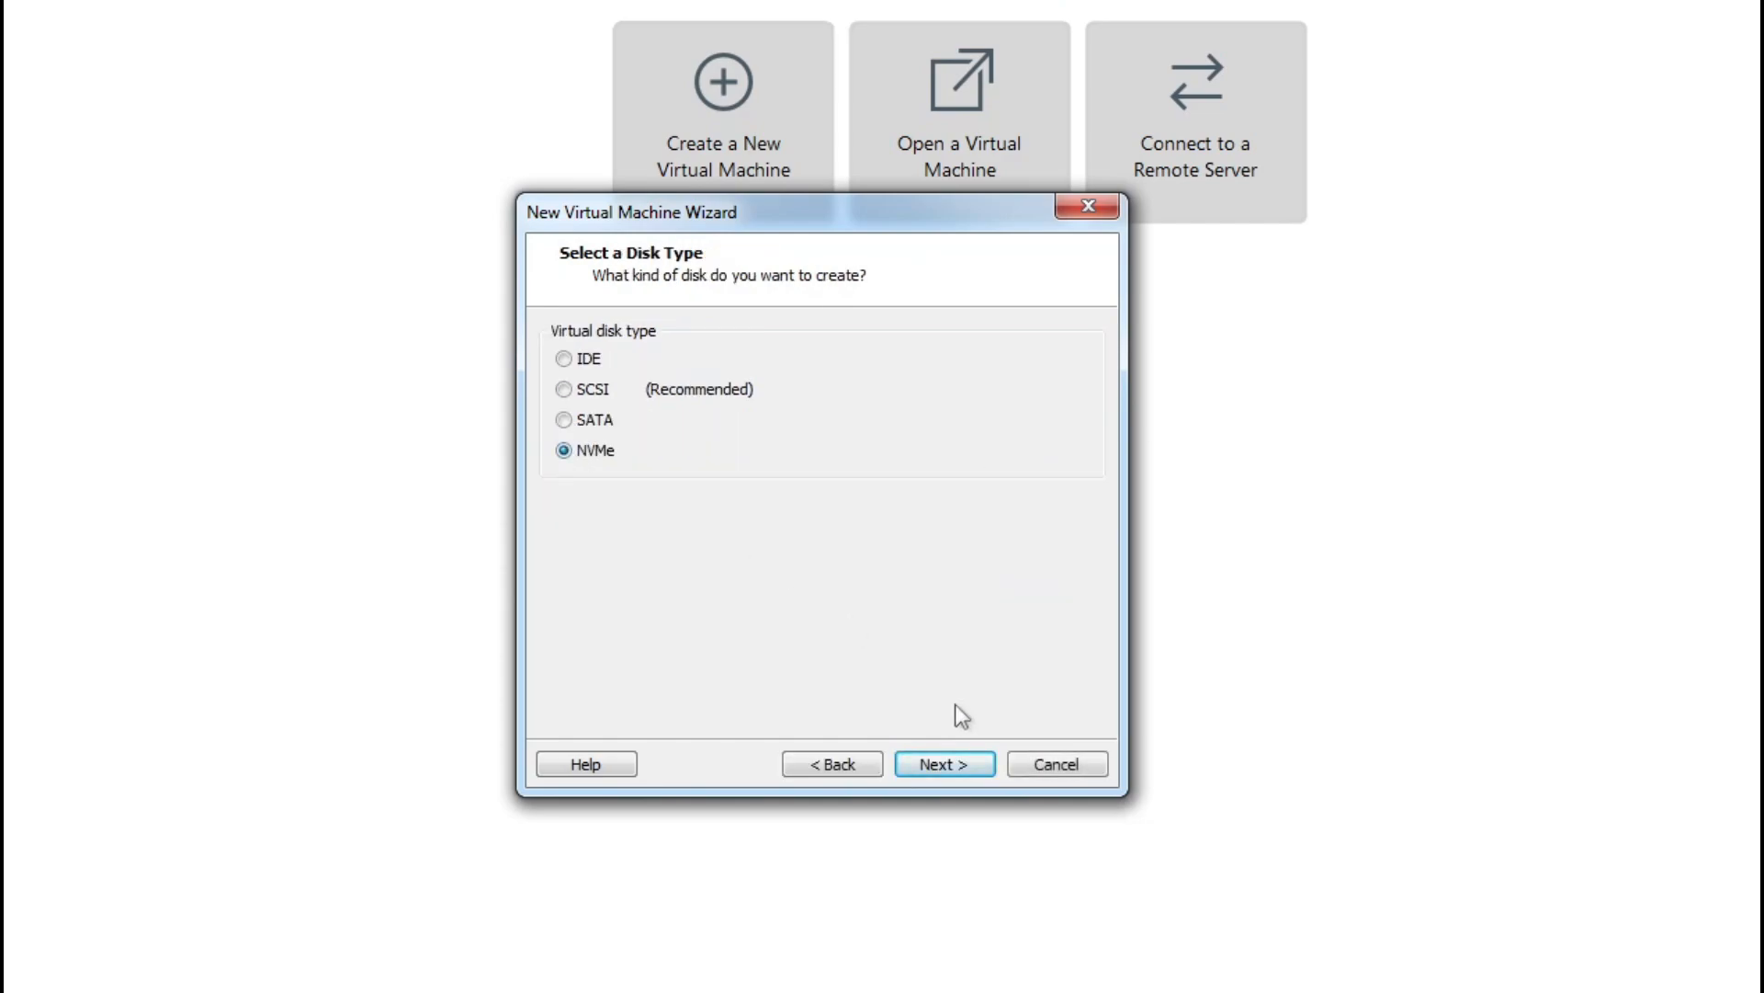
left_click(960, 765)
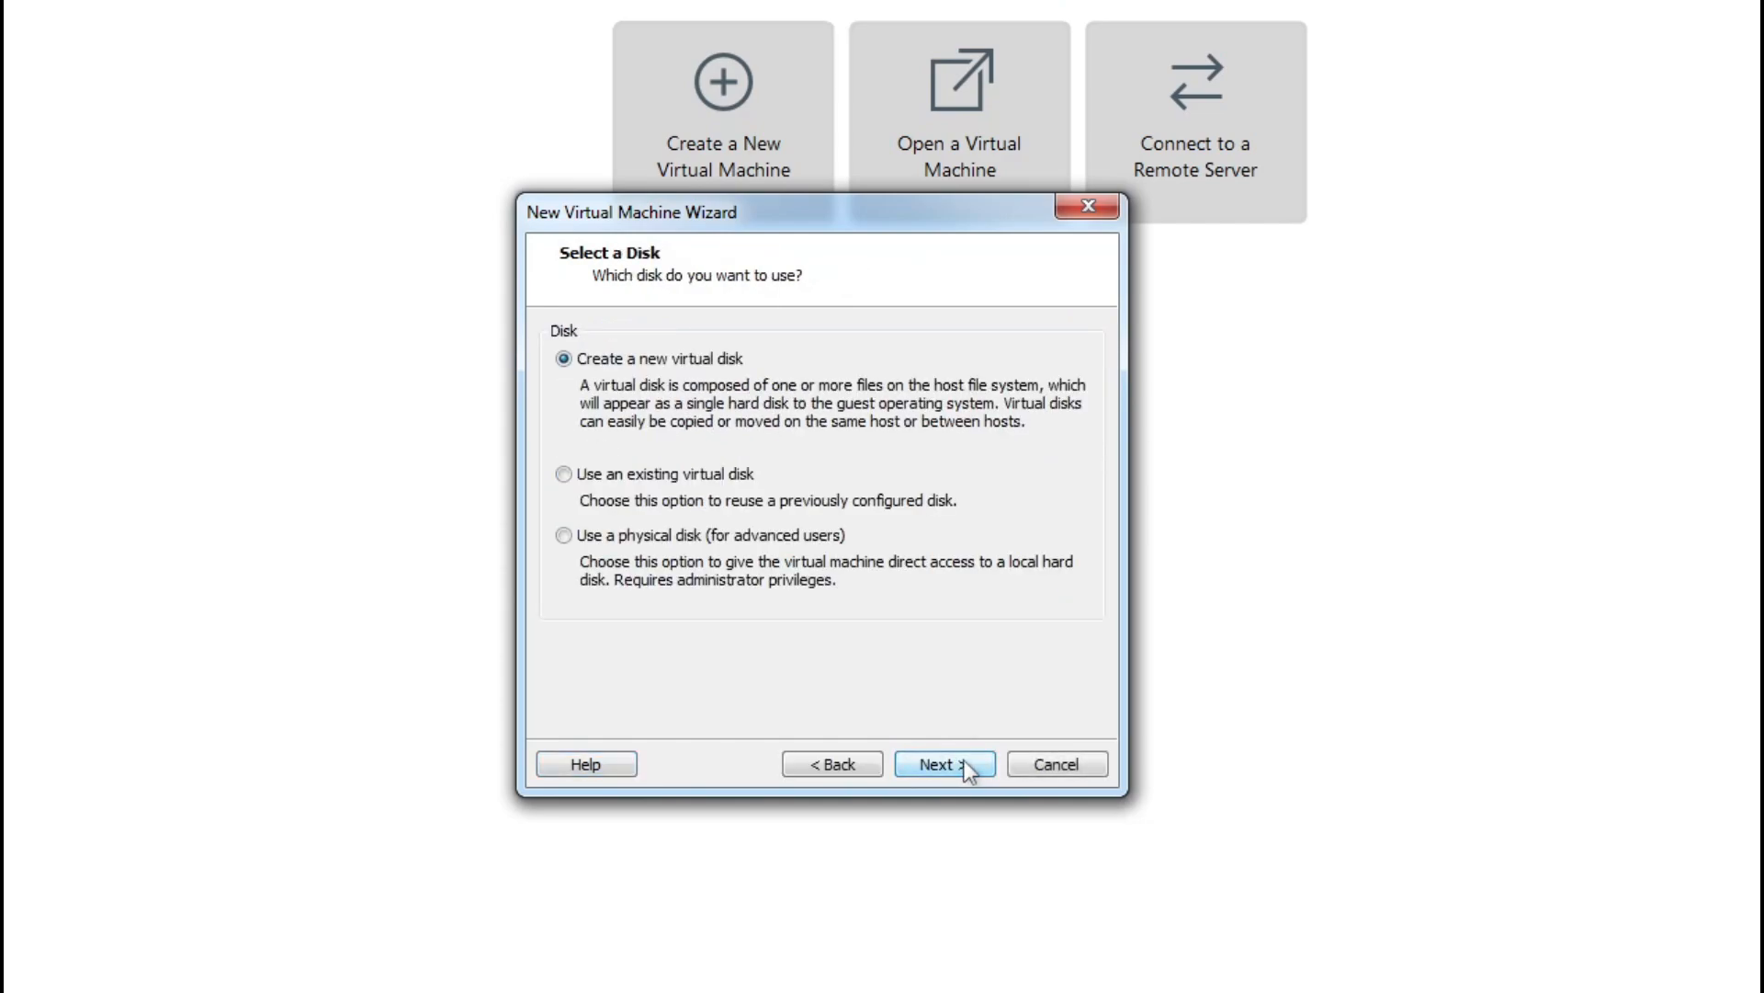
left_click(944, 764)
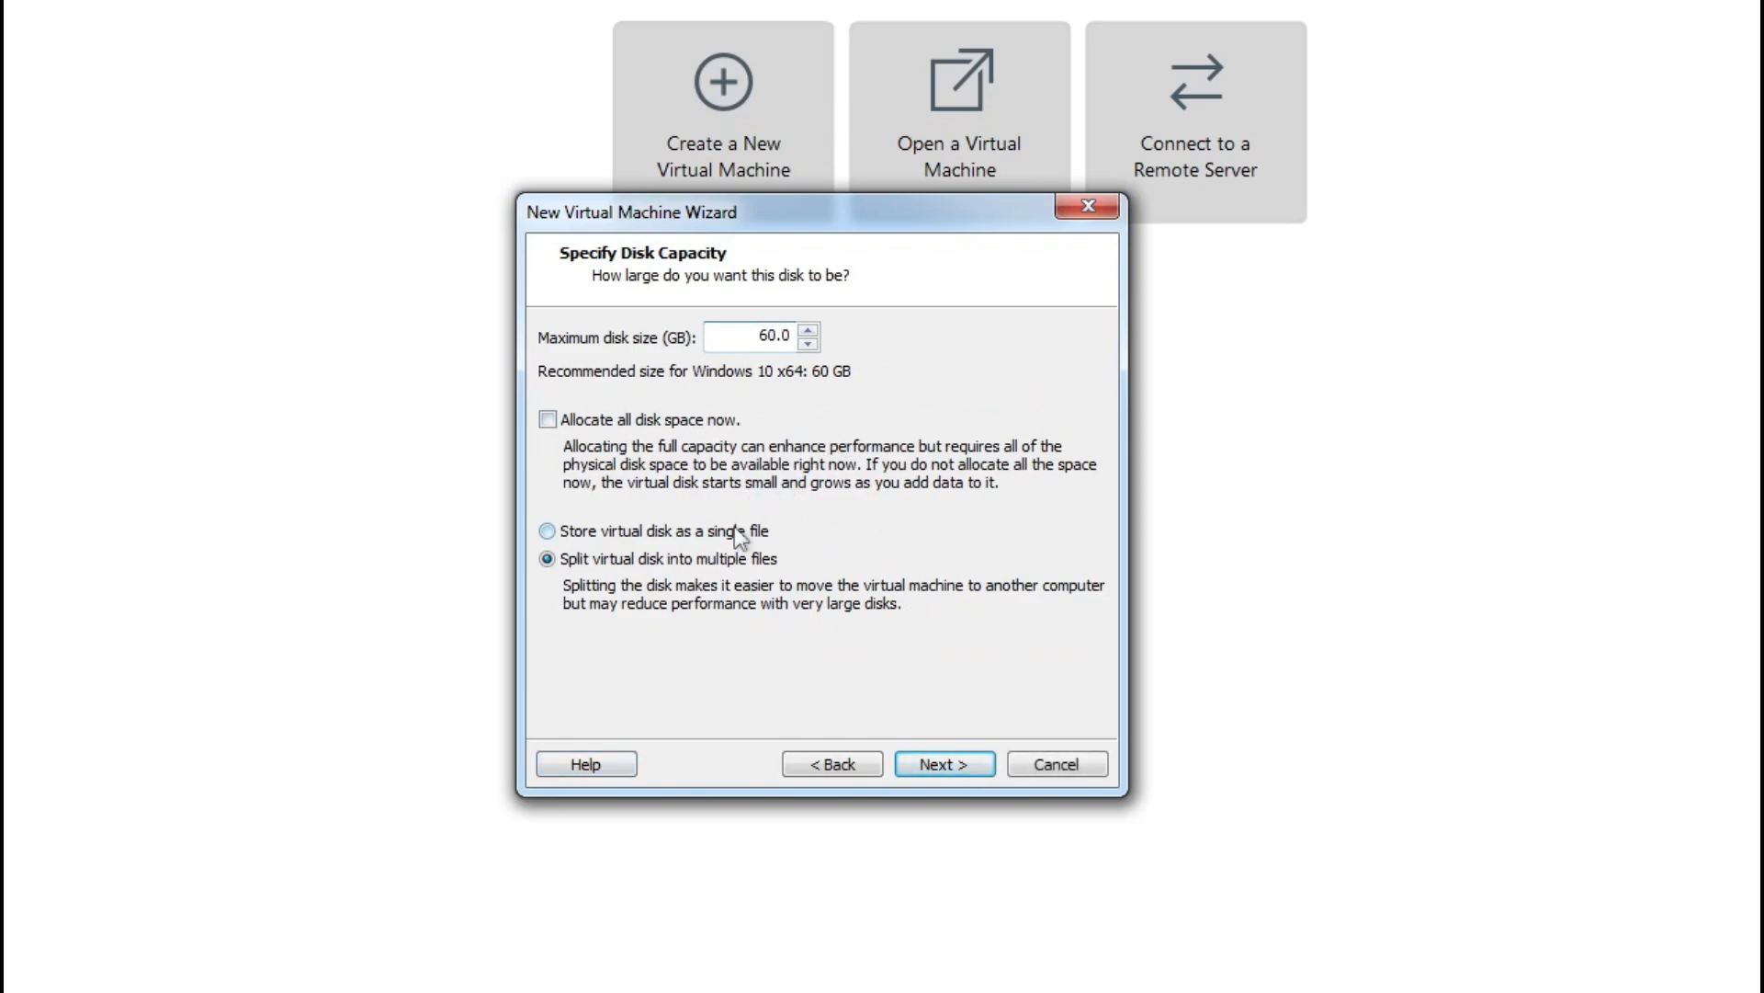
left_click(735, 531)
left_click(963, 763)
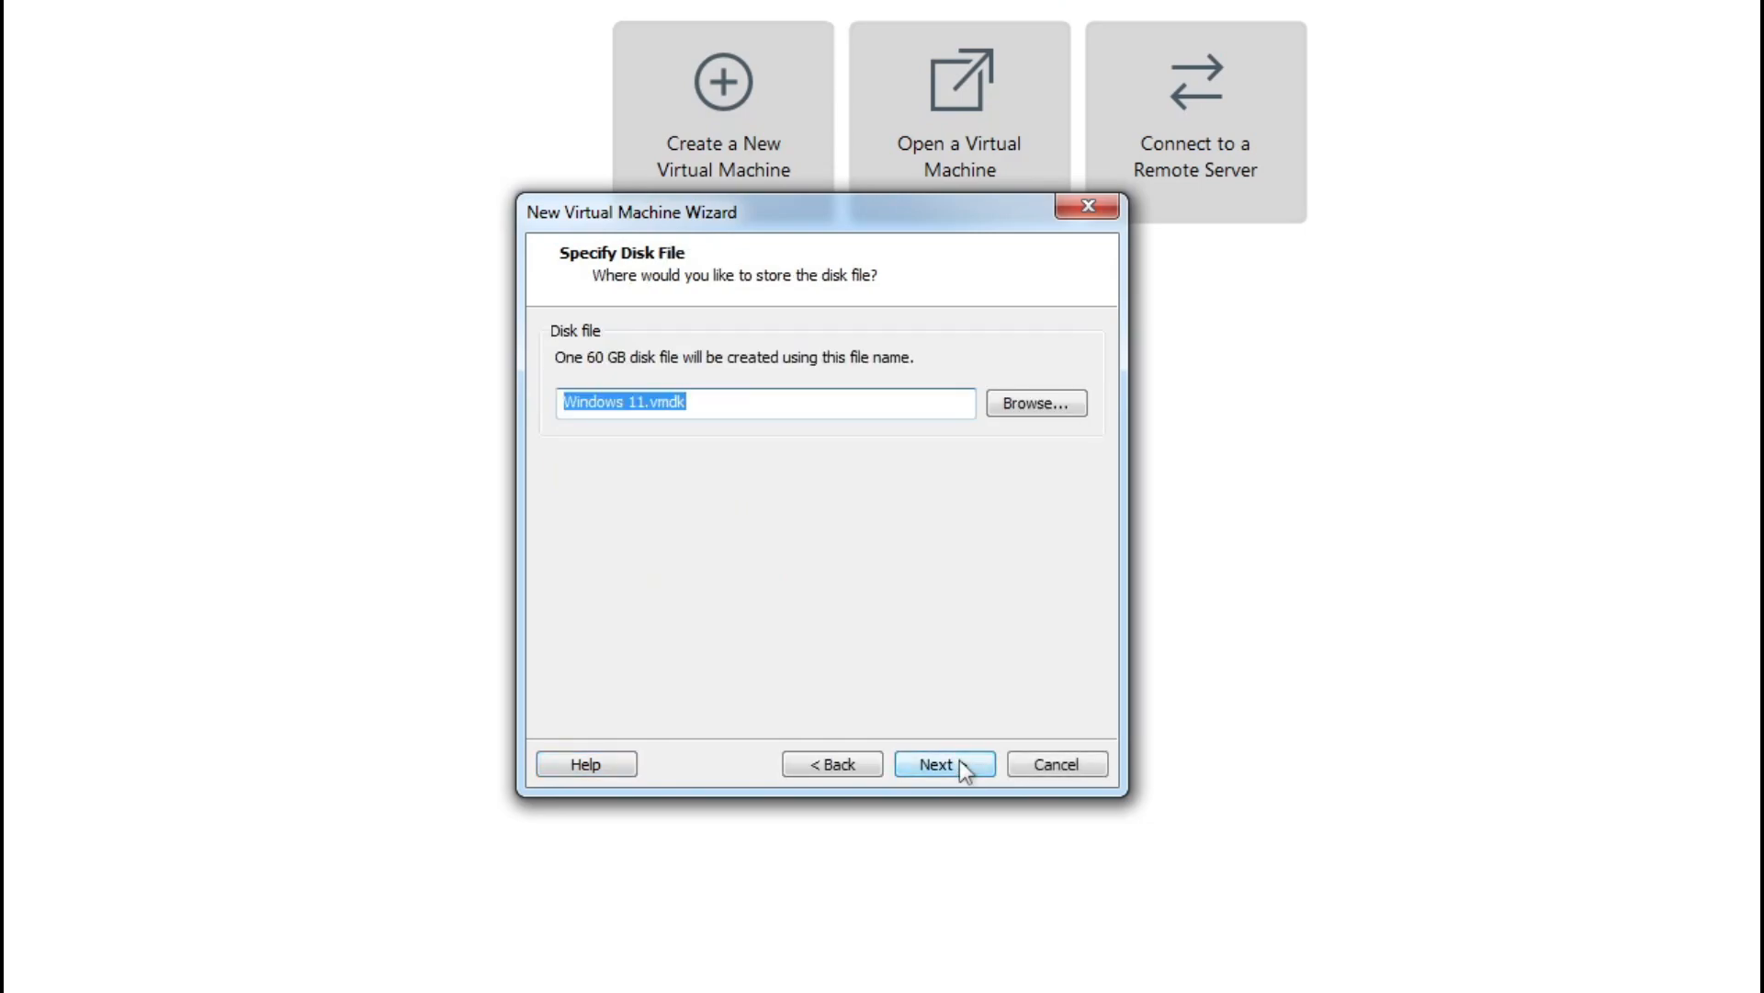
left_click(960, 763)
Customize the virtual machine's hardware and toggle two options in the processor settings.
left_click(730, 607)
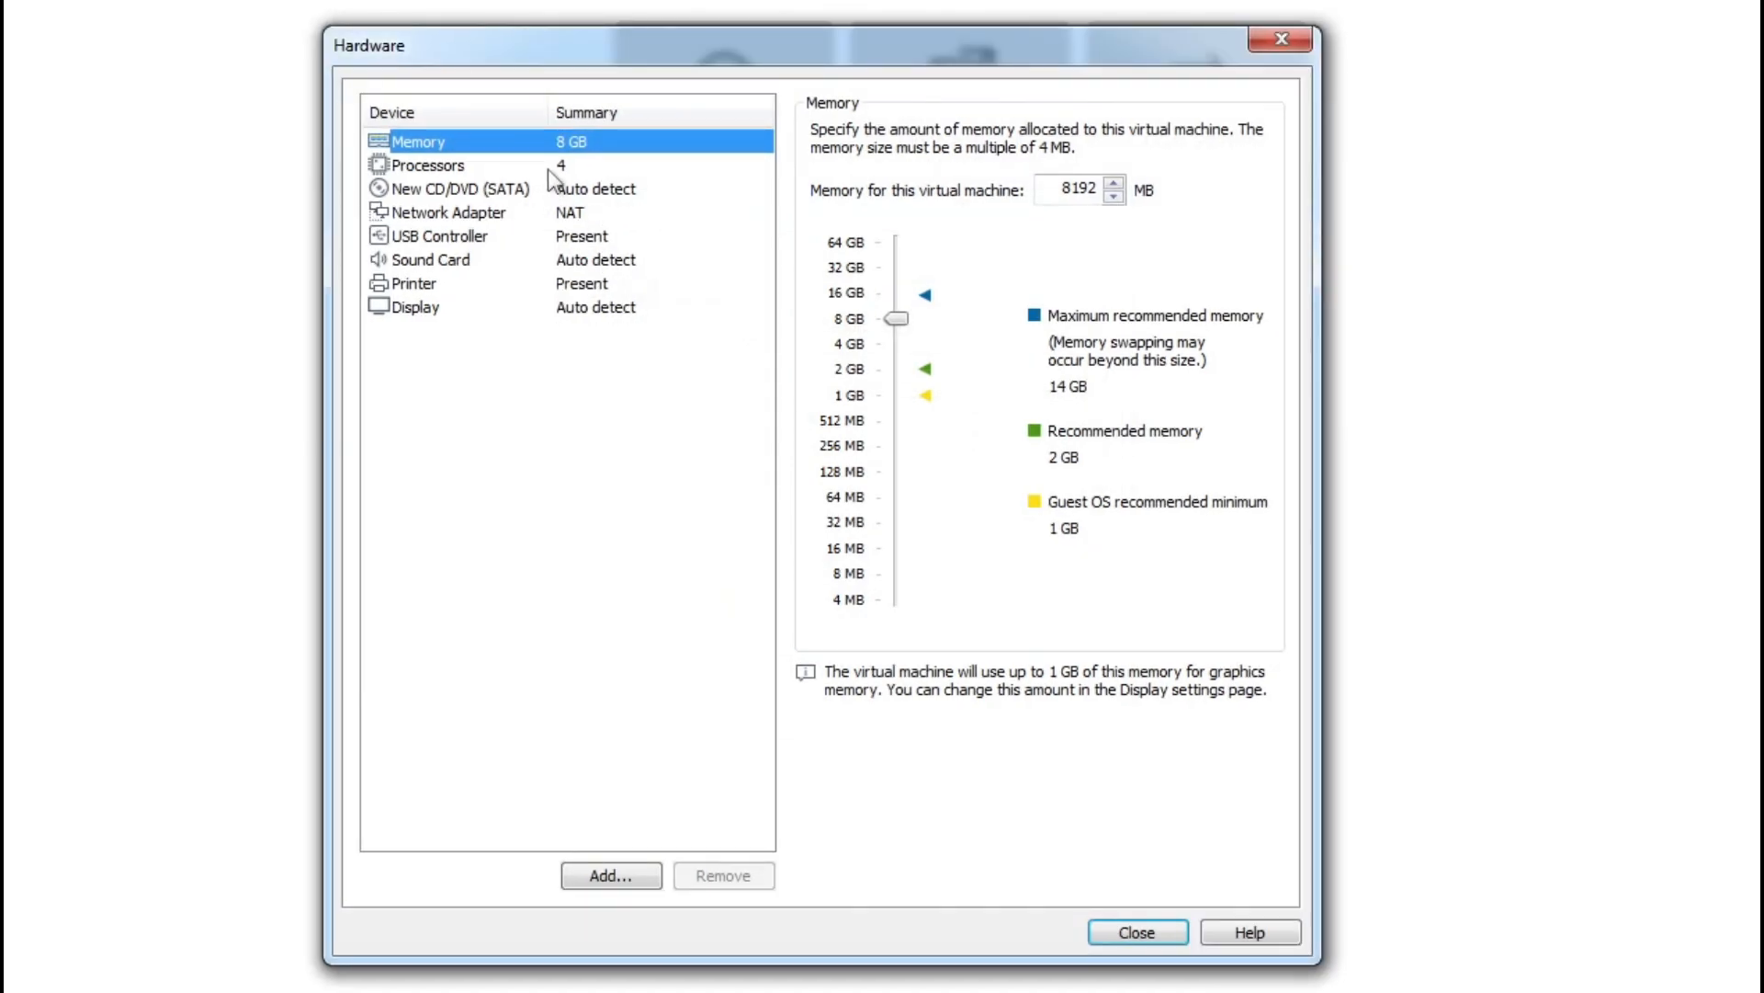
left_click(429, 166)
left_click(820, 270)
left_click(817, 328)
Set the display to stretch mode with free stretch, and the graphics memory to 3 GB.
left_click(616, 308)
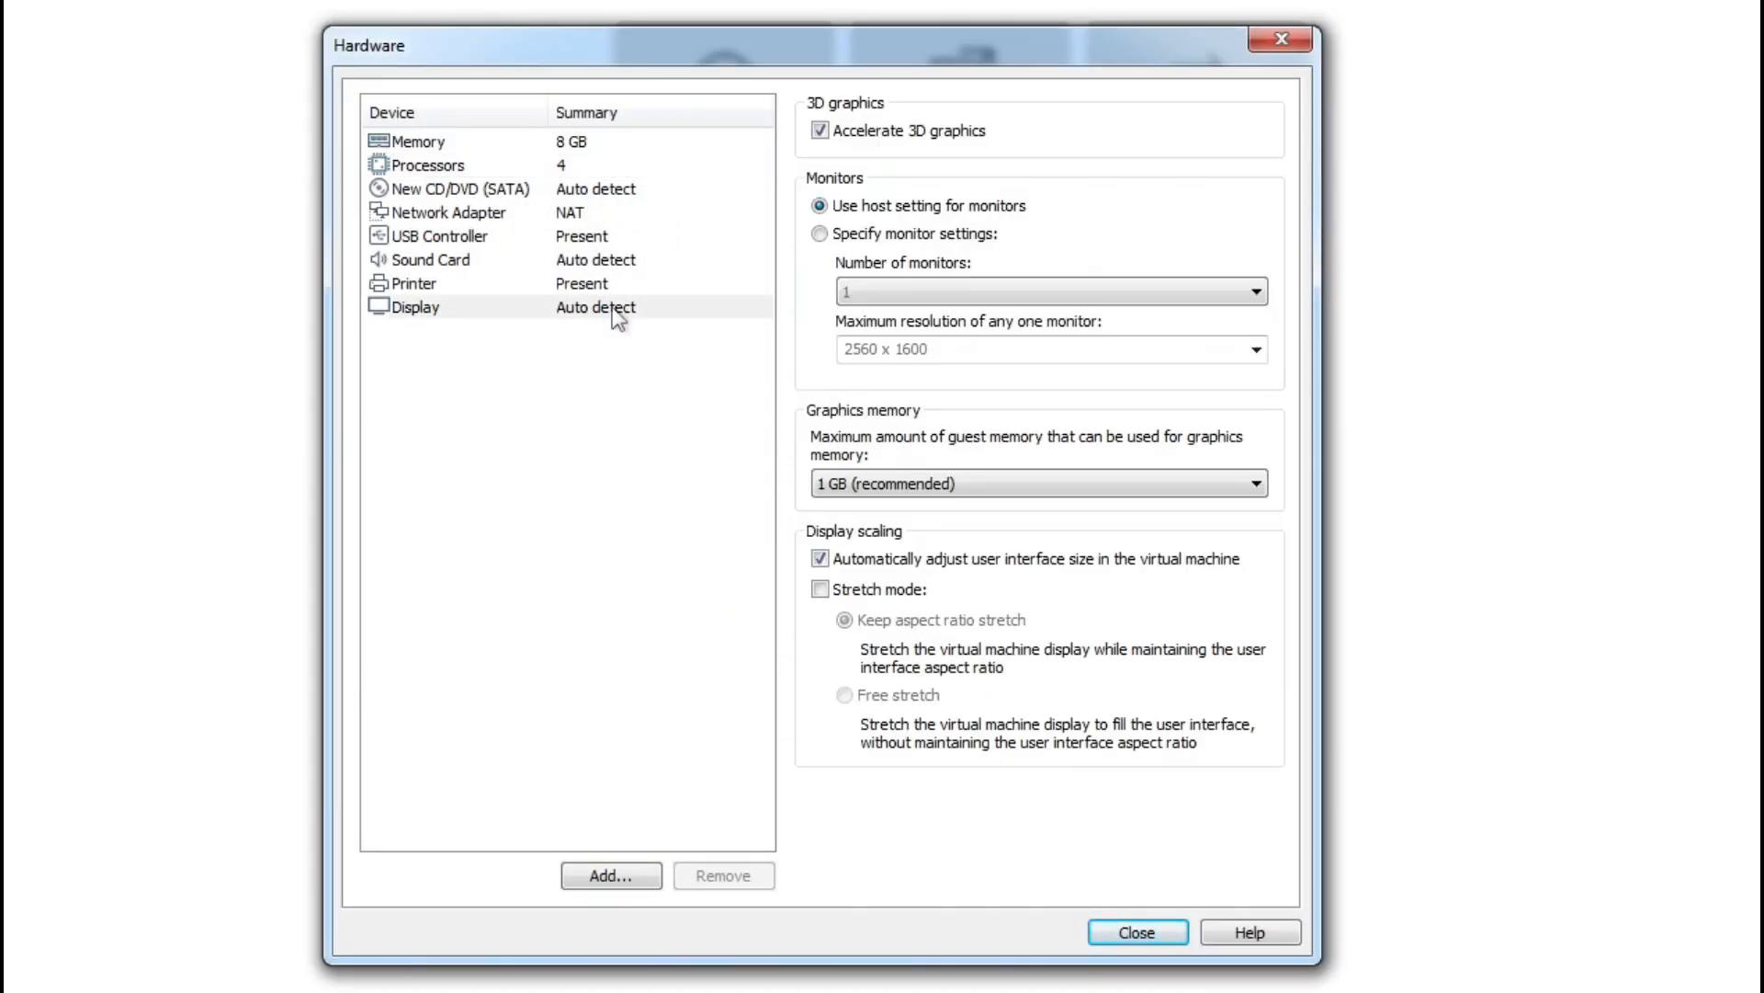
left_click(851, 598)
left_click(868, 695)
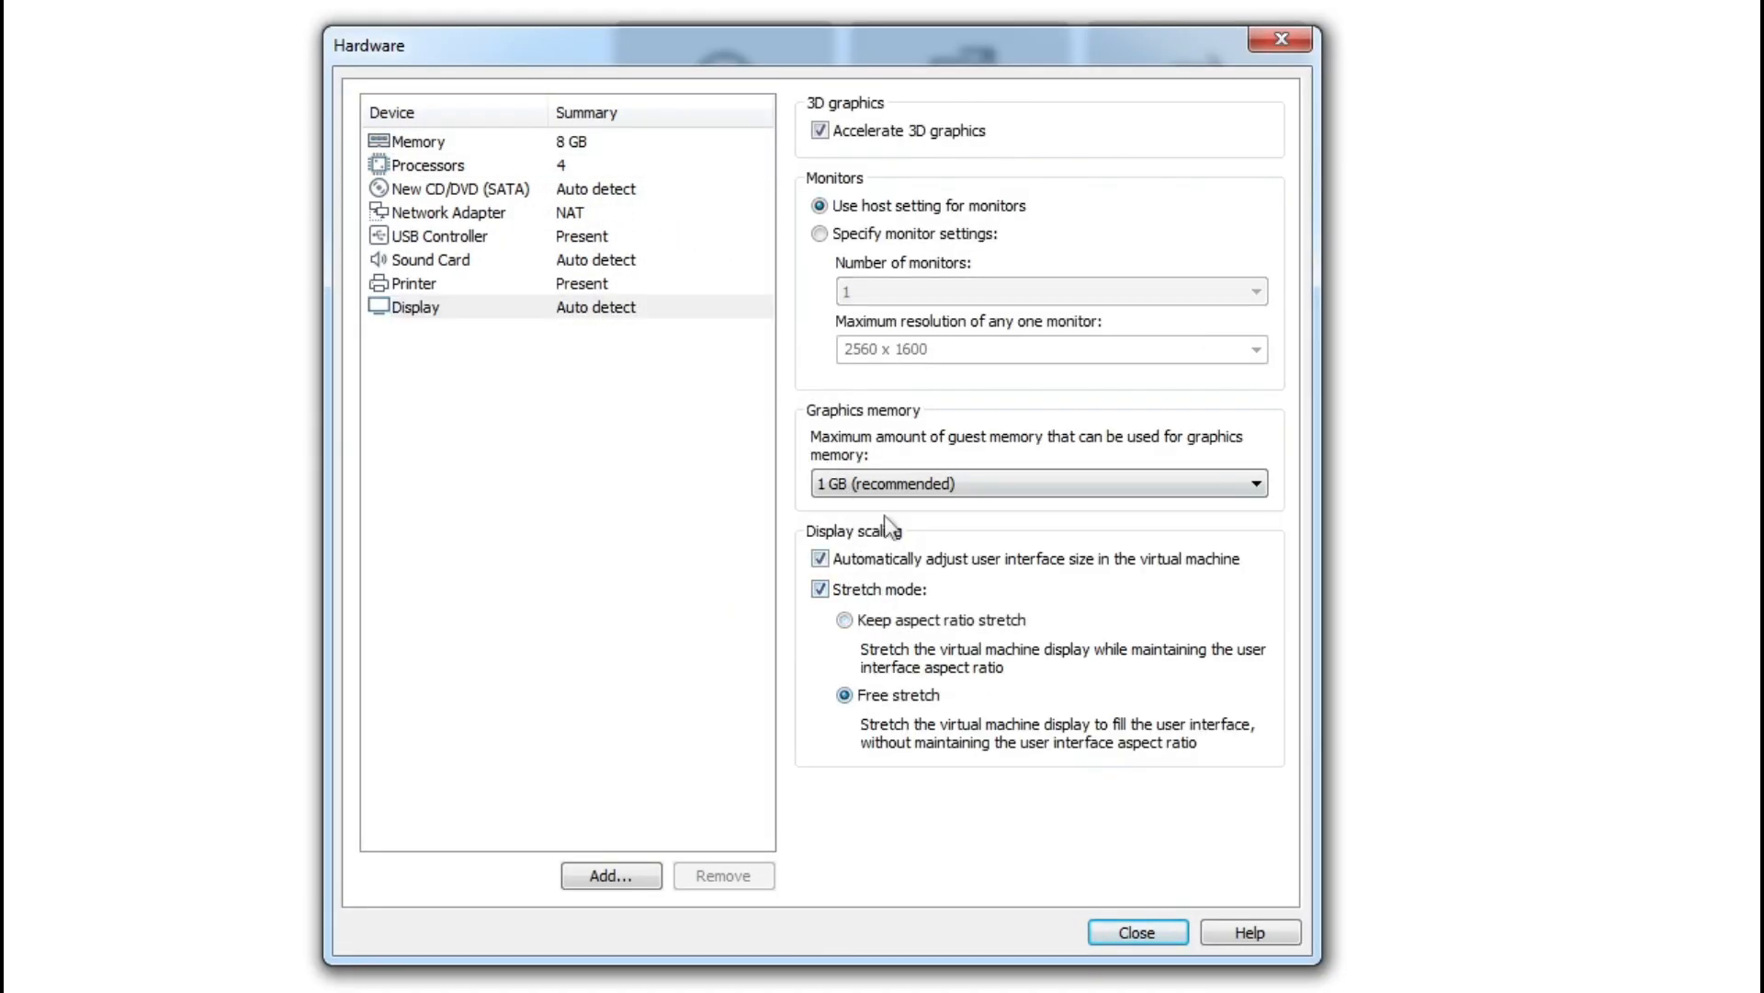
left_click(894, 484)
left_click(842, 652)
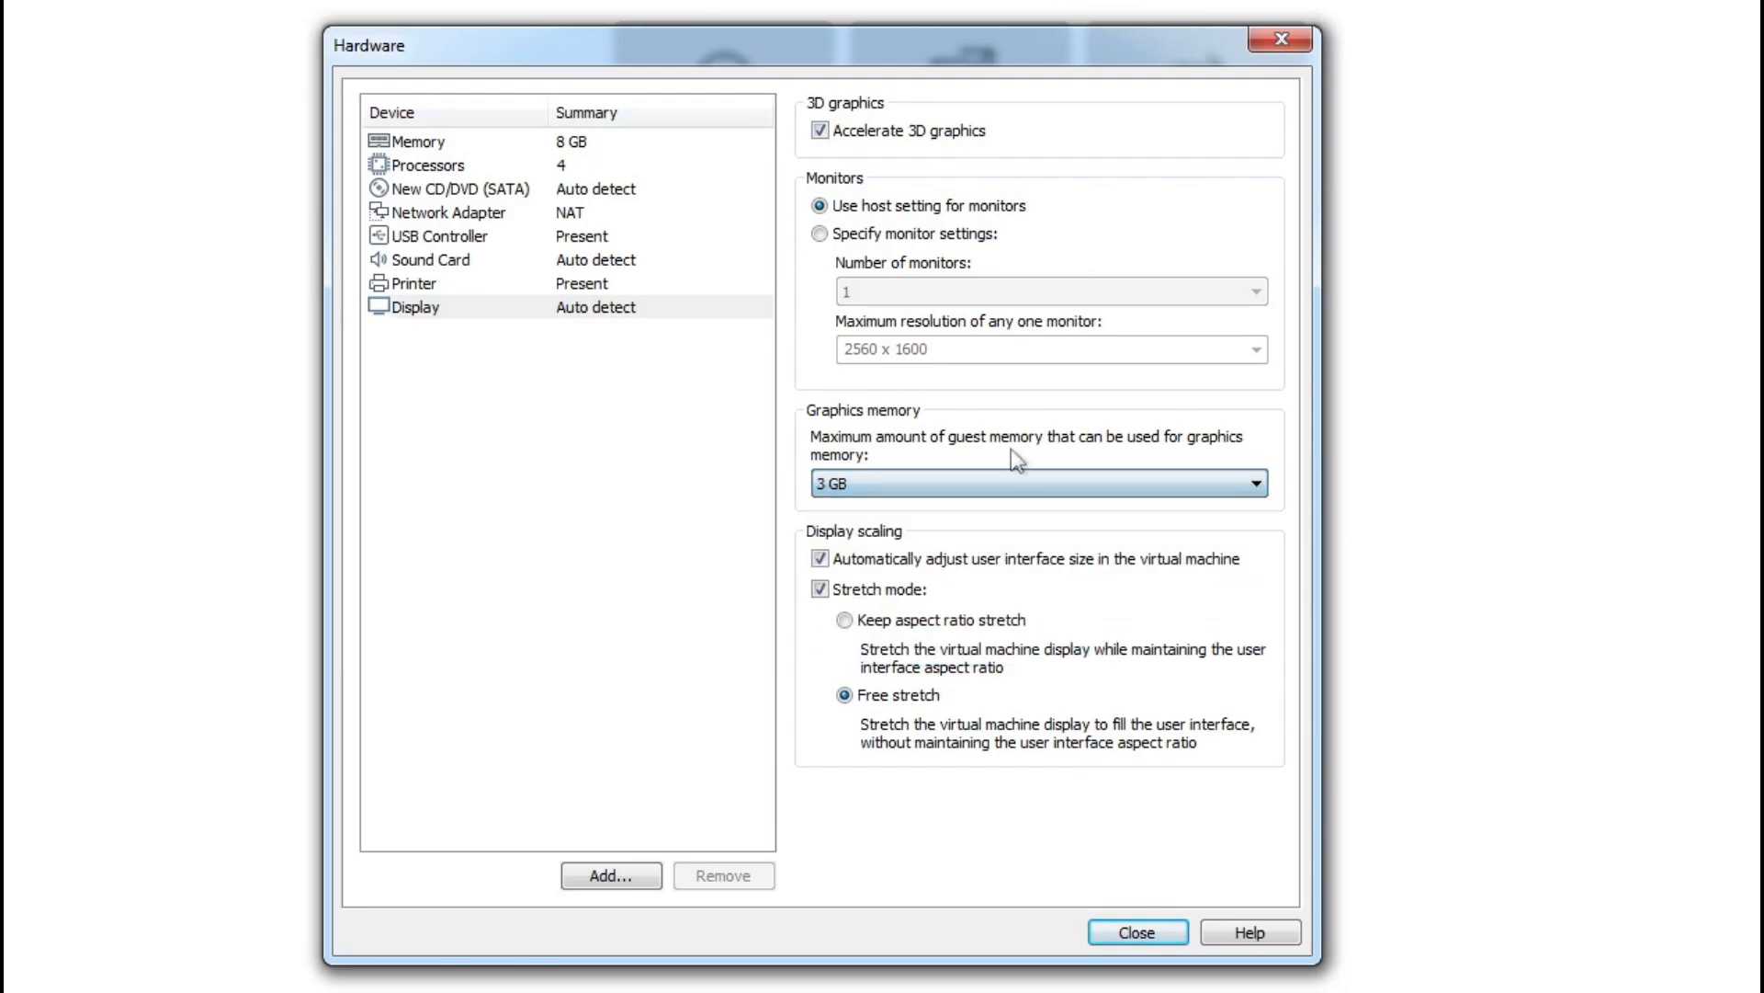
Keep the CD/DVD device on physical drive D: and finish creating the virtual machine.
left_click(590, 188)
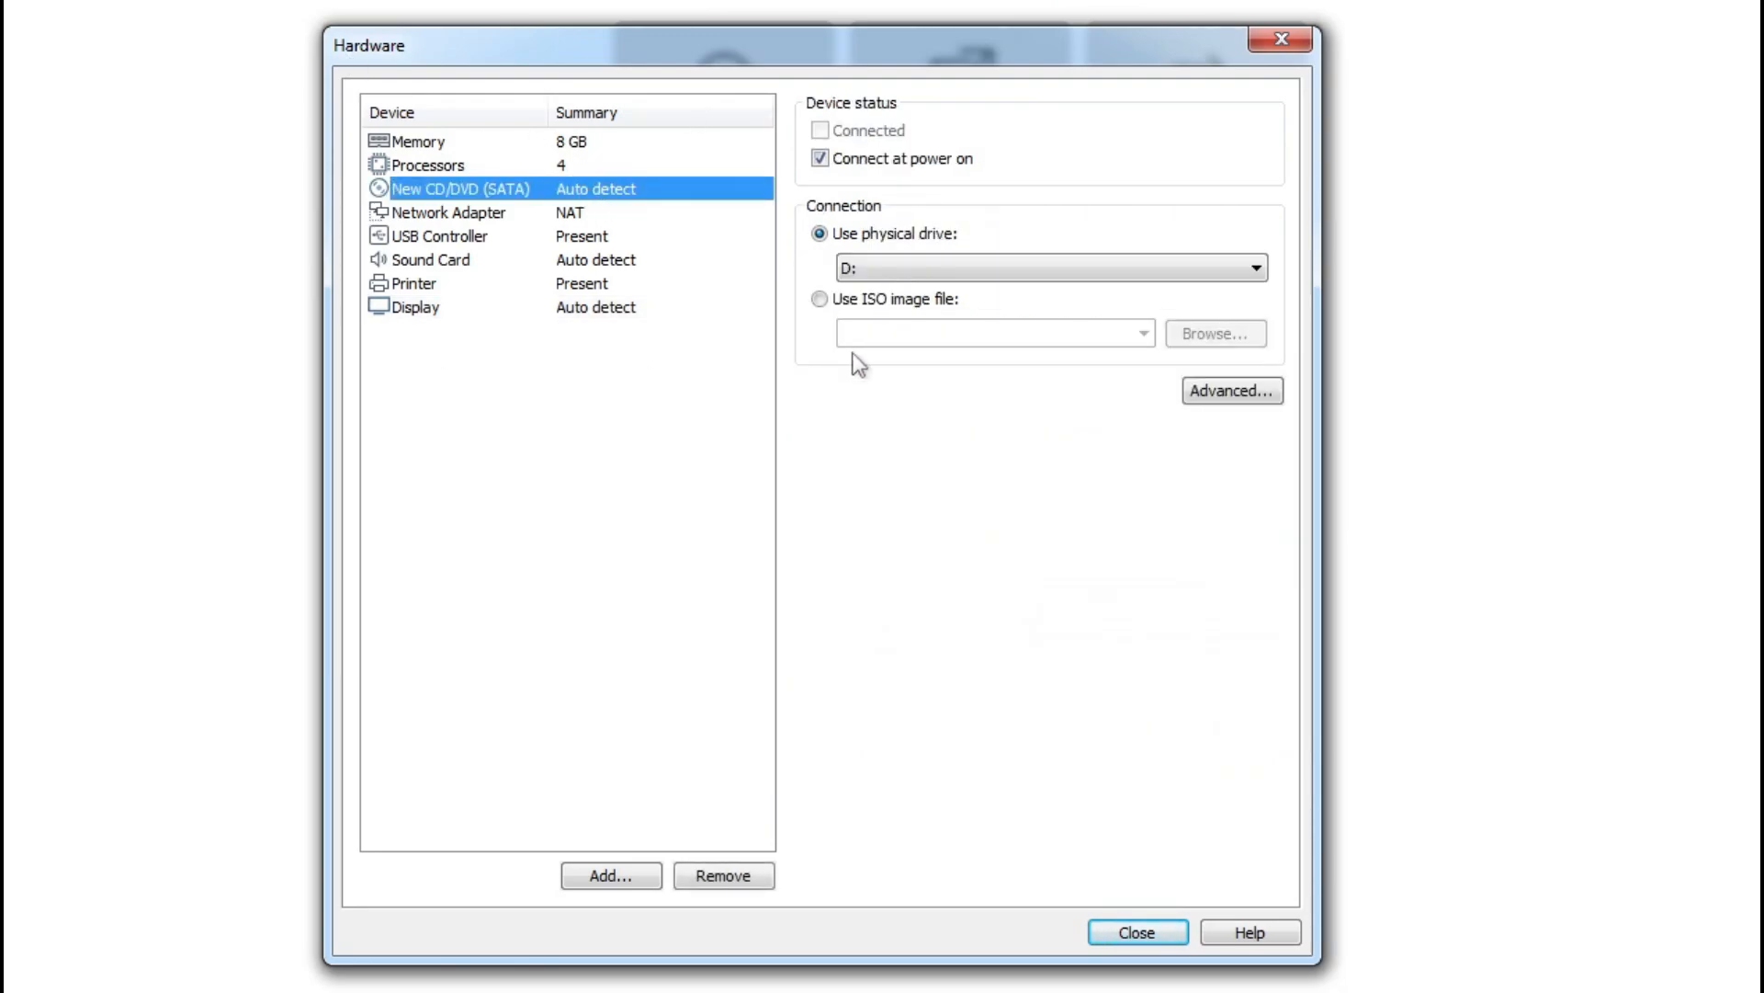
left_click(1134, 923)
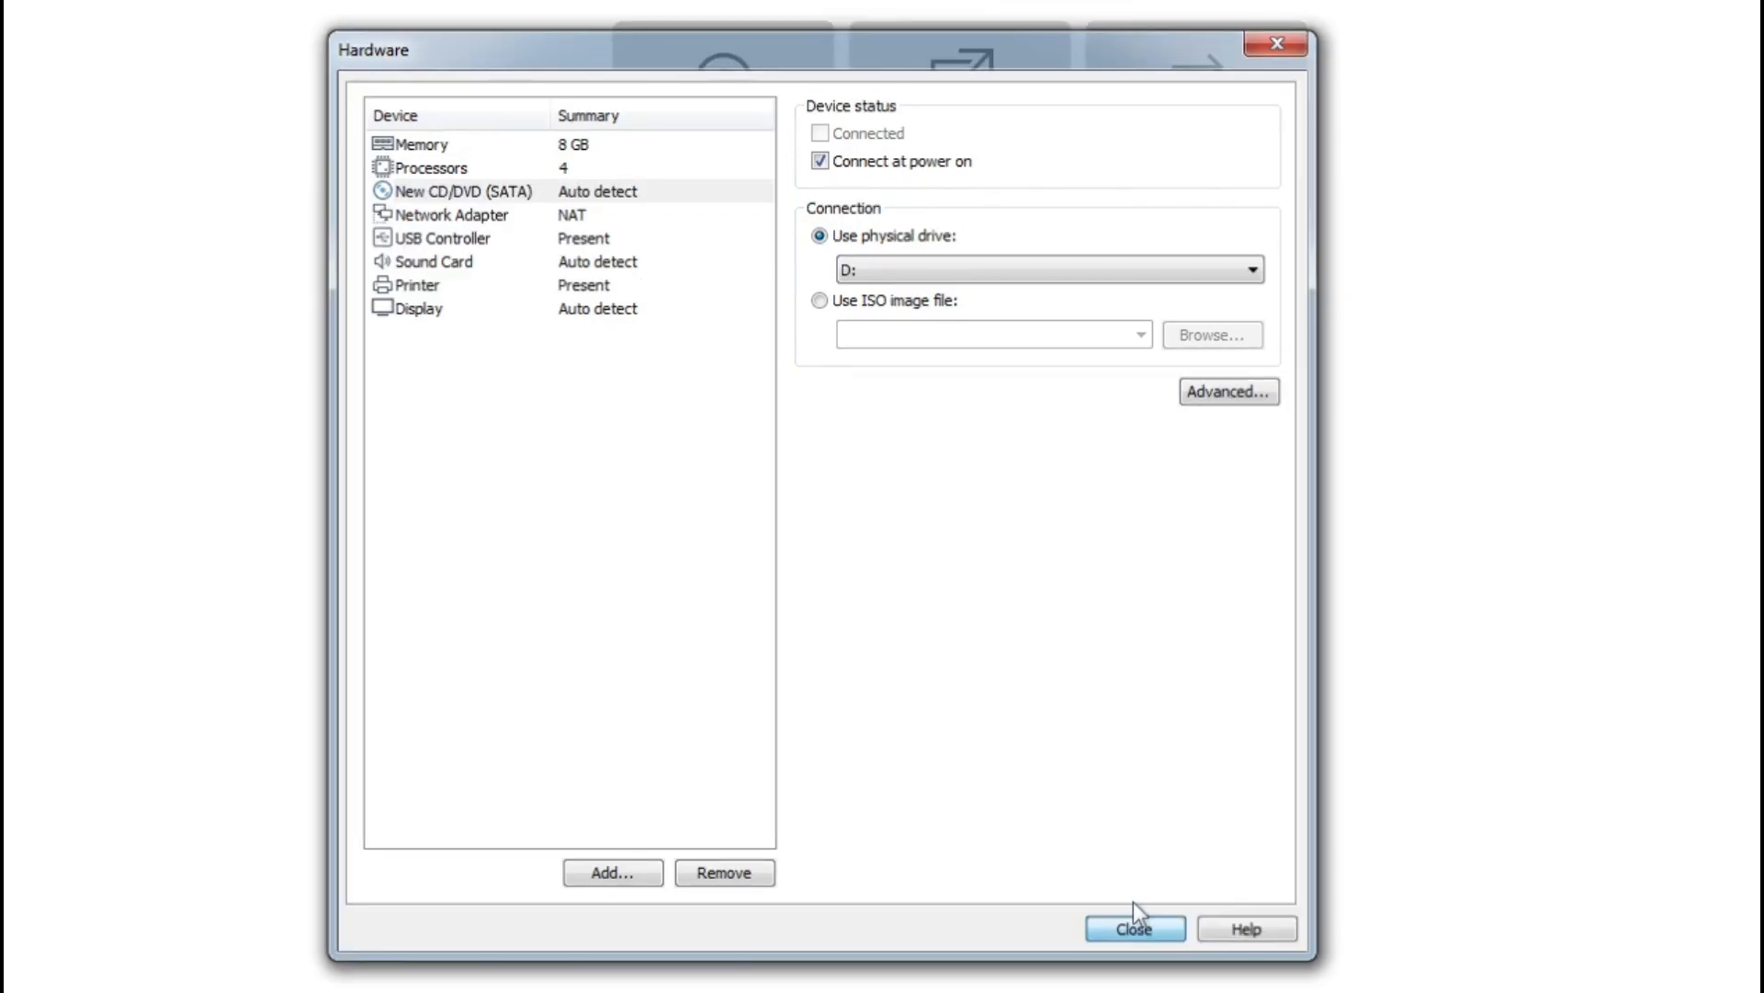
left_click(978, 760)
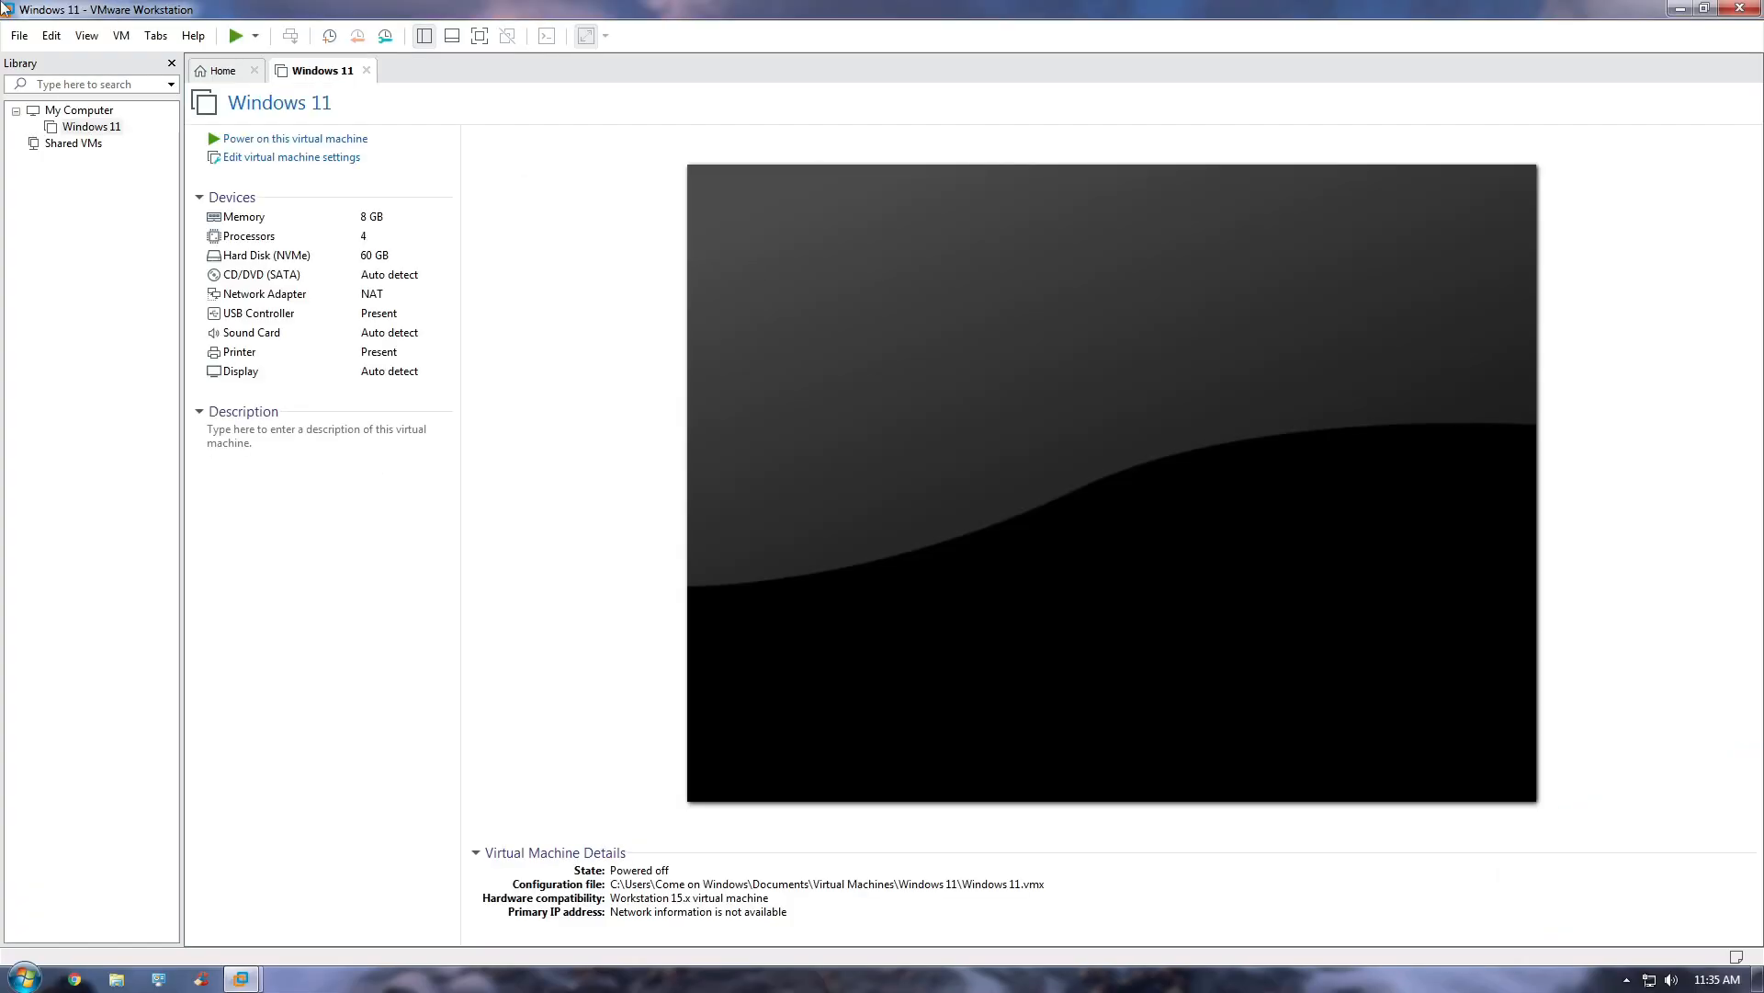
Power on the Windows 11 virtual machine and boot it from the installation DVD in Exclusive Mode.
left_click(352, 140)
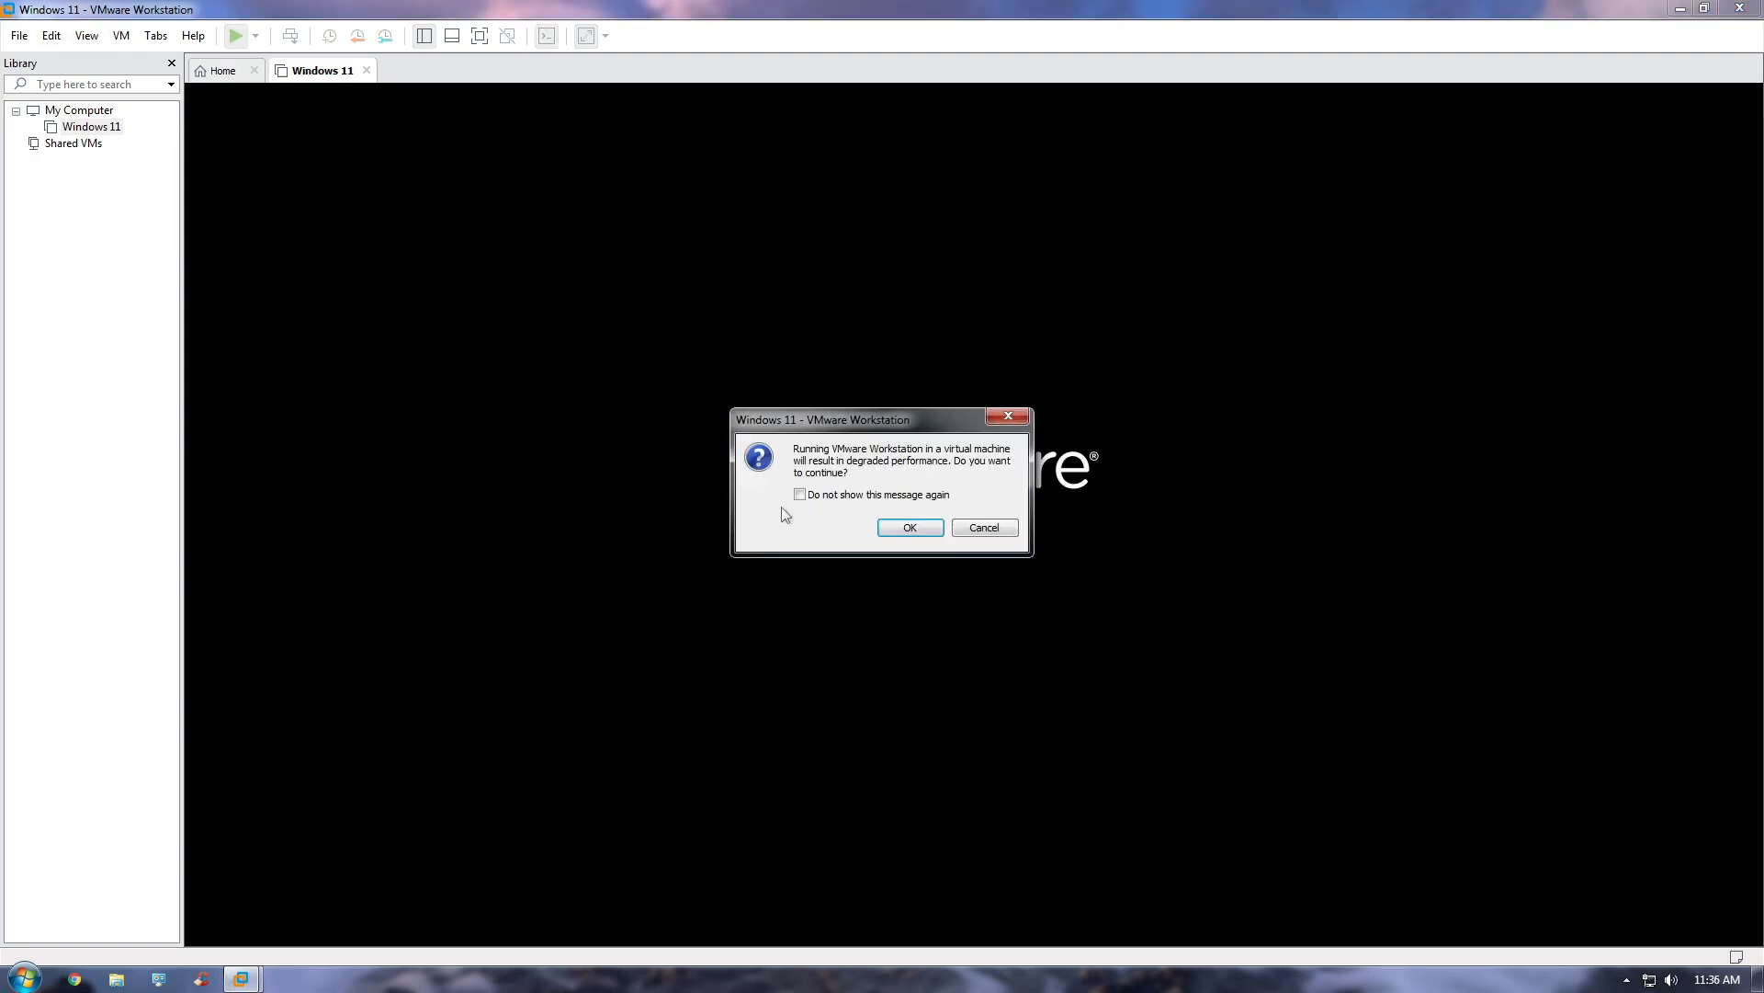
left_click(908, 528)
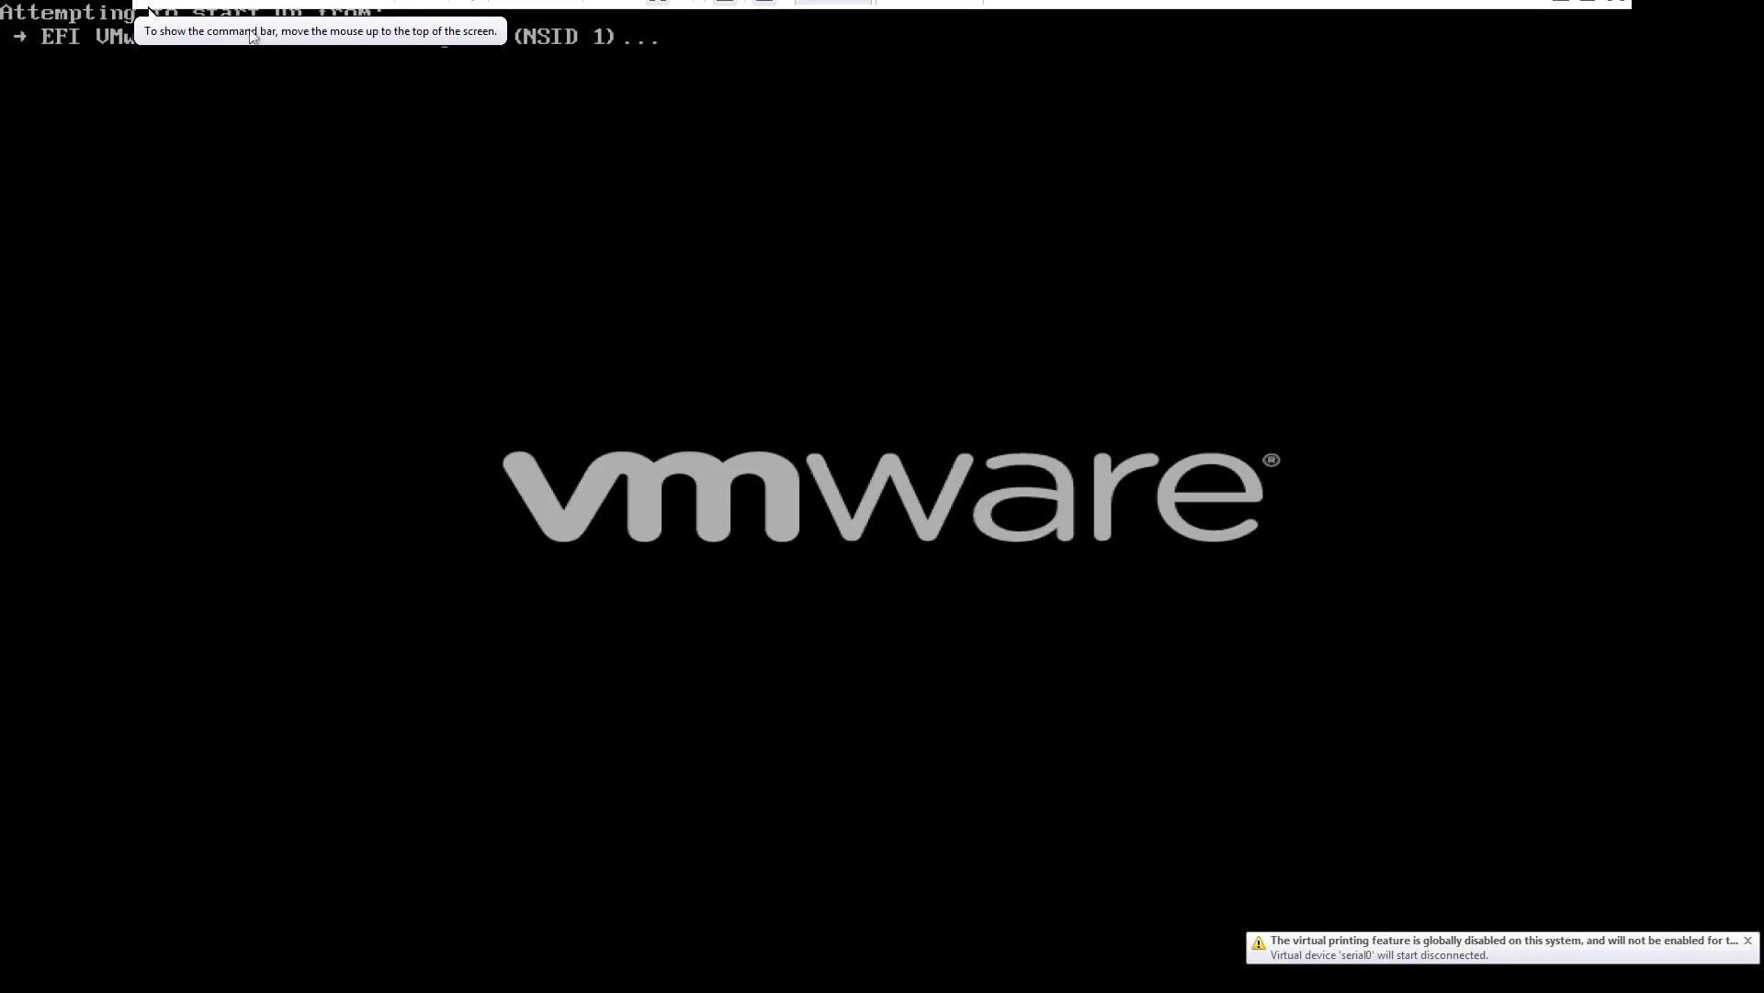
left_click(265, 12)
left_click(340, 53)
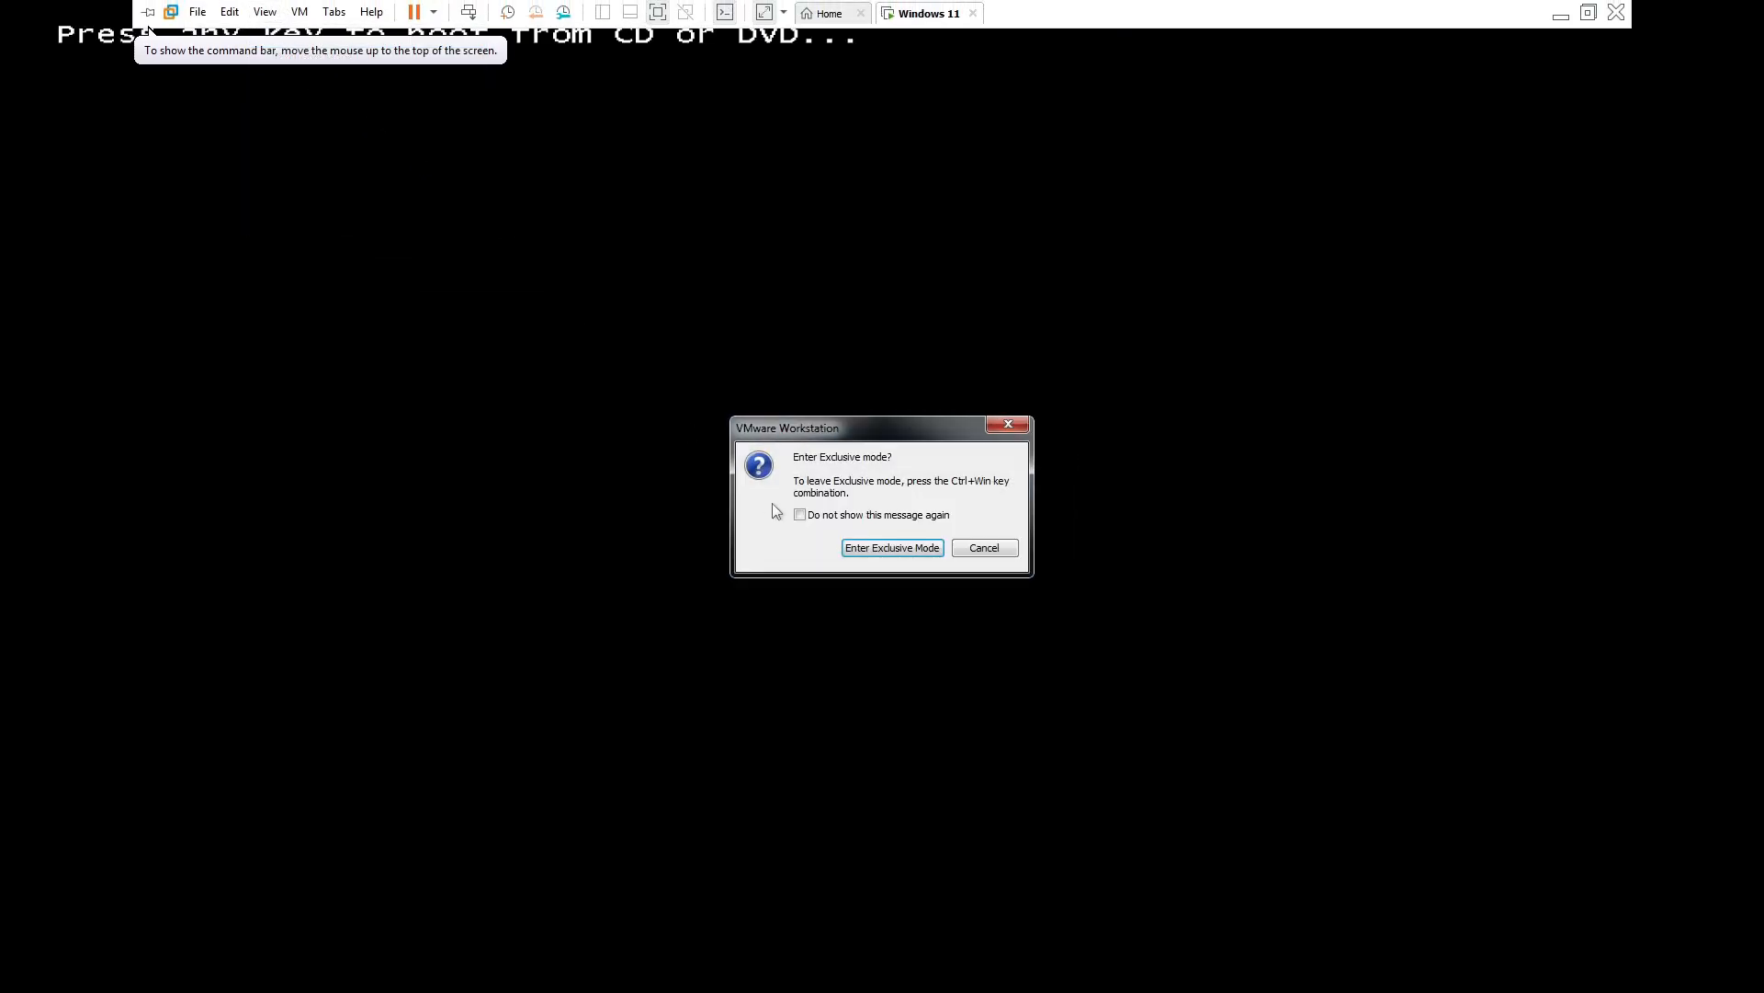
left_click(889, 544)
key("Return")
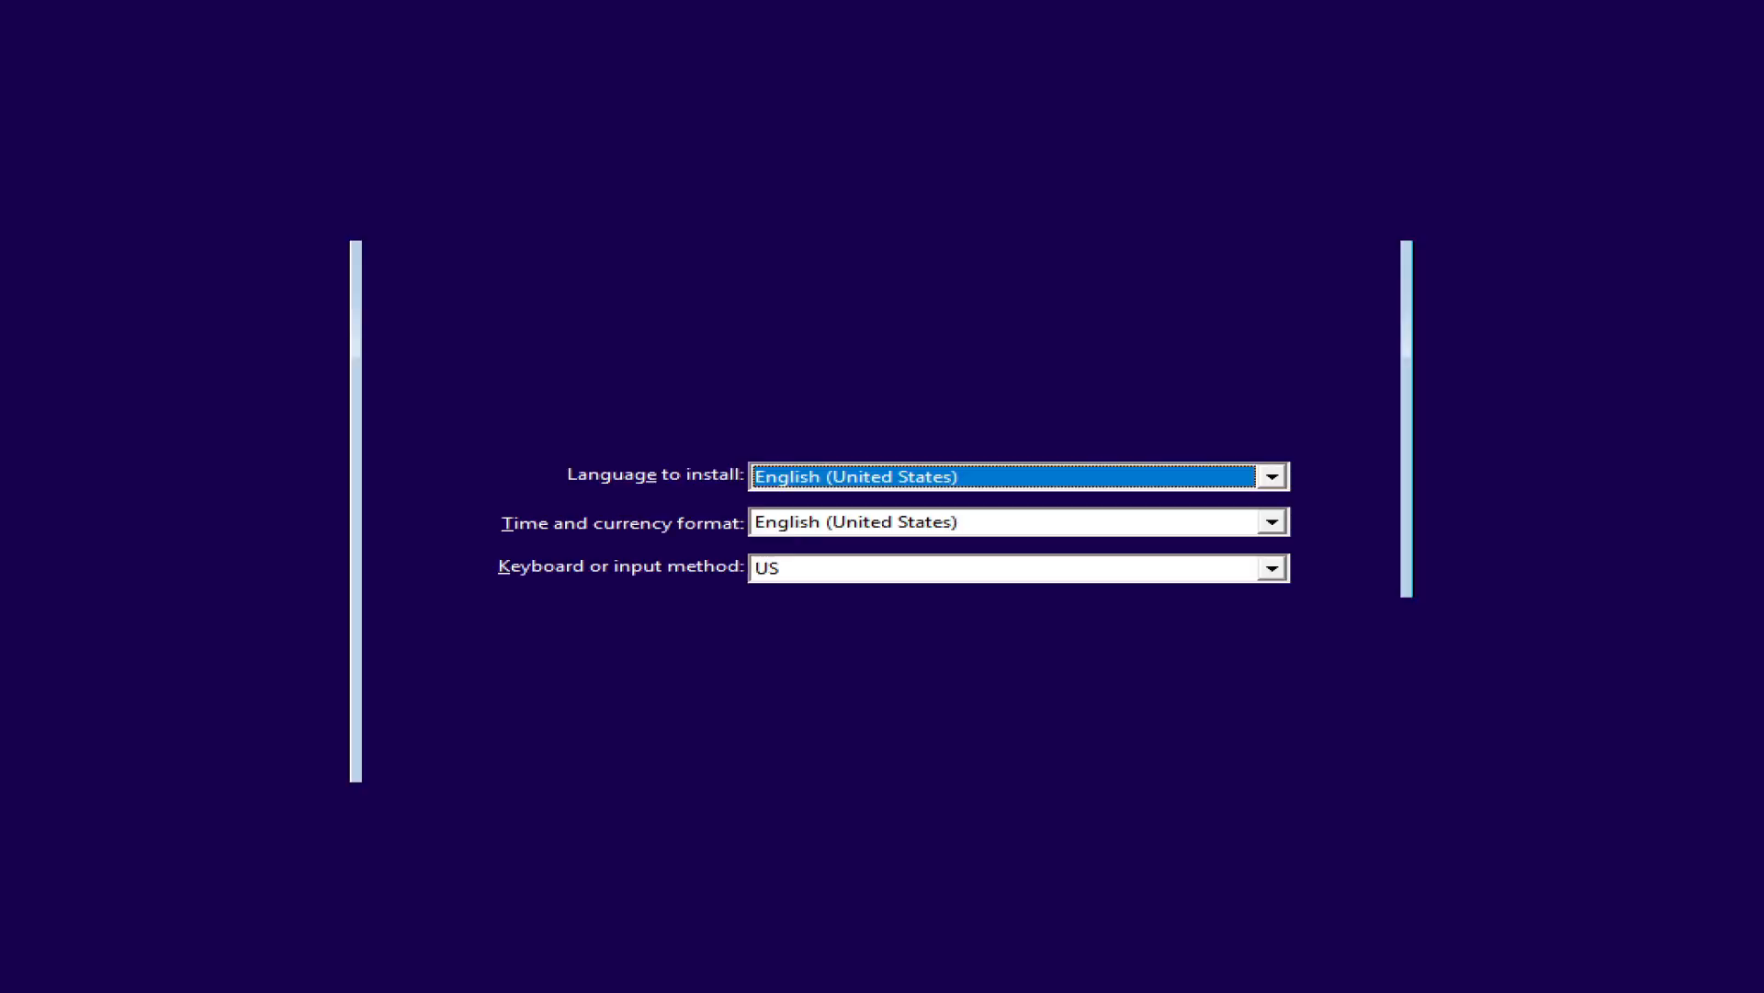
Start the Windows installation with English (United States) language settings and continue without a product key.
left_click(1332, 712)
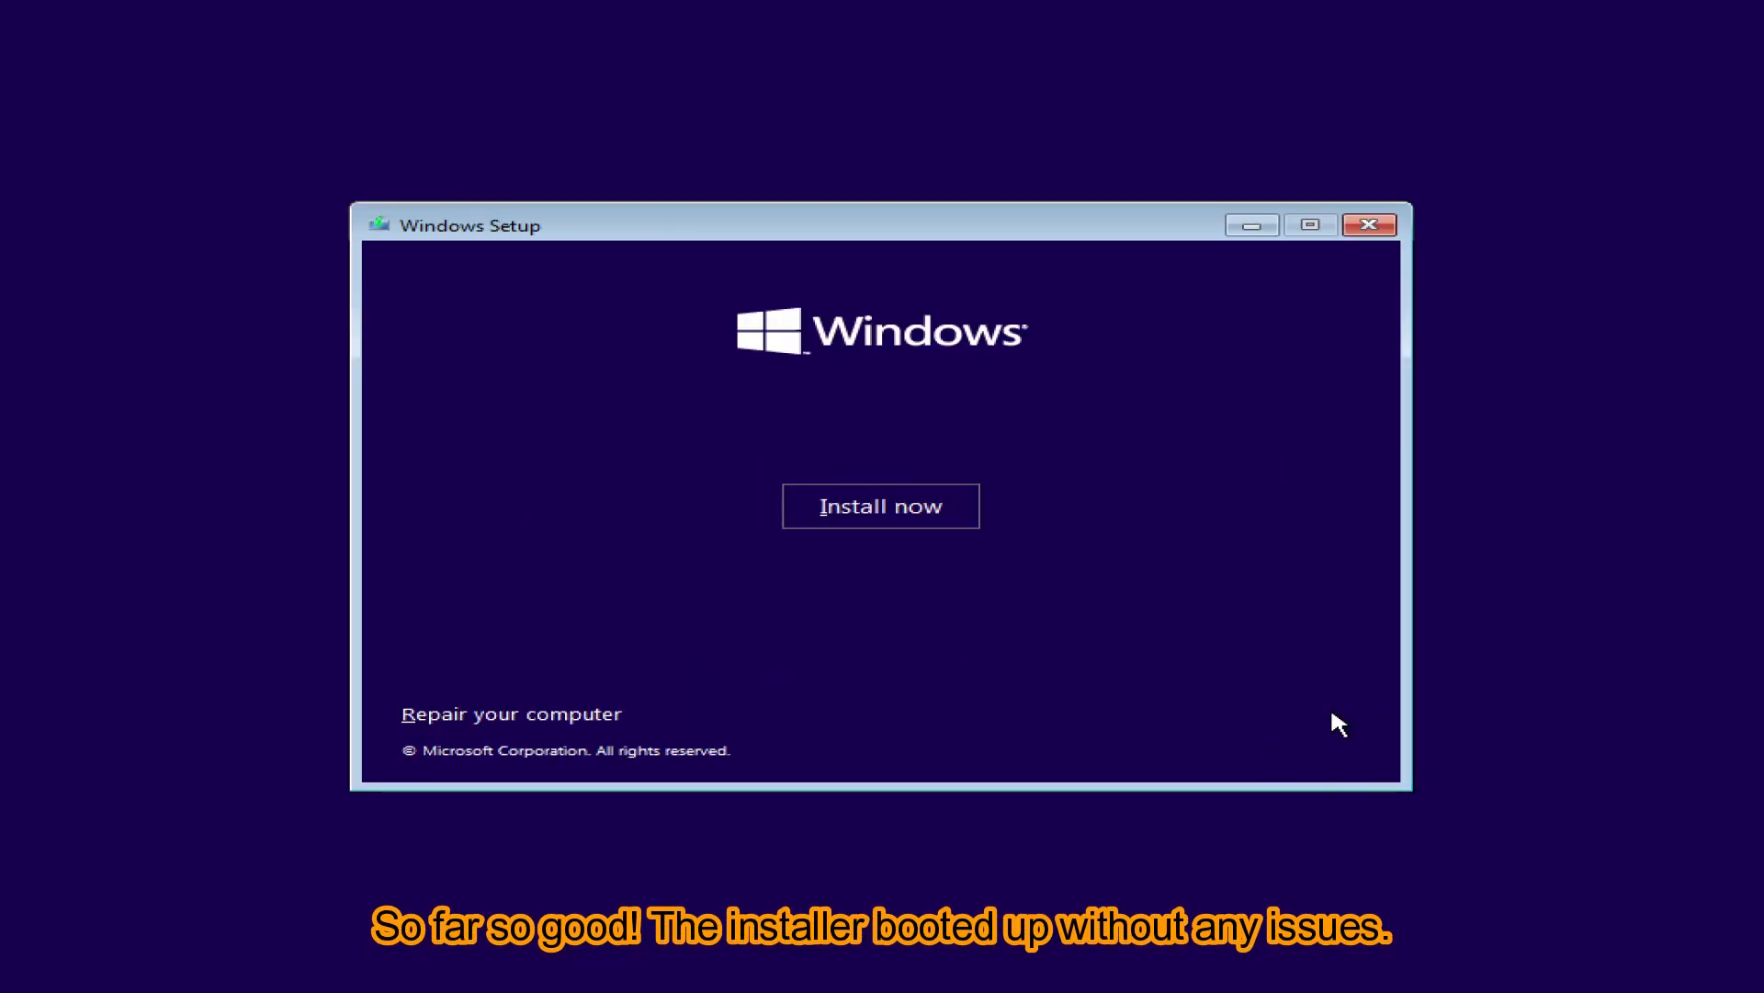
left_click(974, 521)
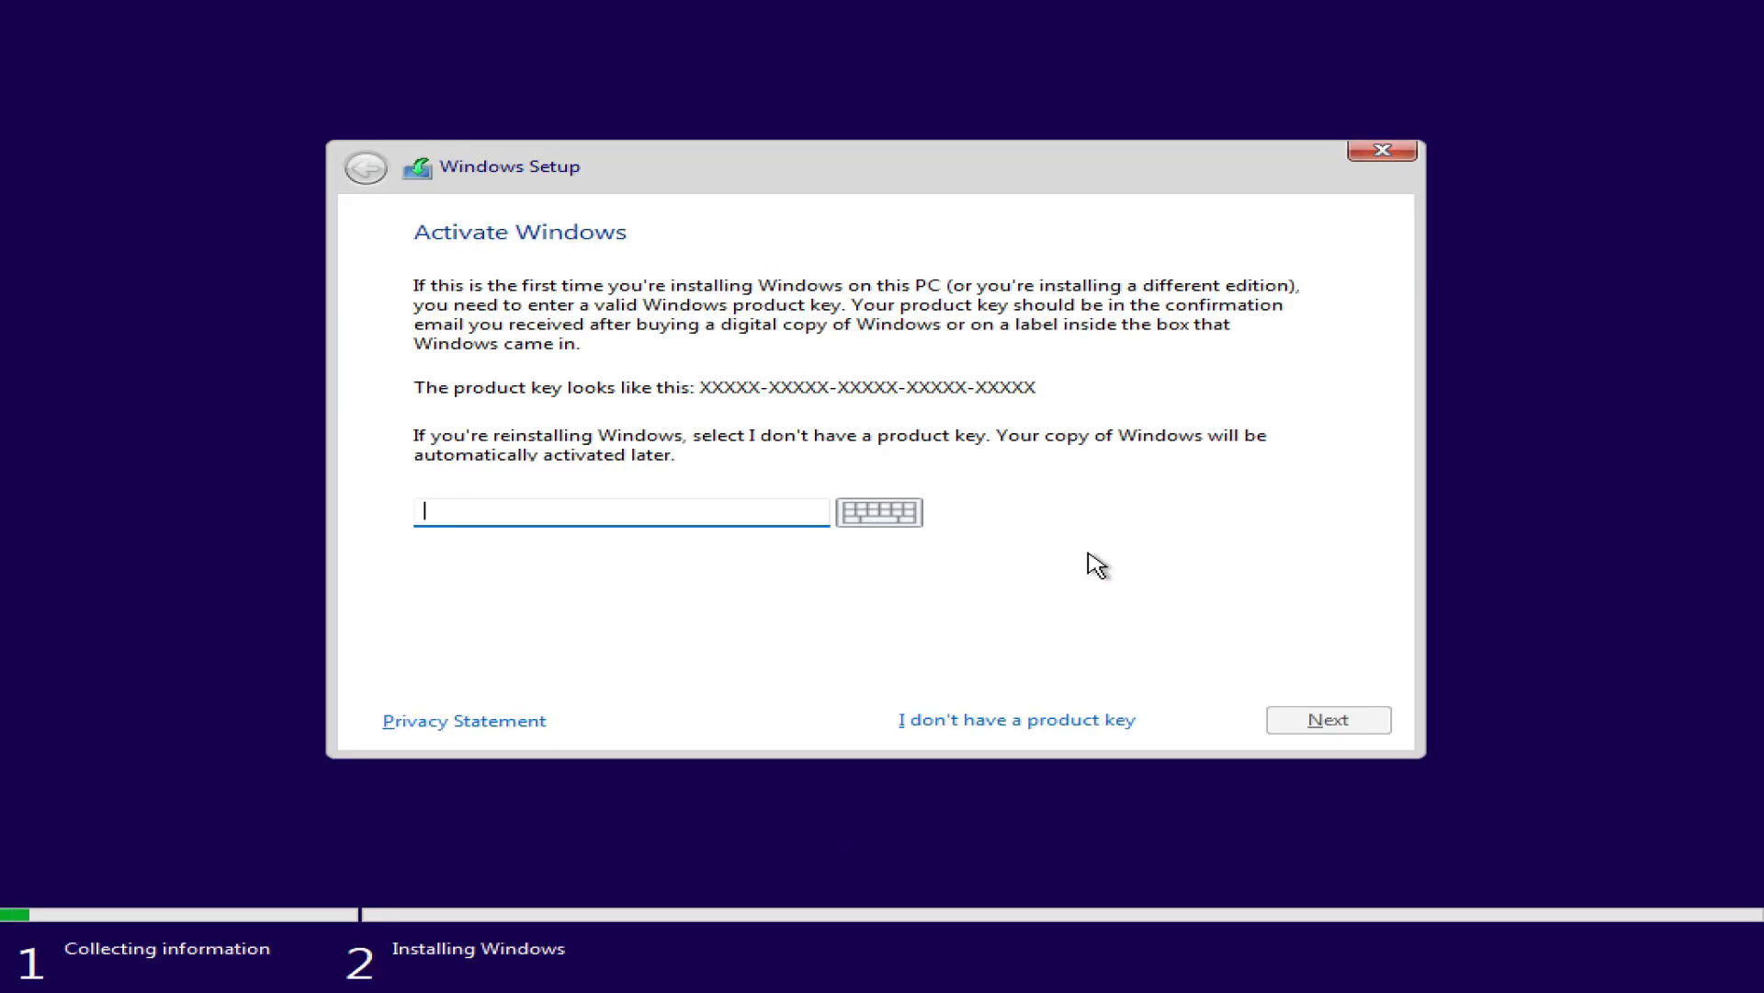
left_click(983, 719)
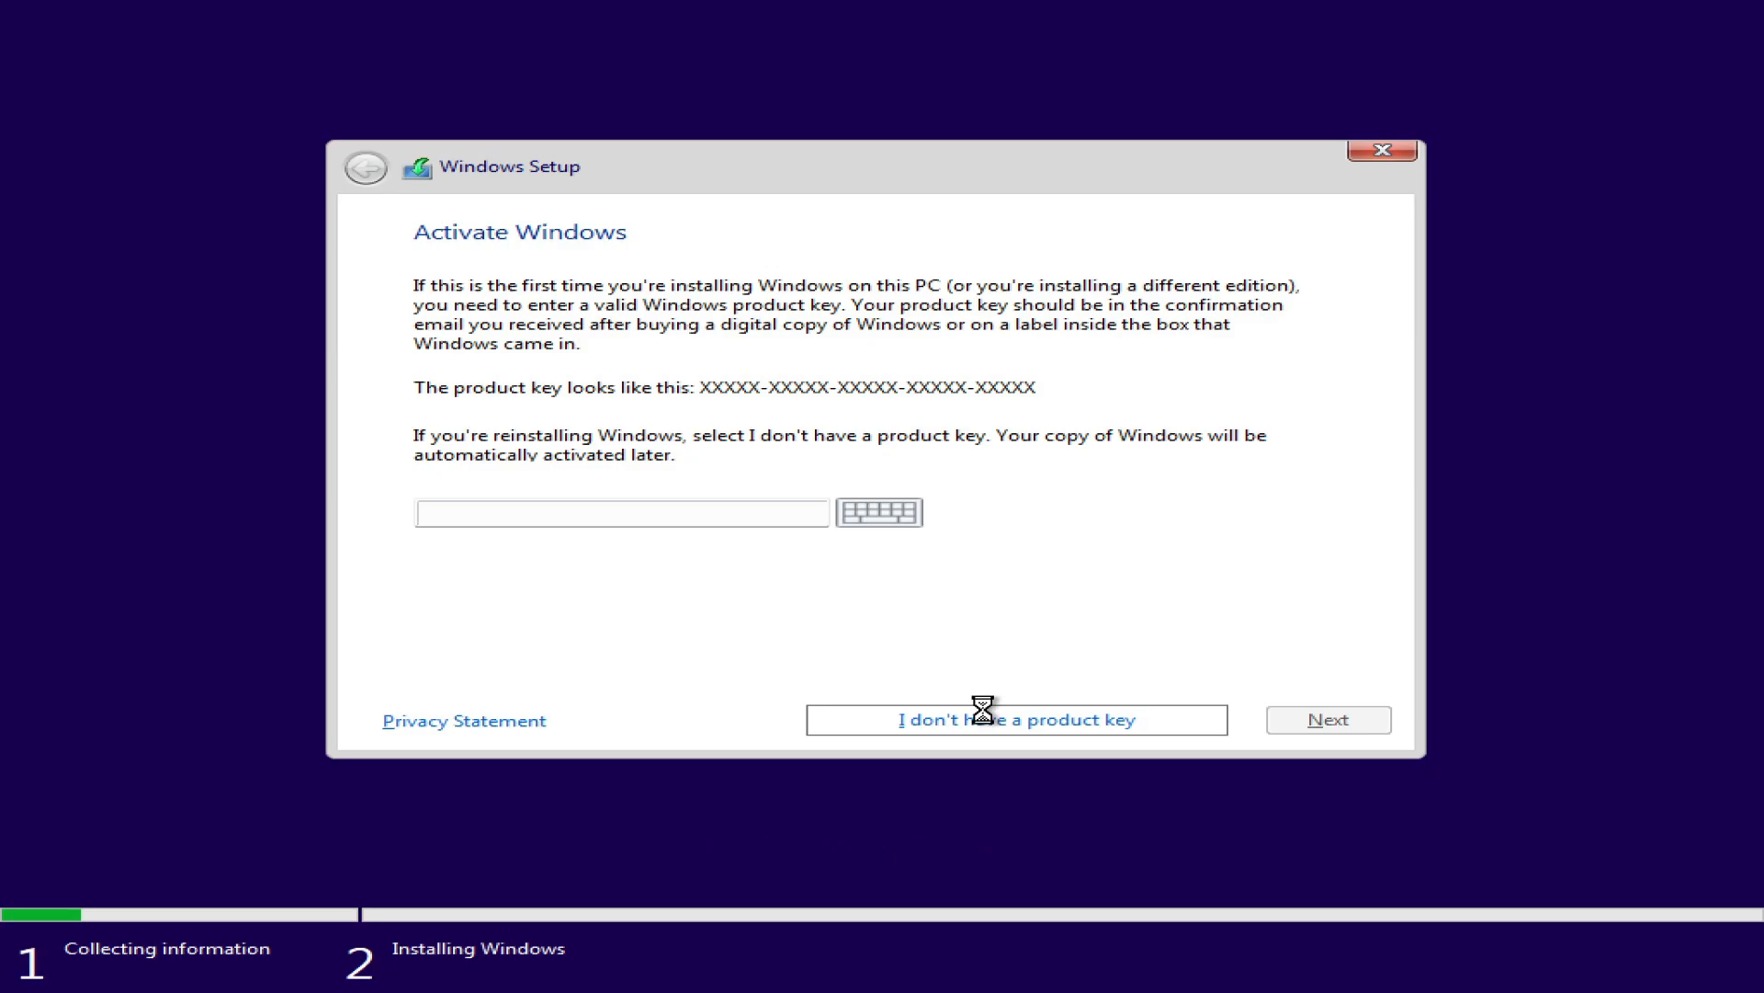
Try to proceed with Windows 11 Pro for Workstations as the operating system to install.
scroll(724, 448, "down", 2)
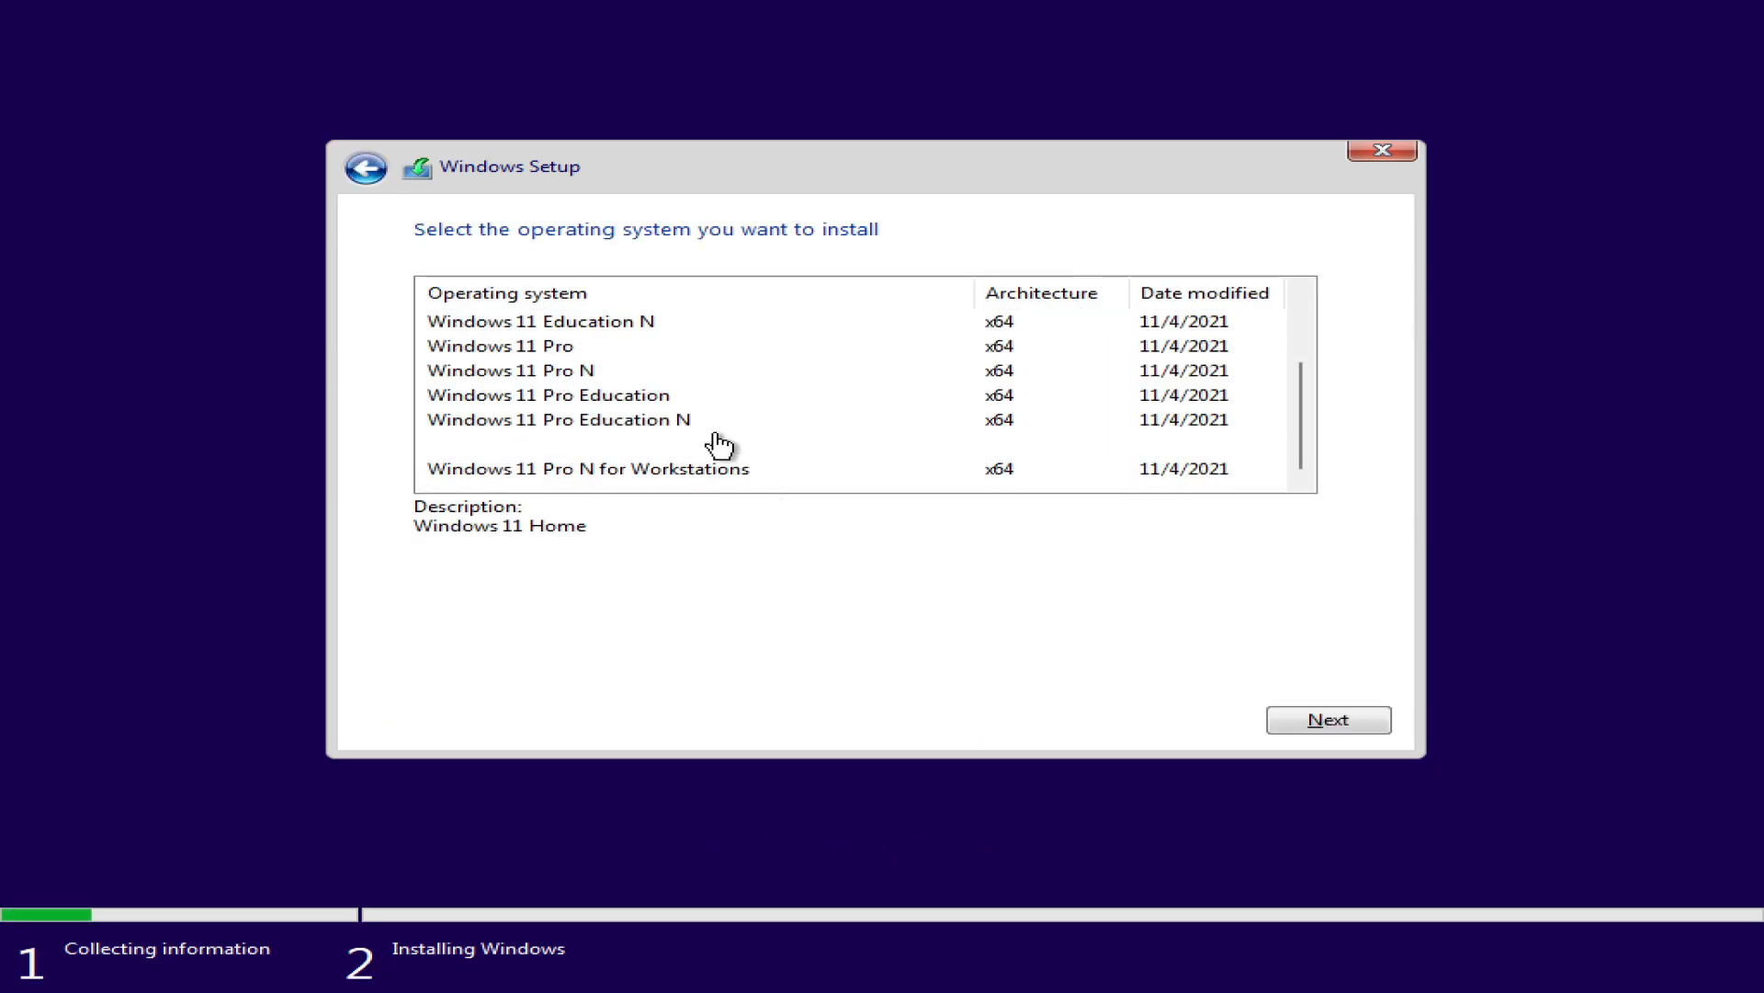
left_click(677, 450)
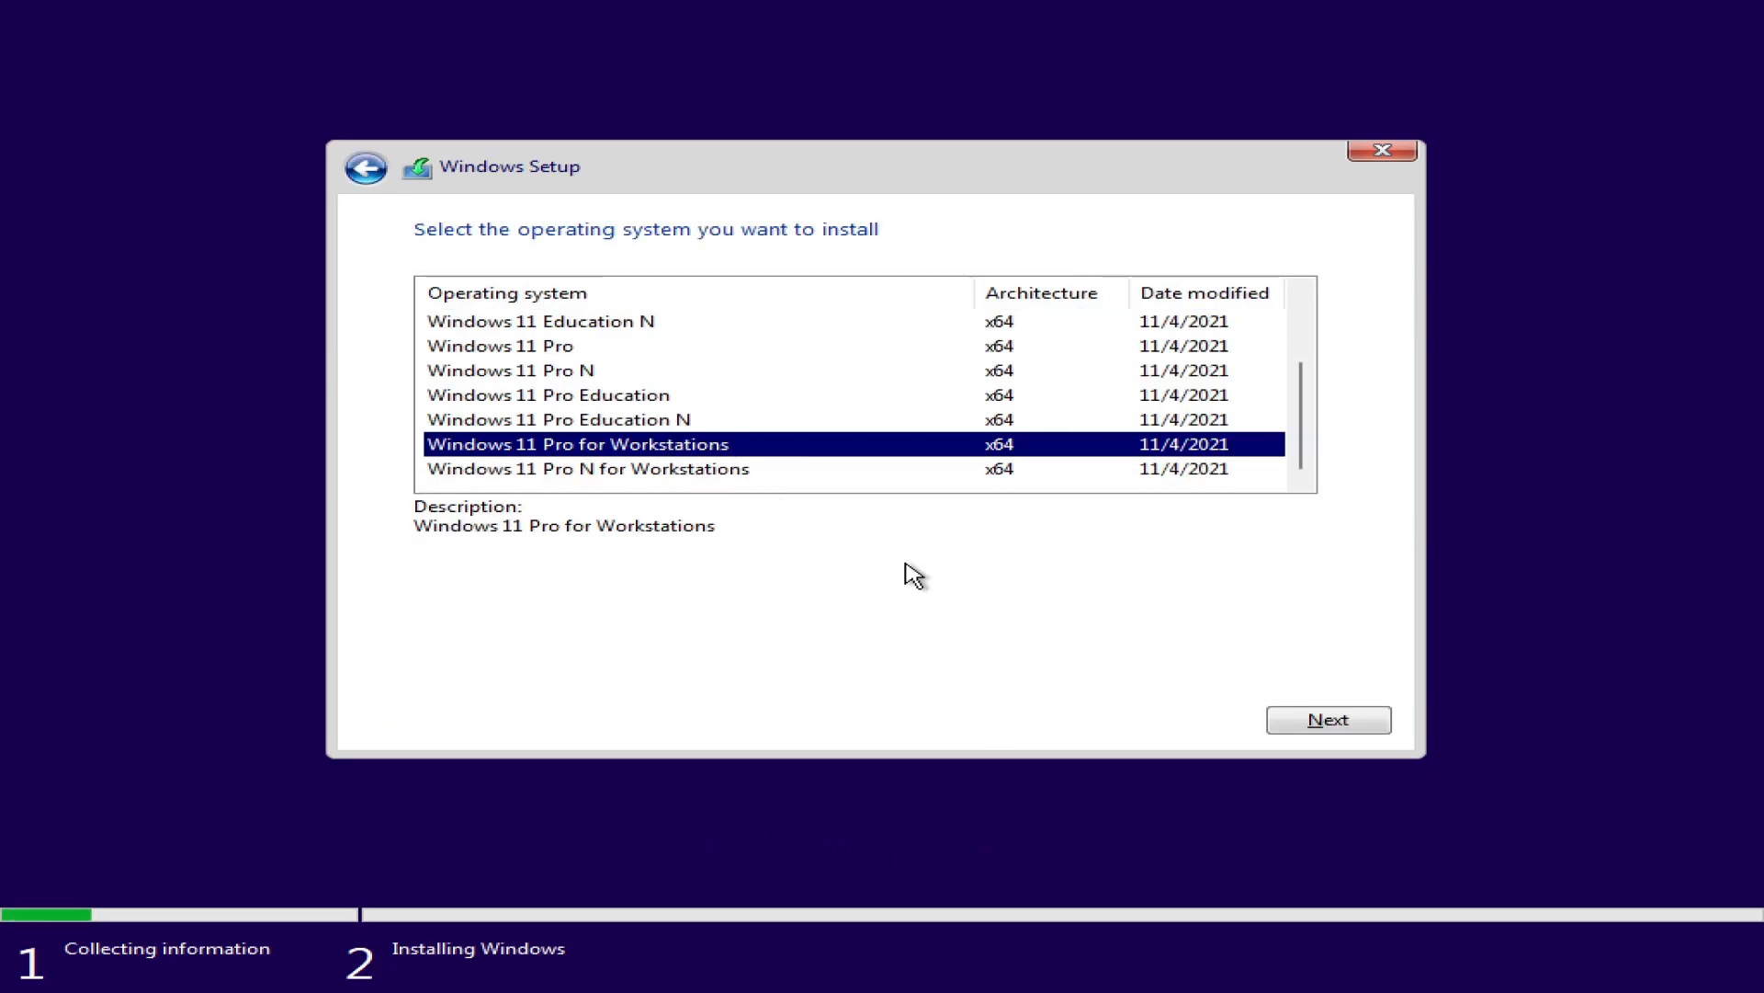
left_click(1296, 719)
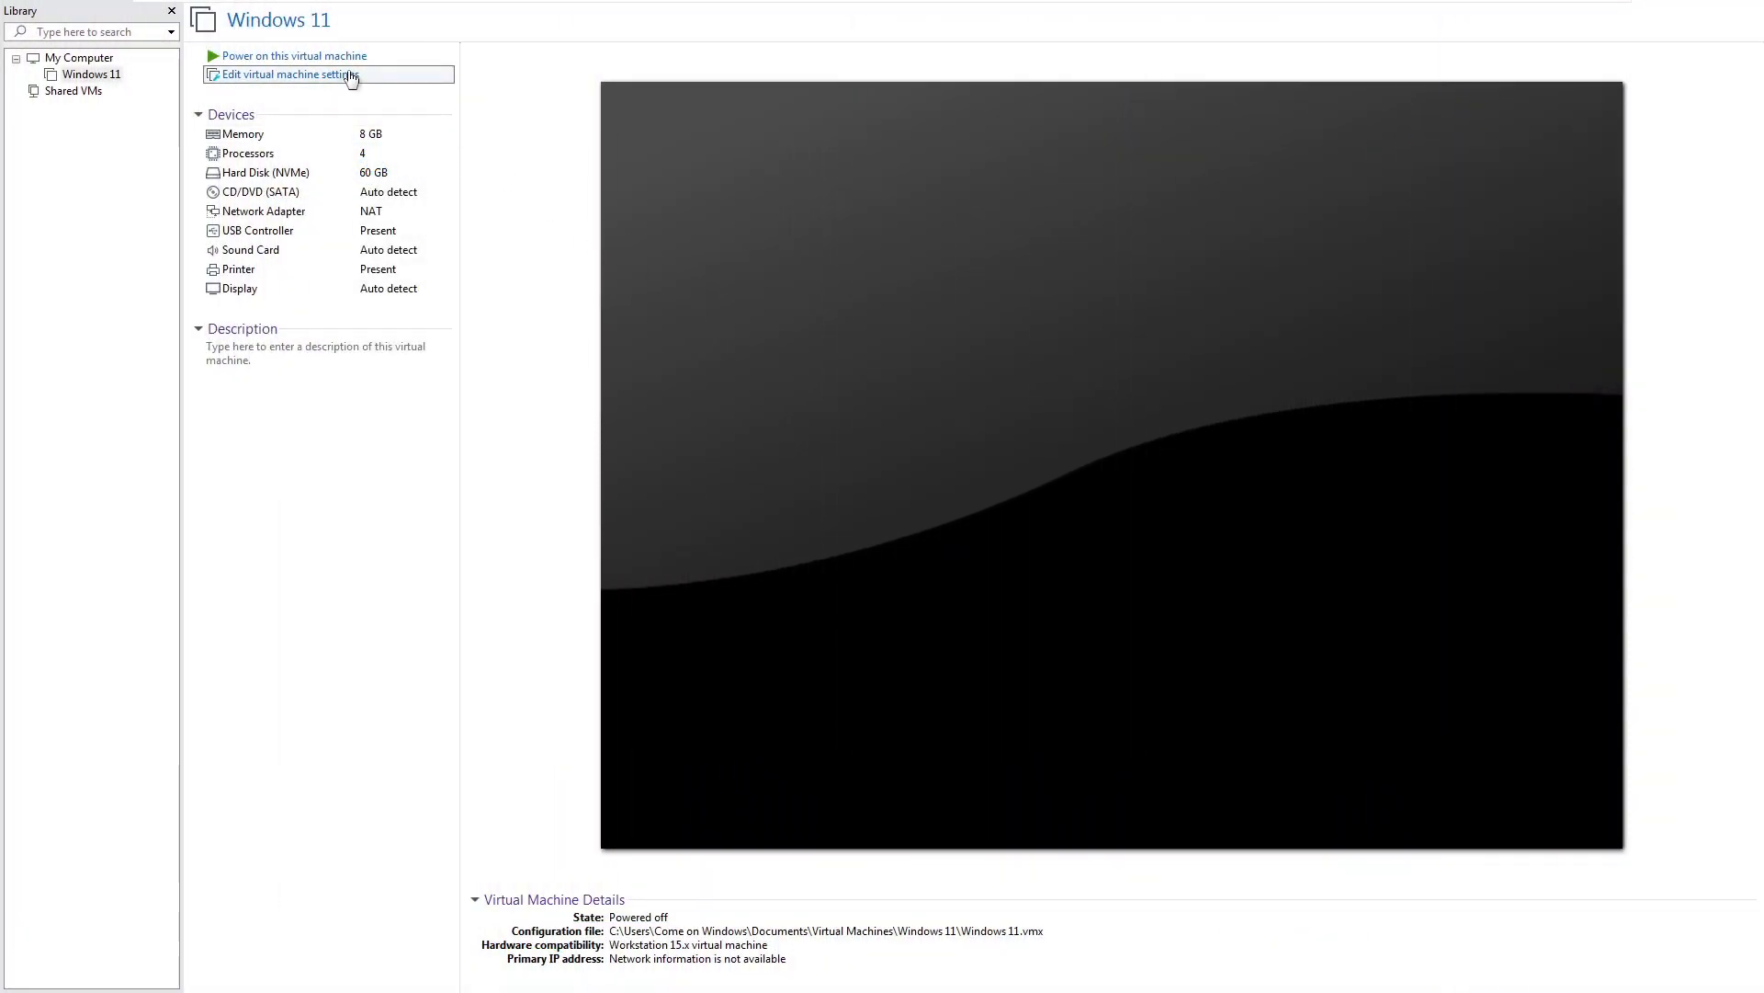
Encrypt the Windows 11 virtual machine in its access control settings, entering and confirming an encryption password.
left_click(349, 74)
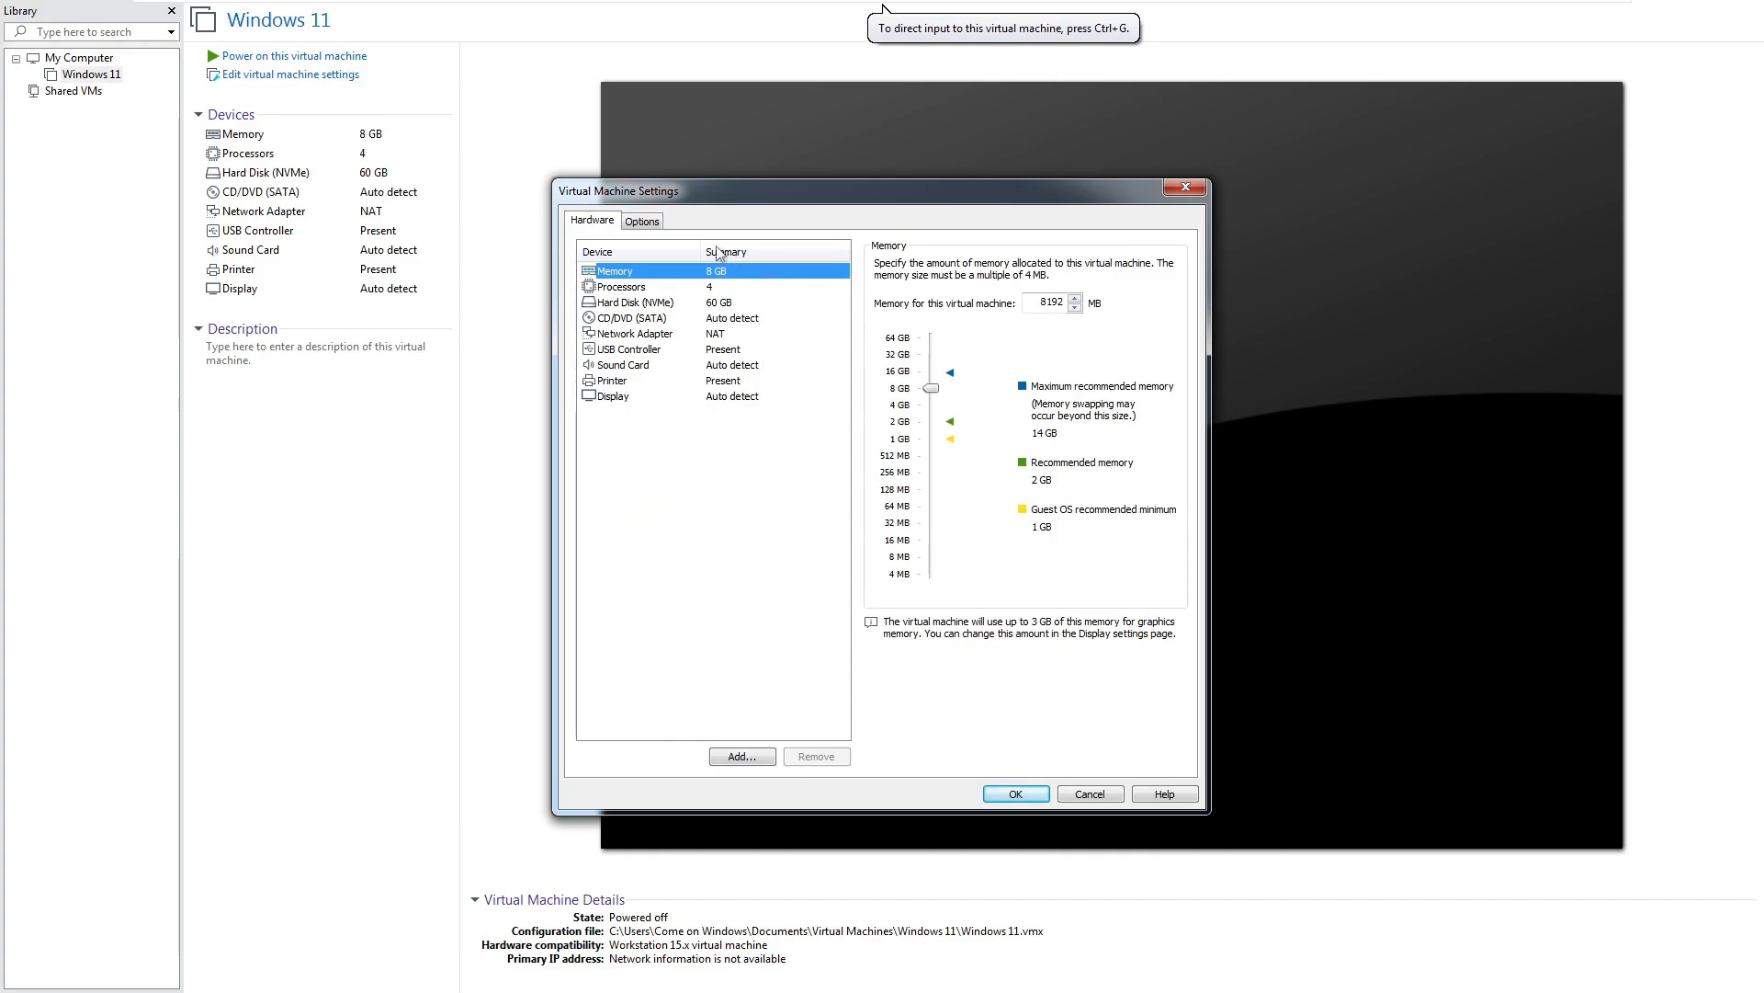
left_click(644, 222)
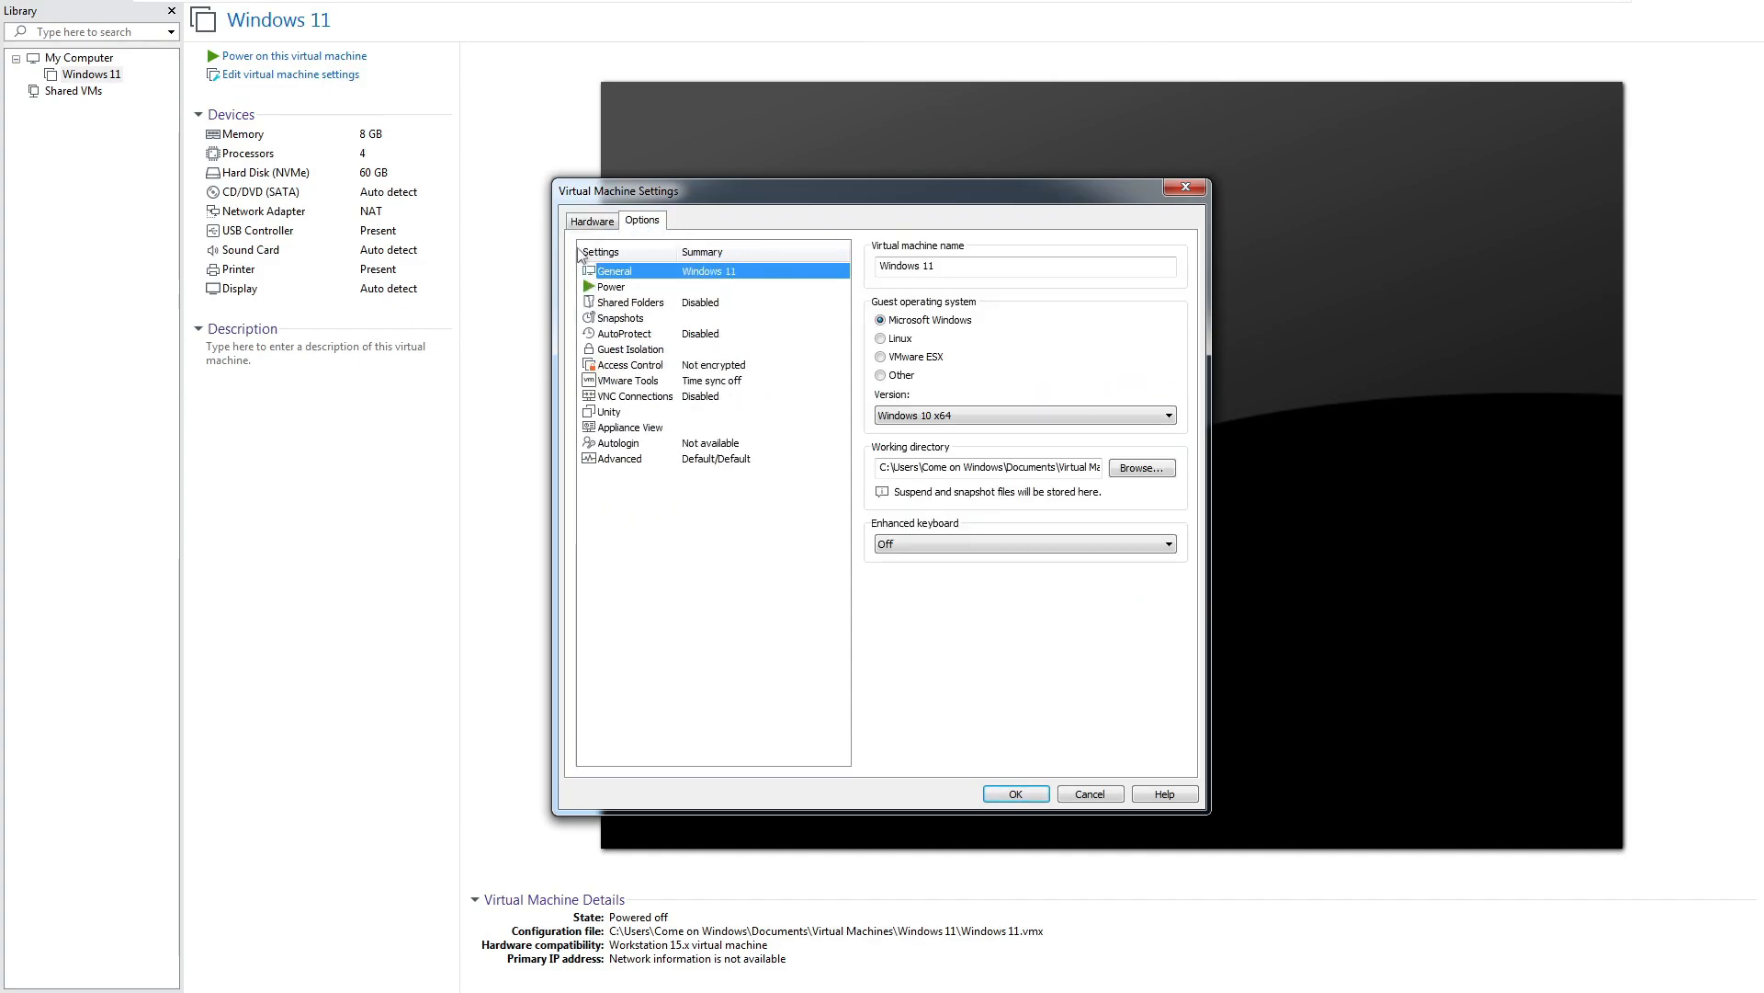
left_click(651, 382)
left_click(662, 368)
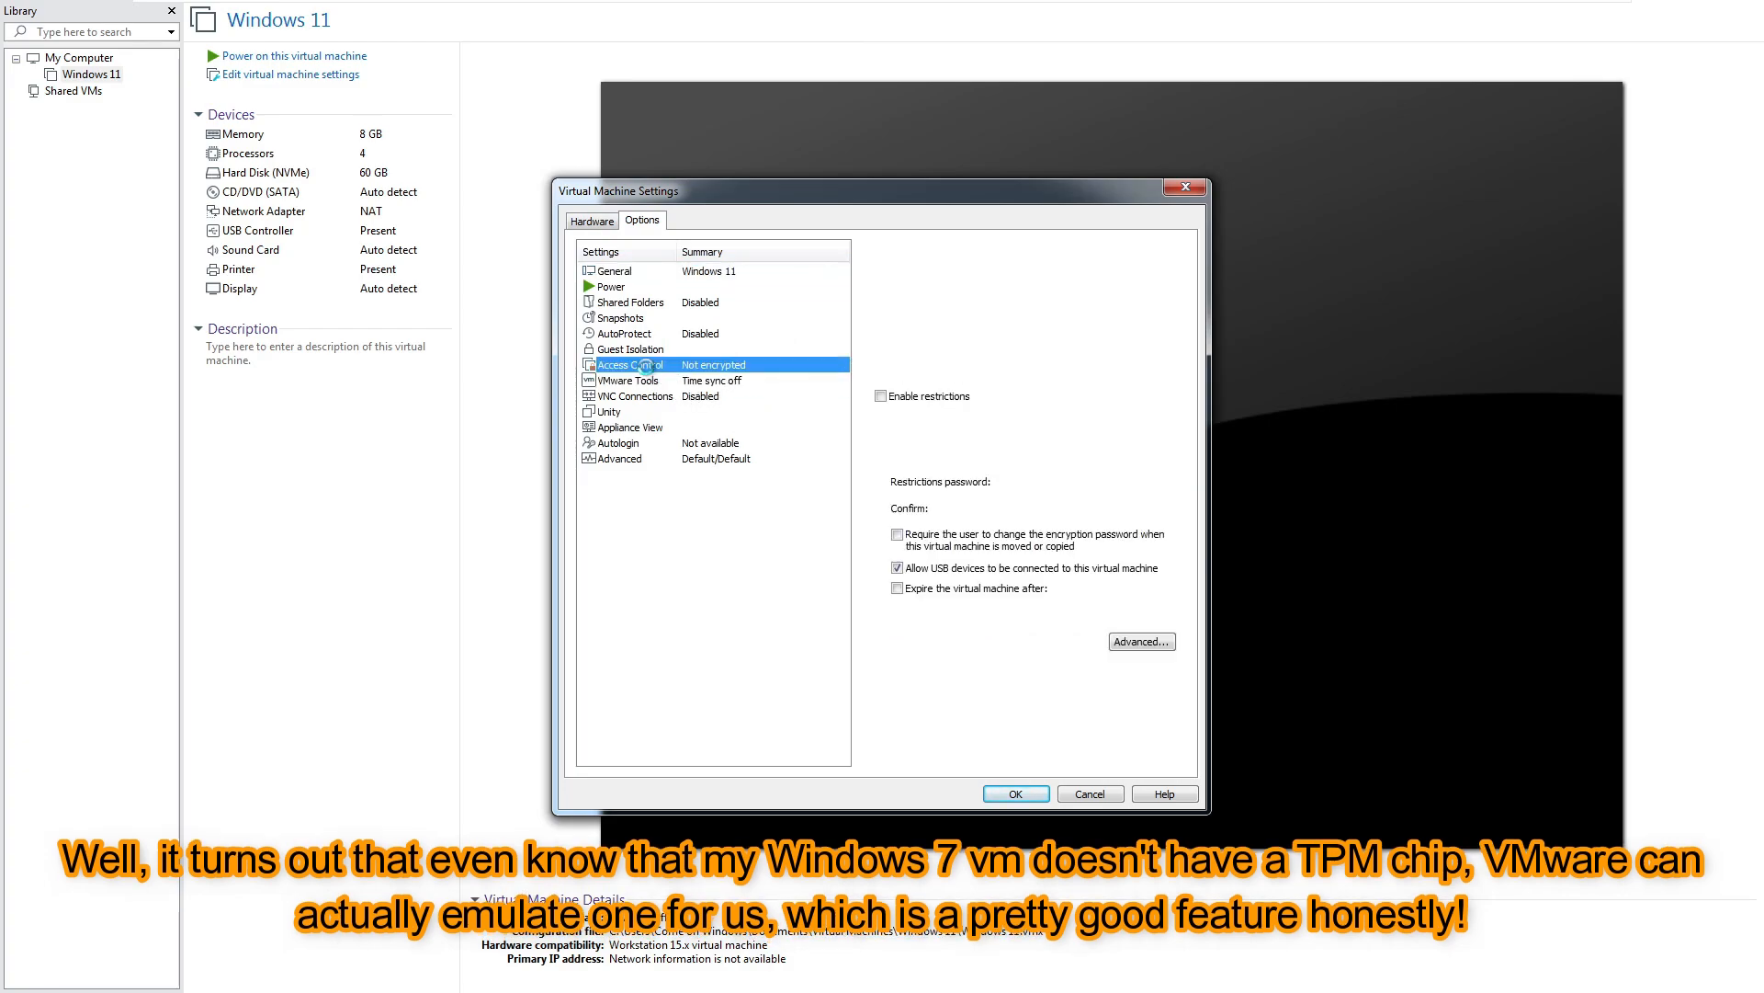
left_click(1106, 343)
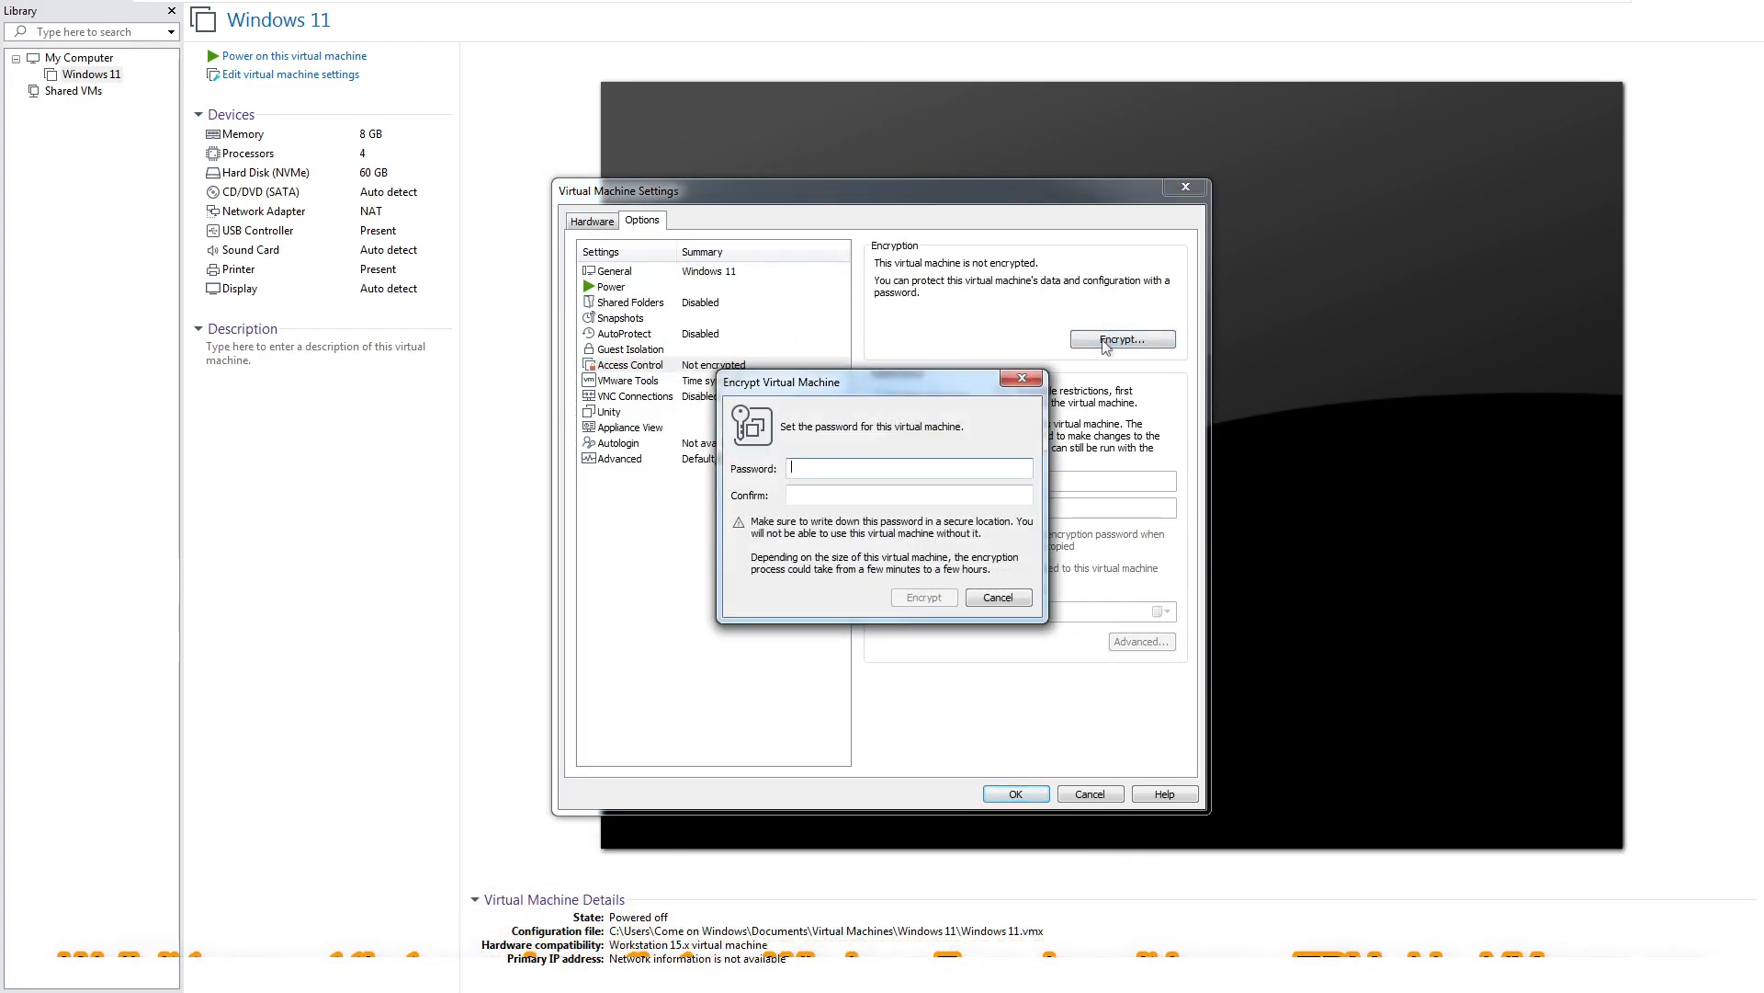
type("•••")
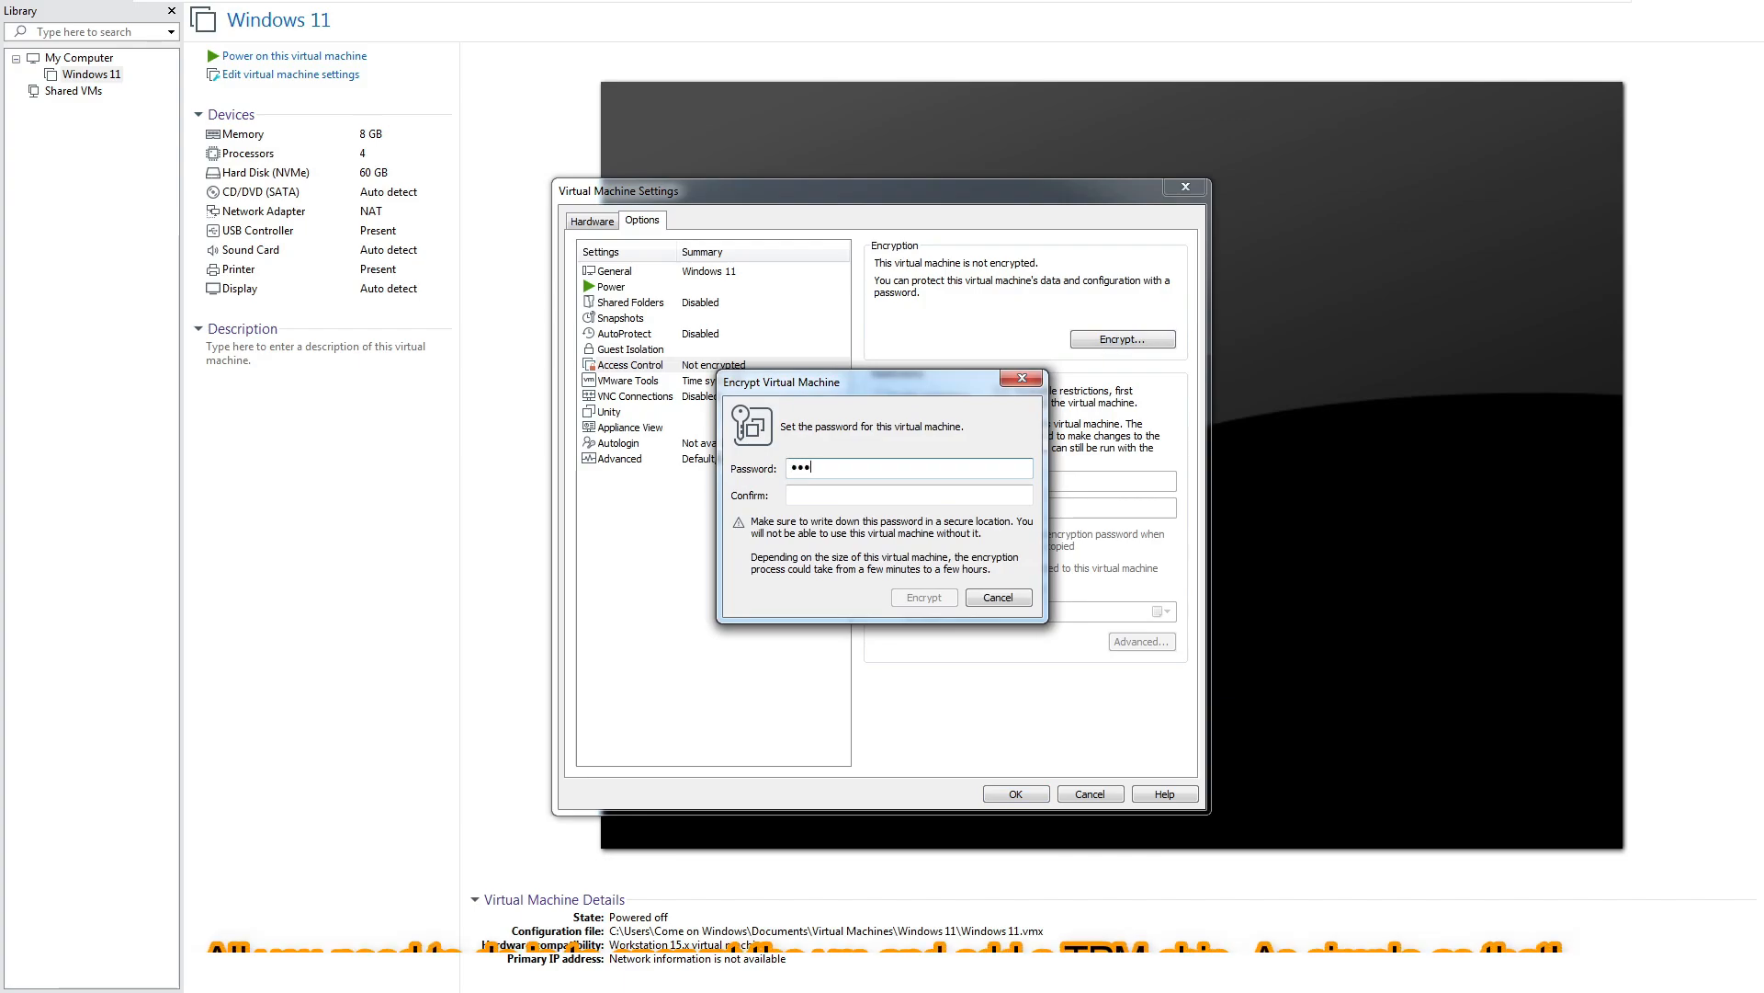
left_click(949, 494)
type("•")
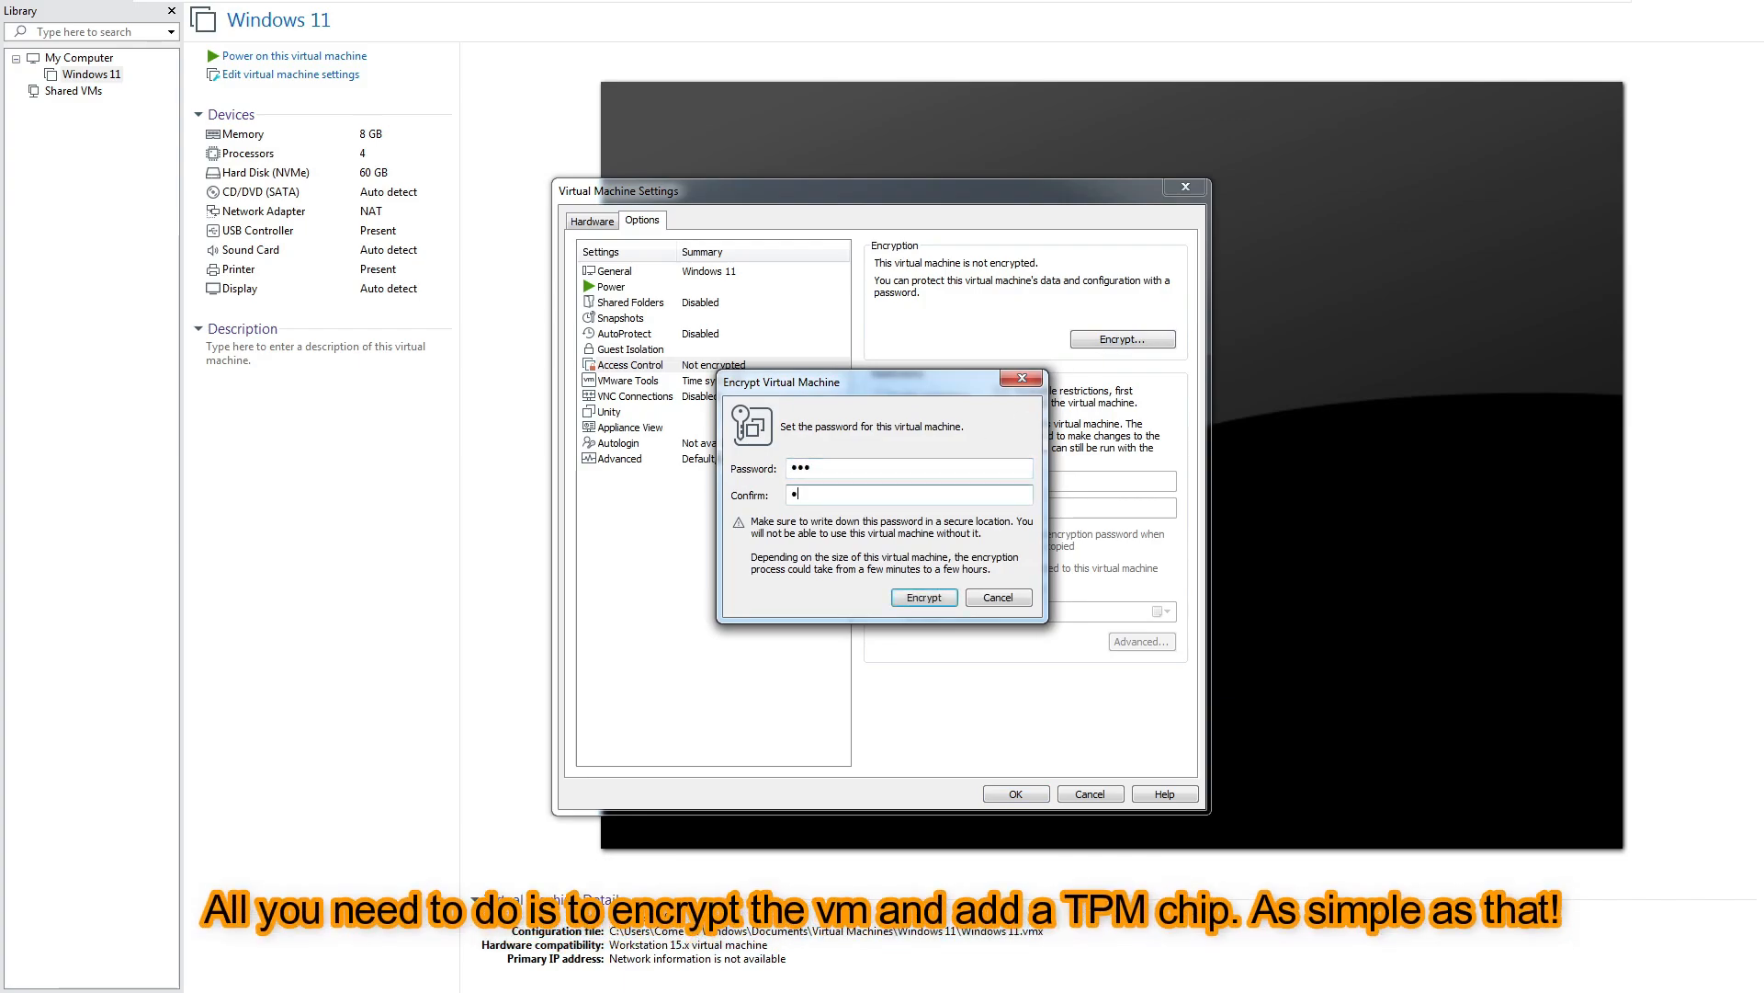
key("Return")
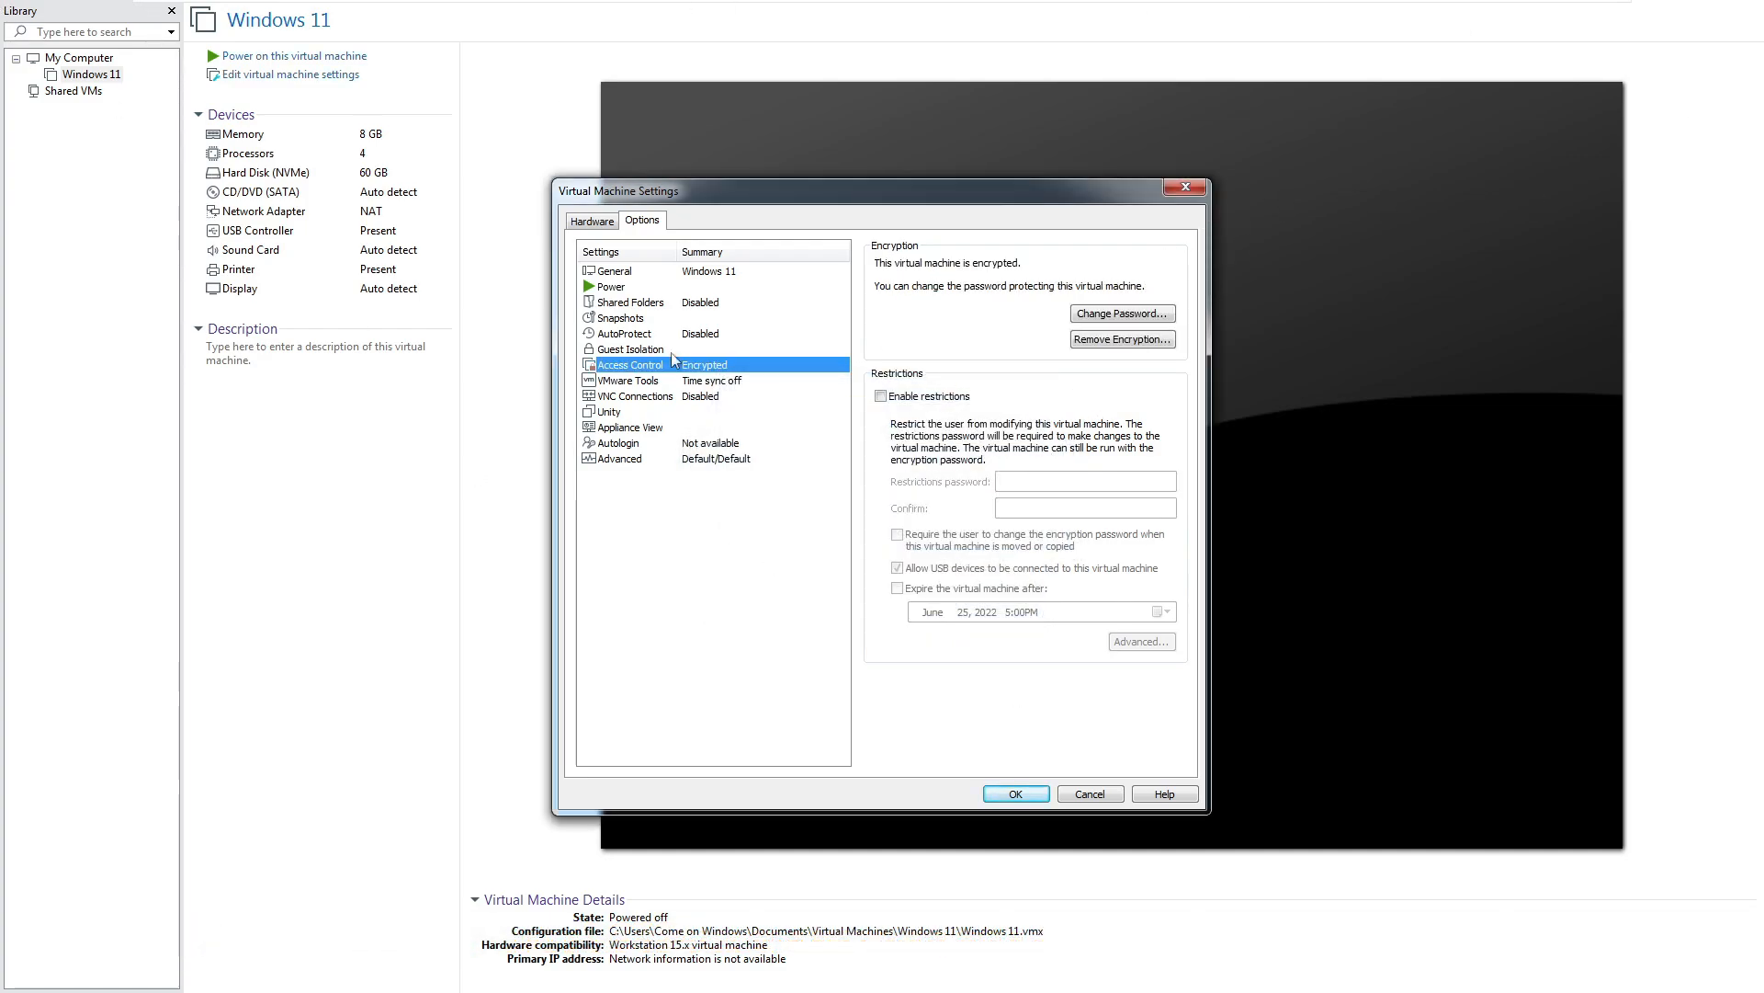
Add a Trusted Platform Module to the virtual machine's hardware and save the settings.
left_click(592, 221)
left_click(745, 756)
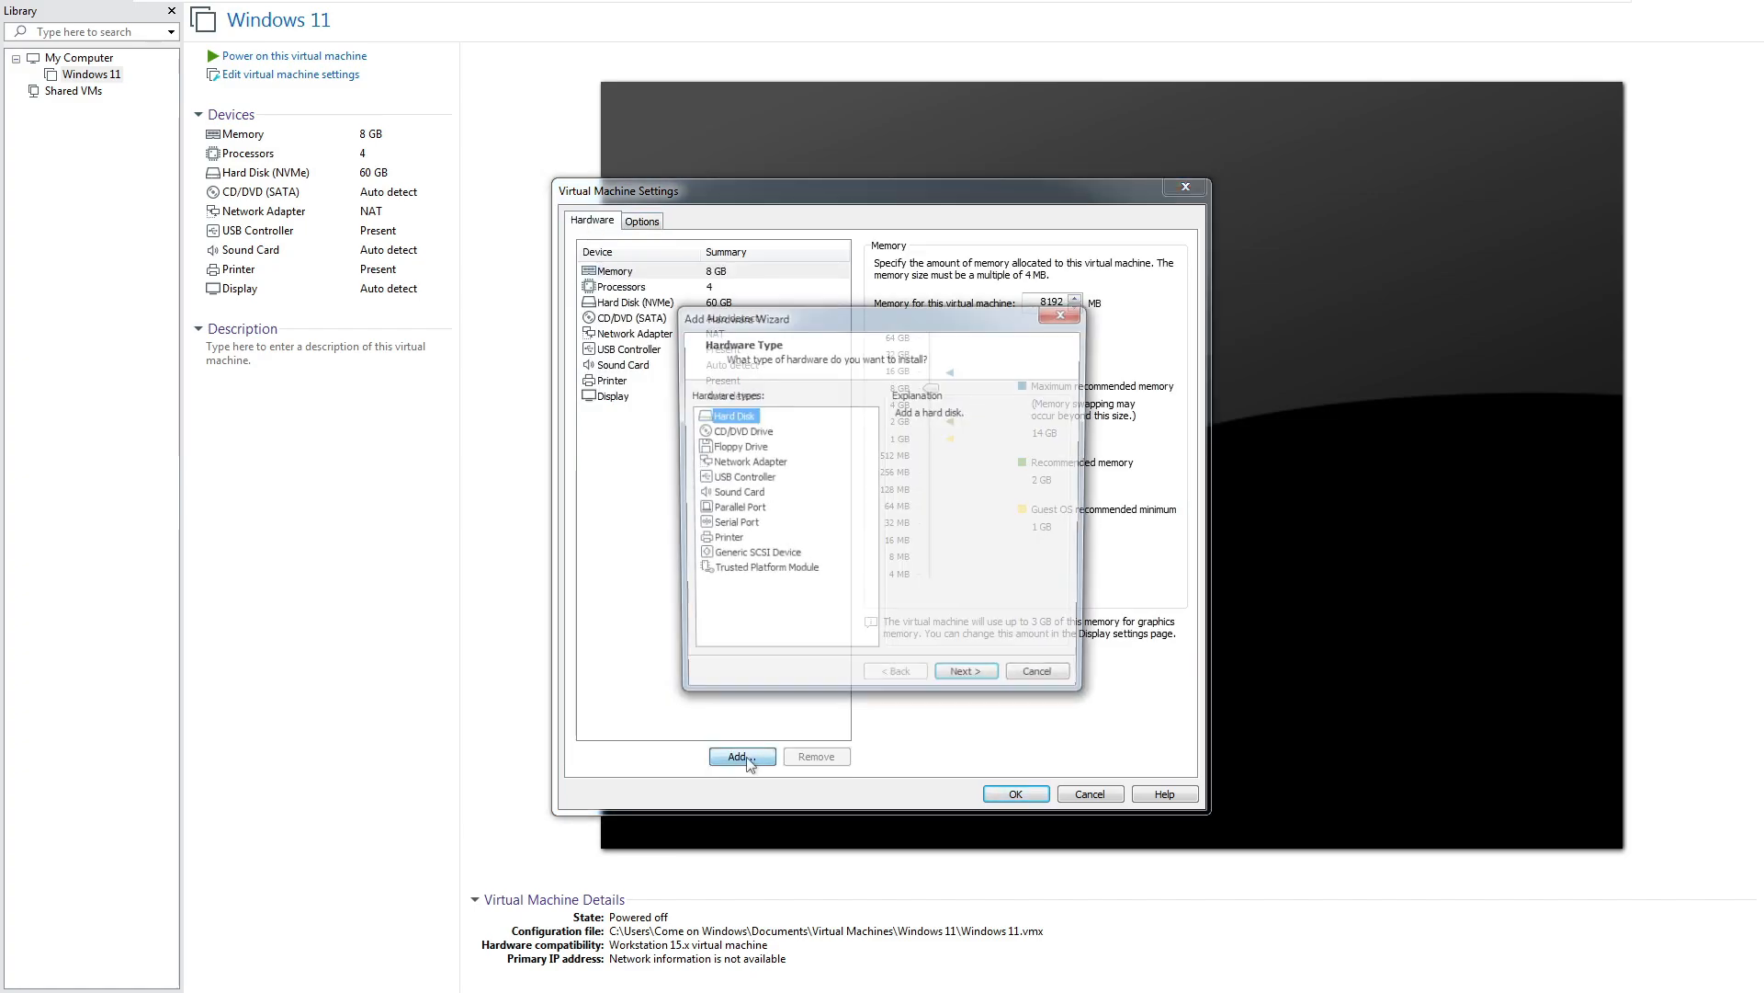
left_click(796, 575)
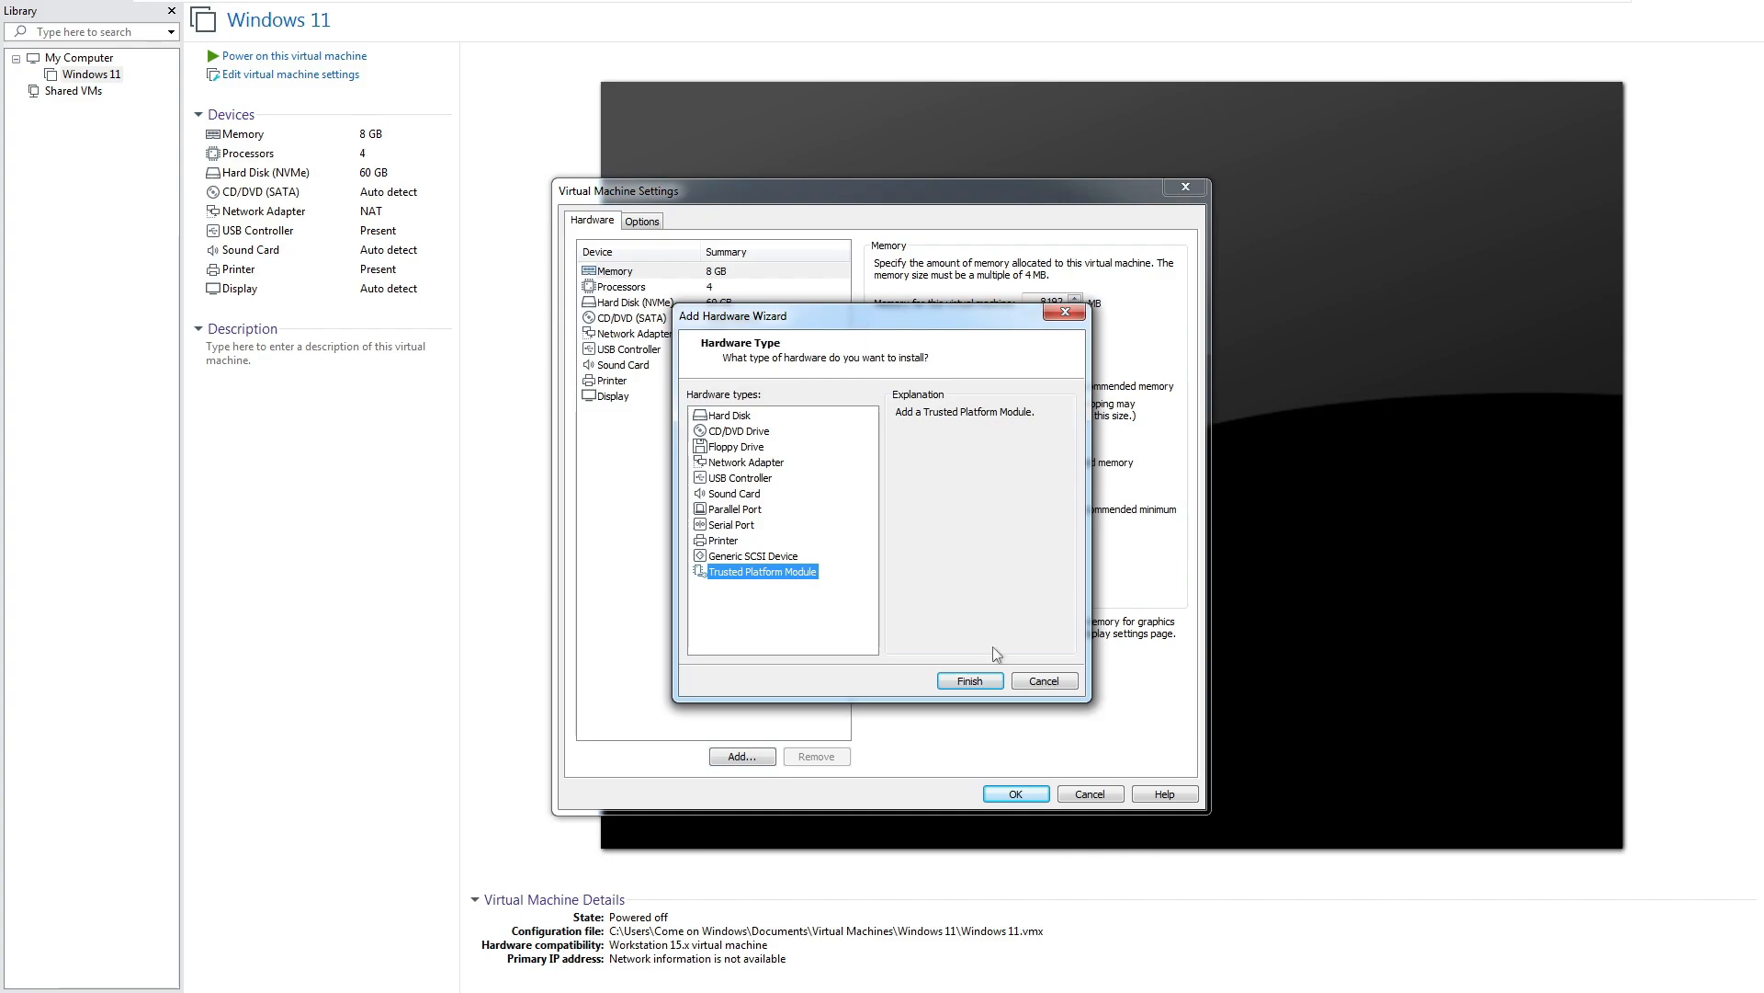
left_click(970, 681)
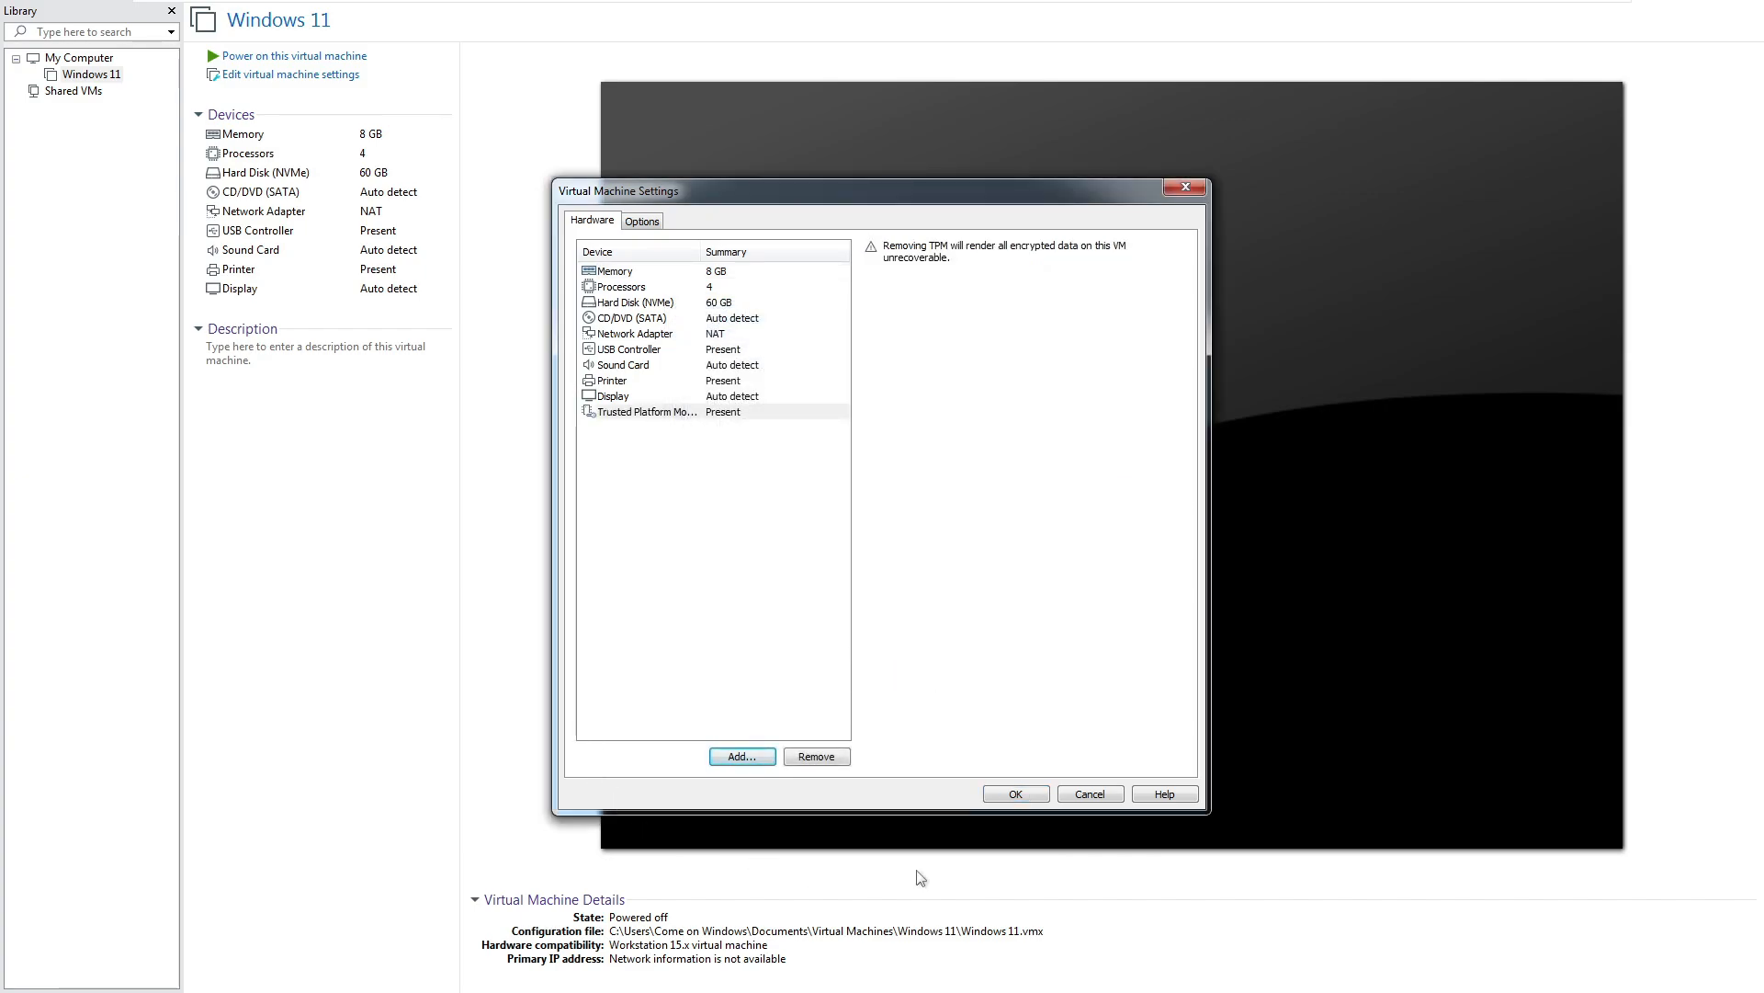
left_click(1022, 796)
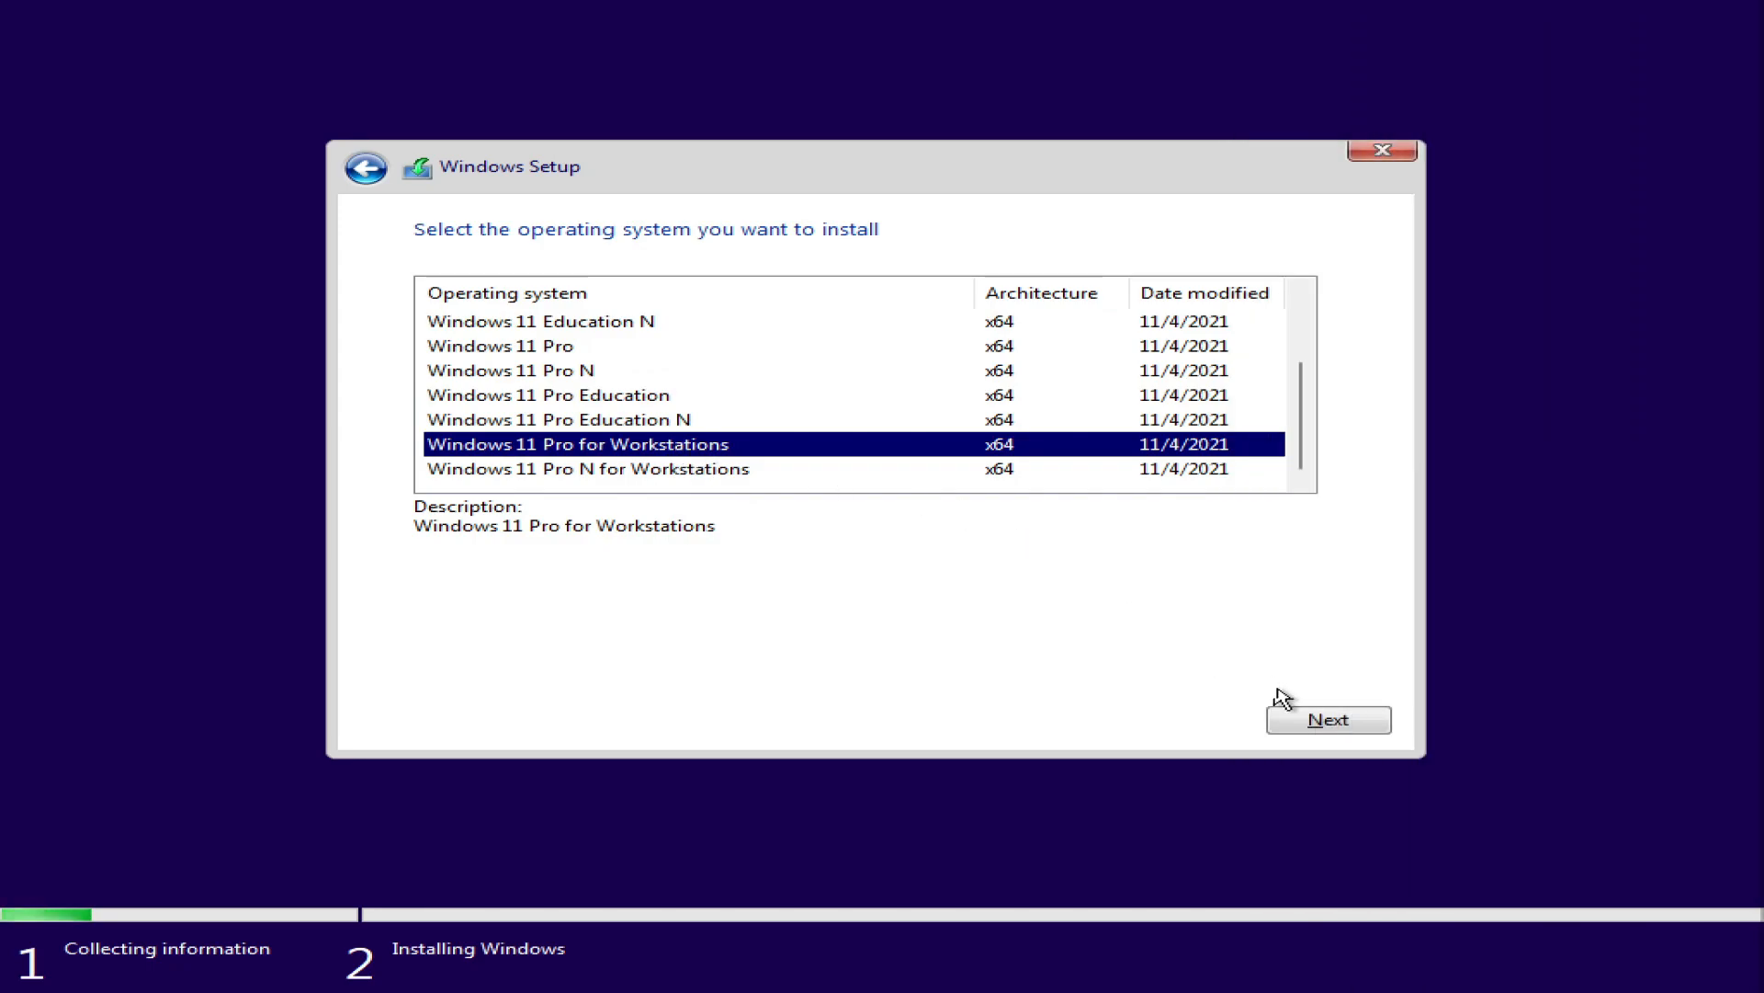
Continue setup with Windows 11 Pro for Workstations and accept the Microsoft Software License Terms.
left_click(1312, 720)
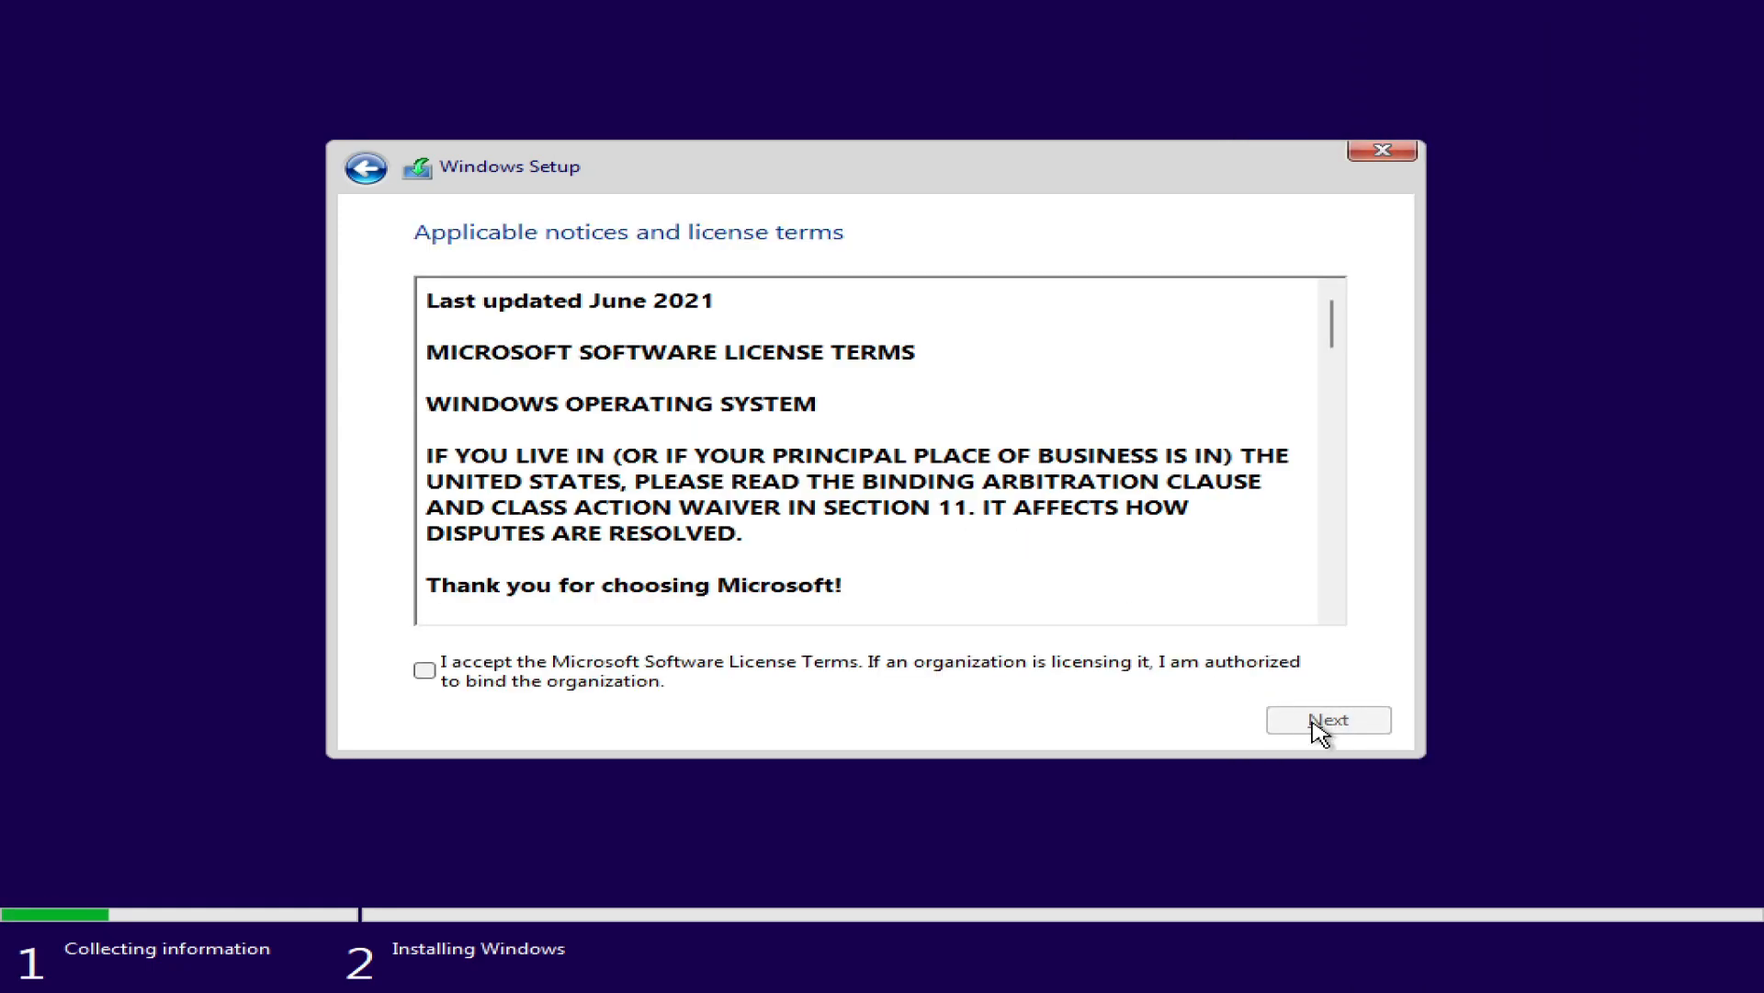
left_click(618, 680)
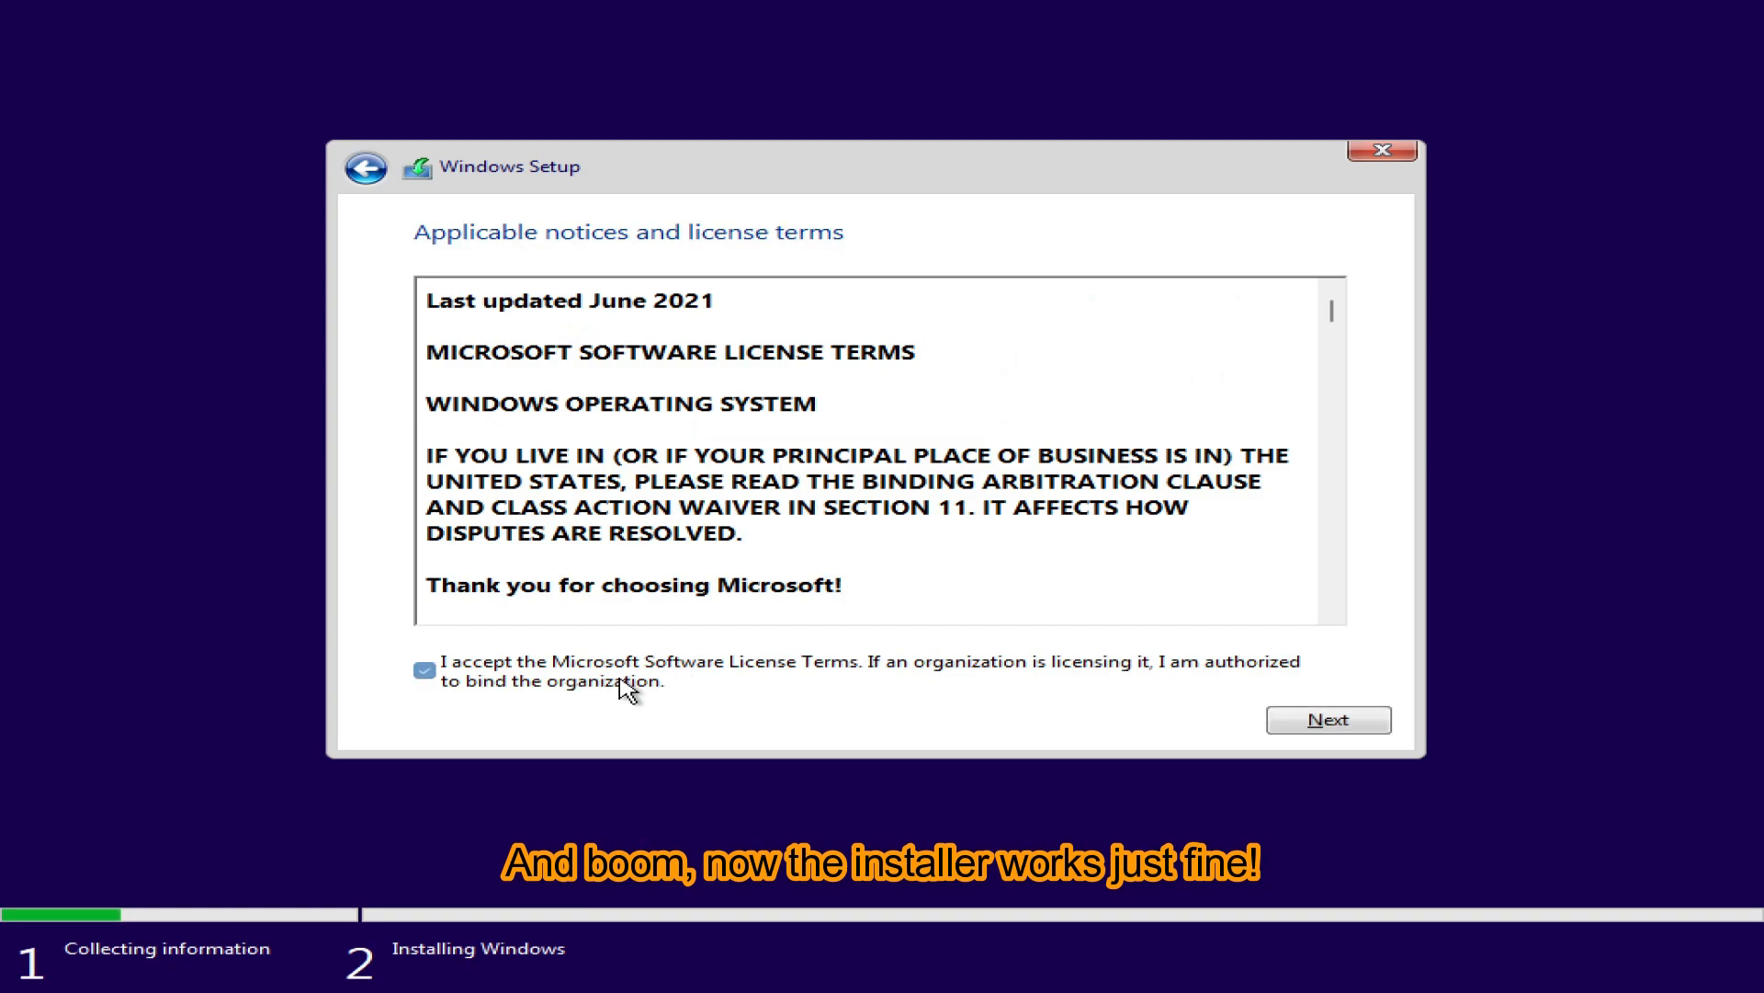
left_click(1293, 724)
Choose the custom installation and install Windows on the Drive 0 unallocated space.
left_click(1114, 526)
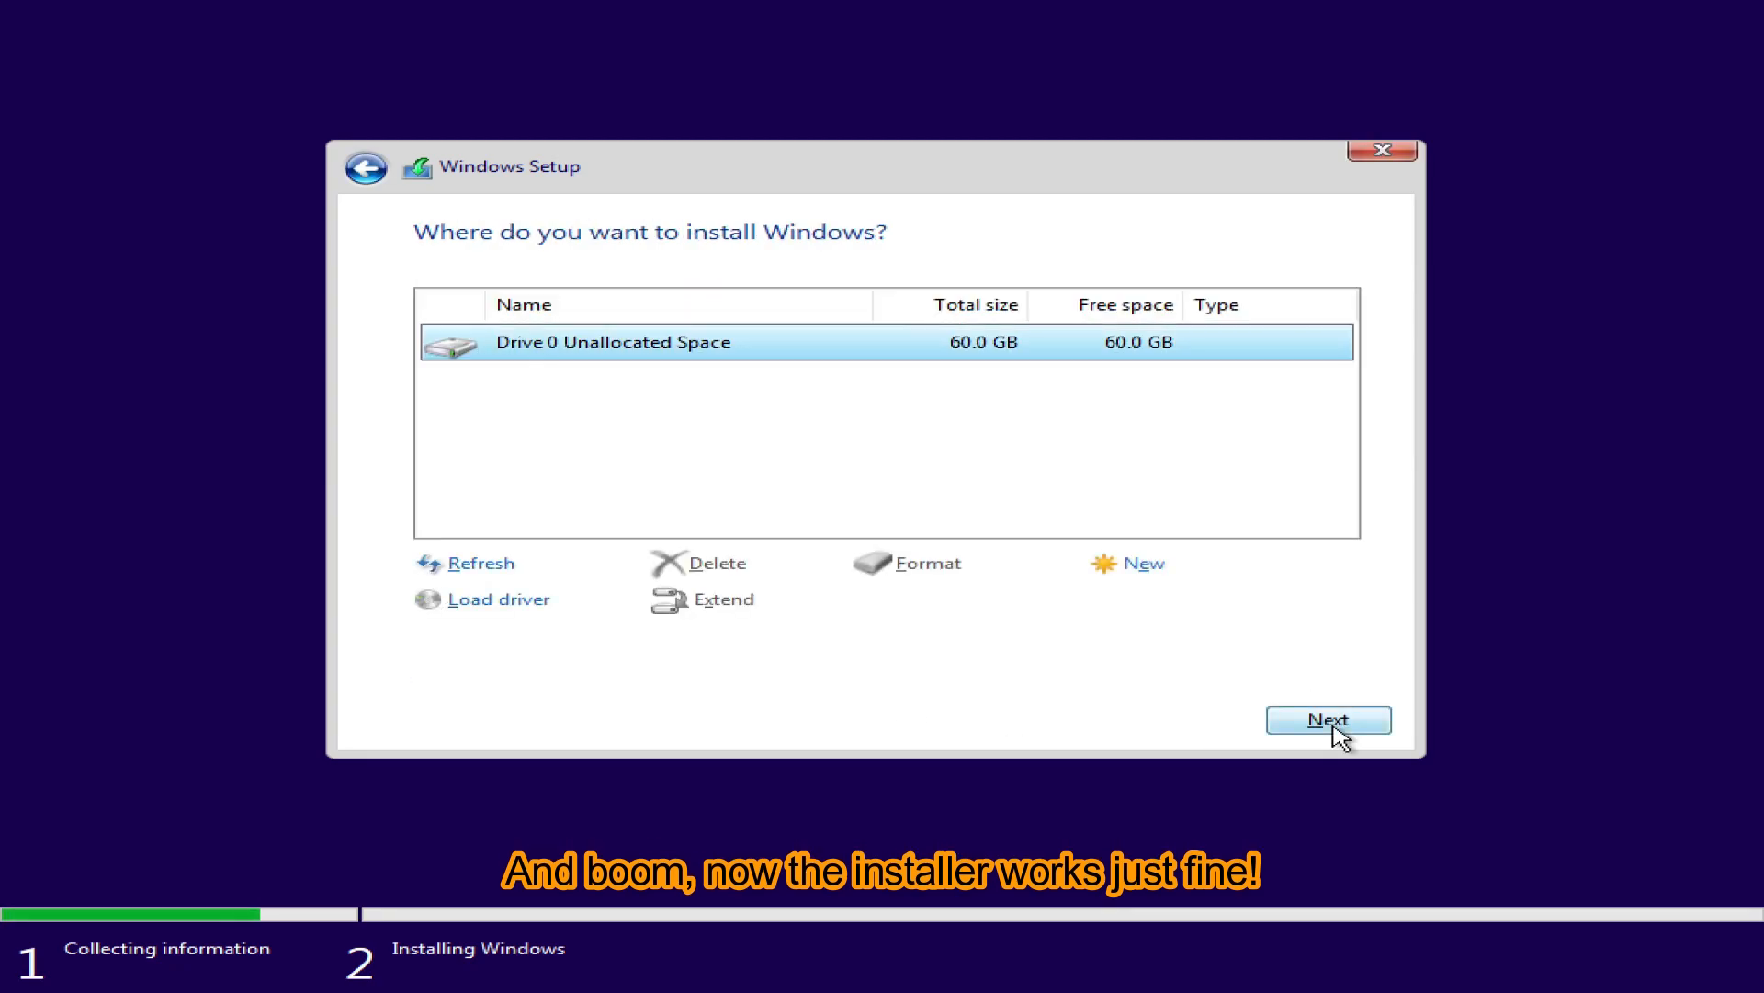
left_click(1333, 722)
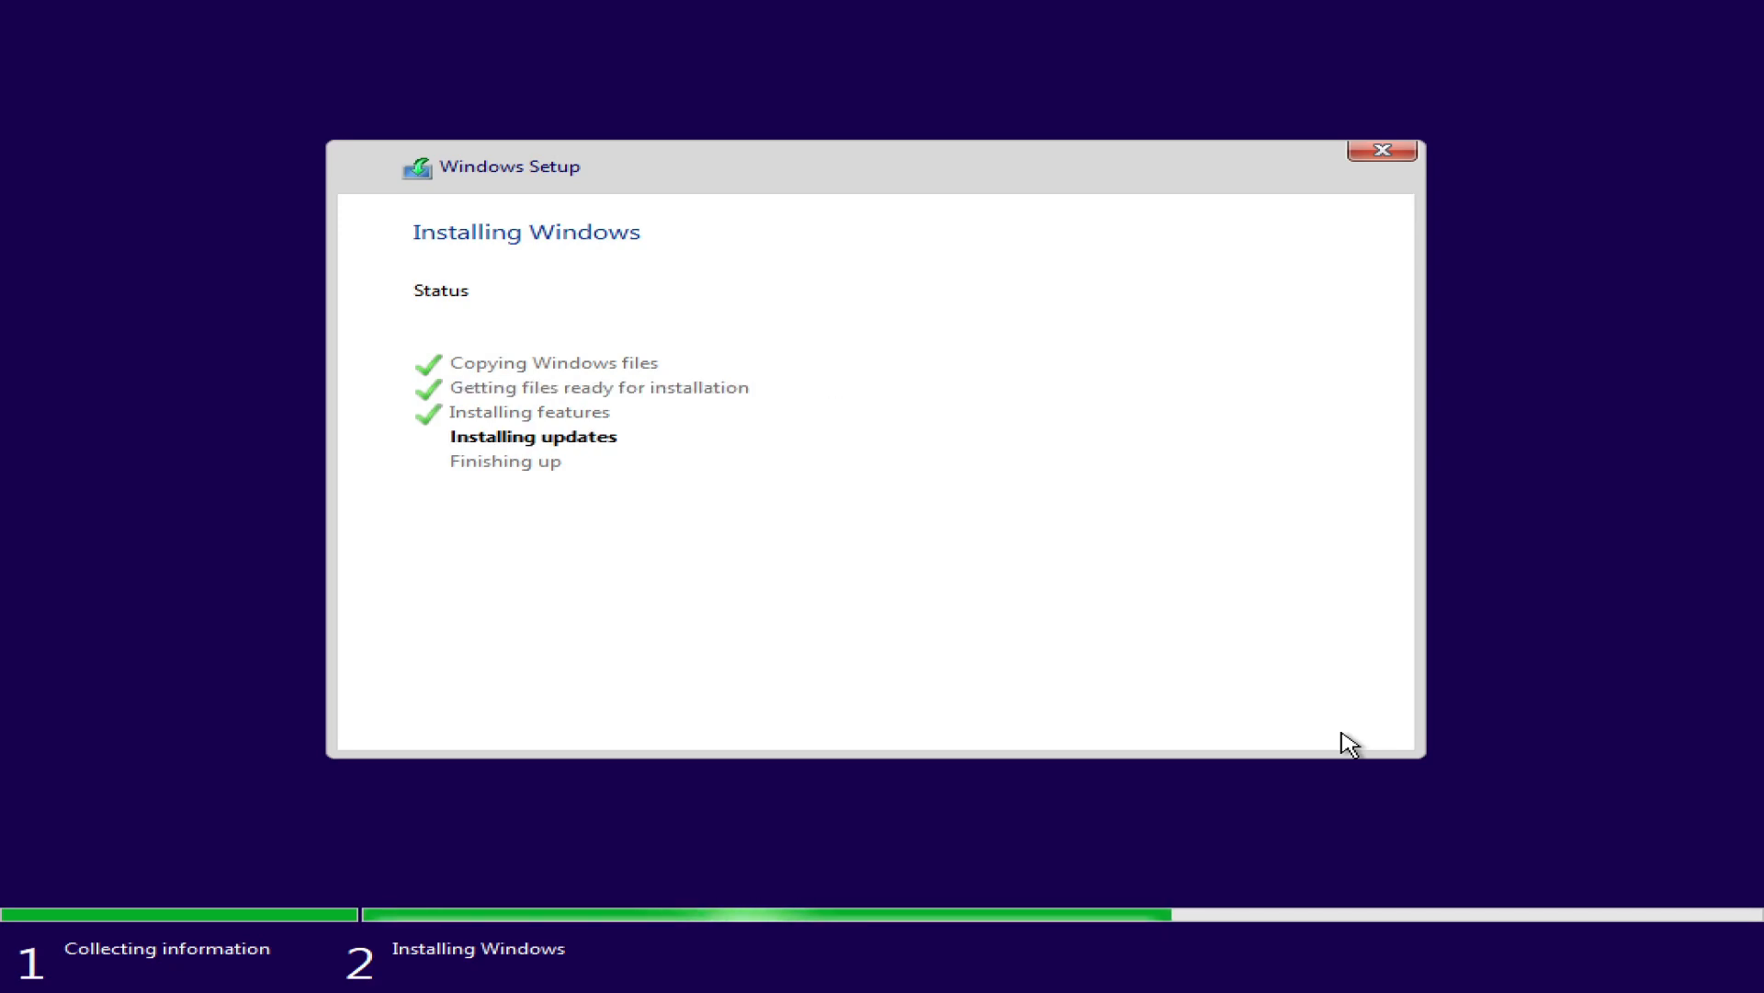
left_click(1342, 731)
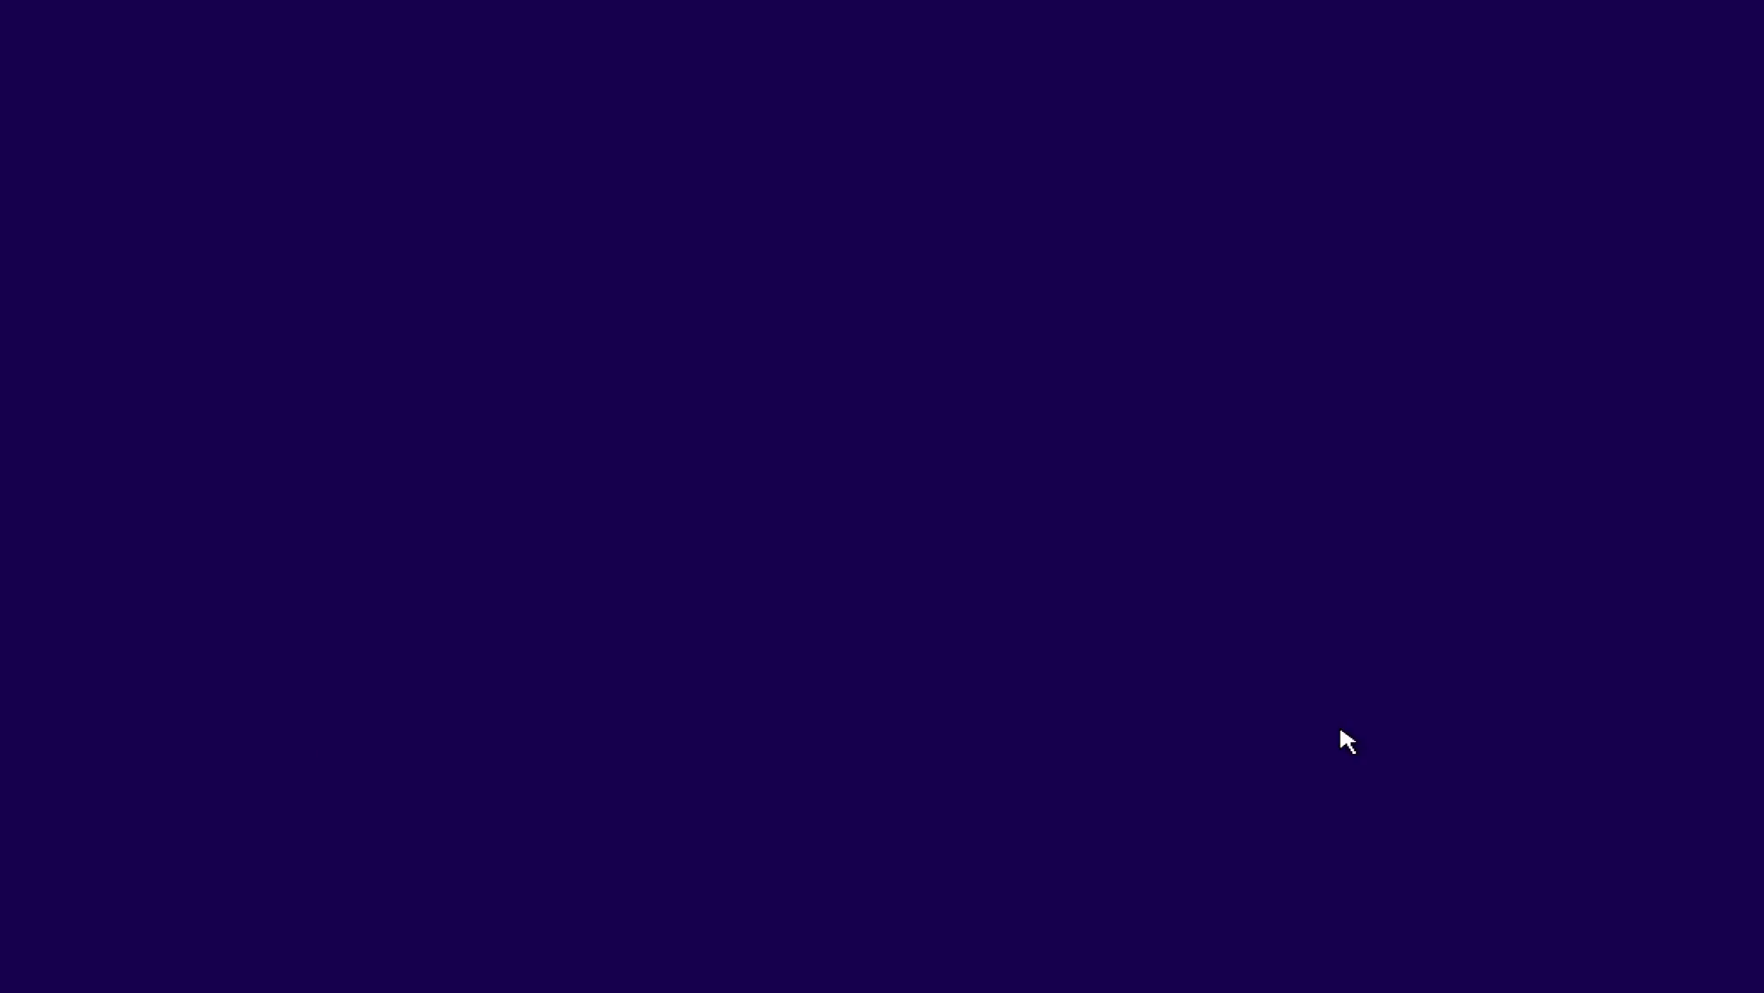